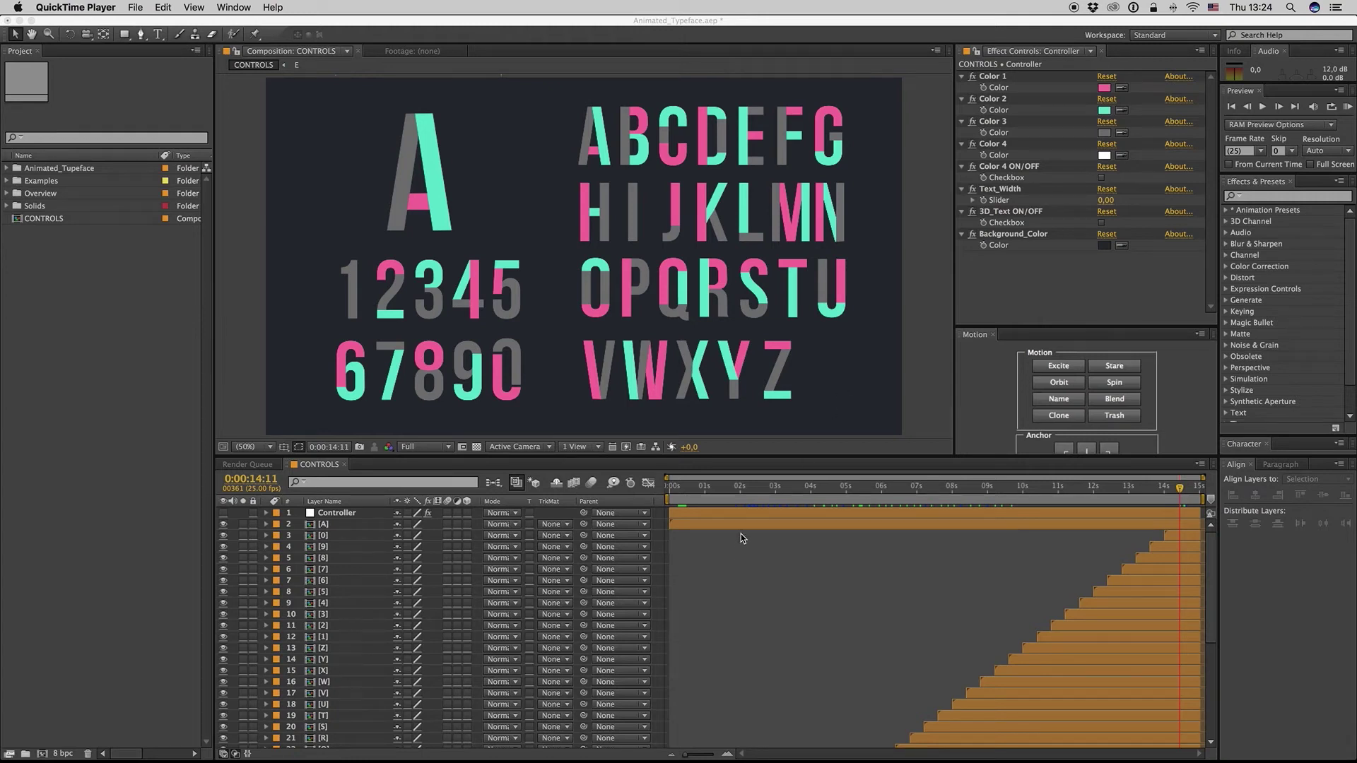
# - Select the Controller layer and its pink Color 1 effect in Effect Controls
pyautogui.click(709, 510)
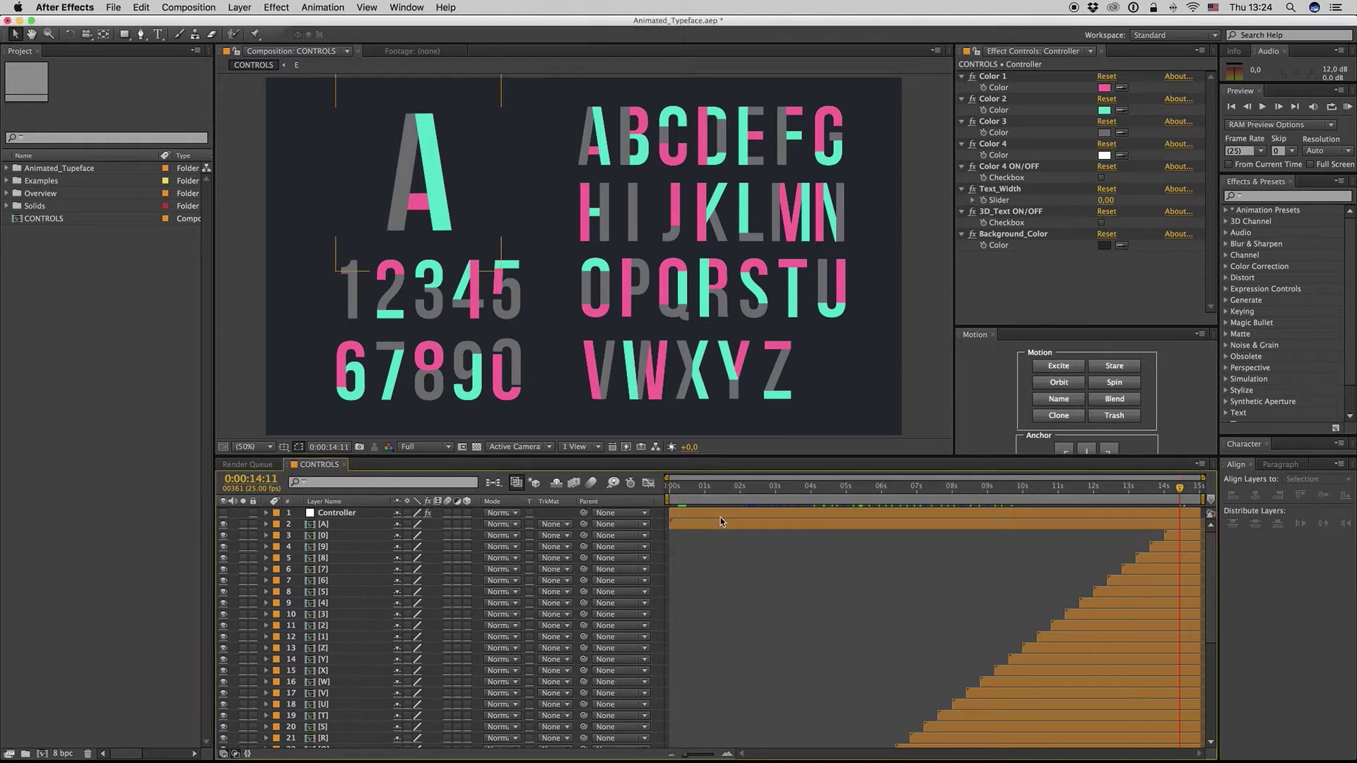
pyautogui.click(718, 513)
pyautogui.click(989, 78)
# - Change the Controller's Color 1 from pink to a bright orange
pyautogui.click(1104, 88)
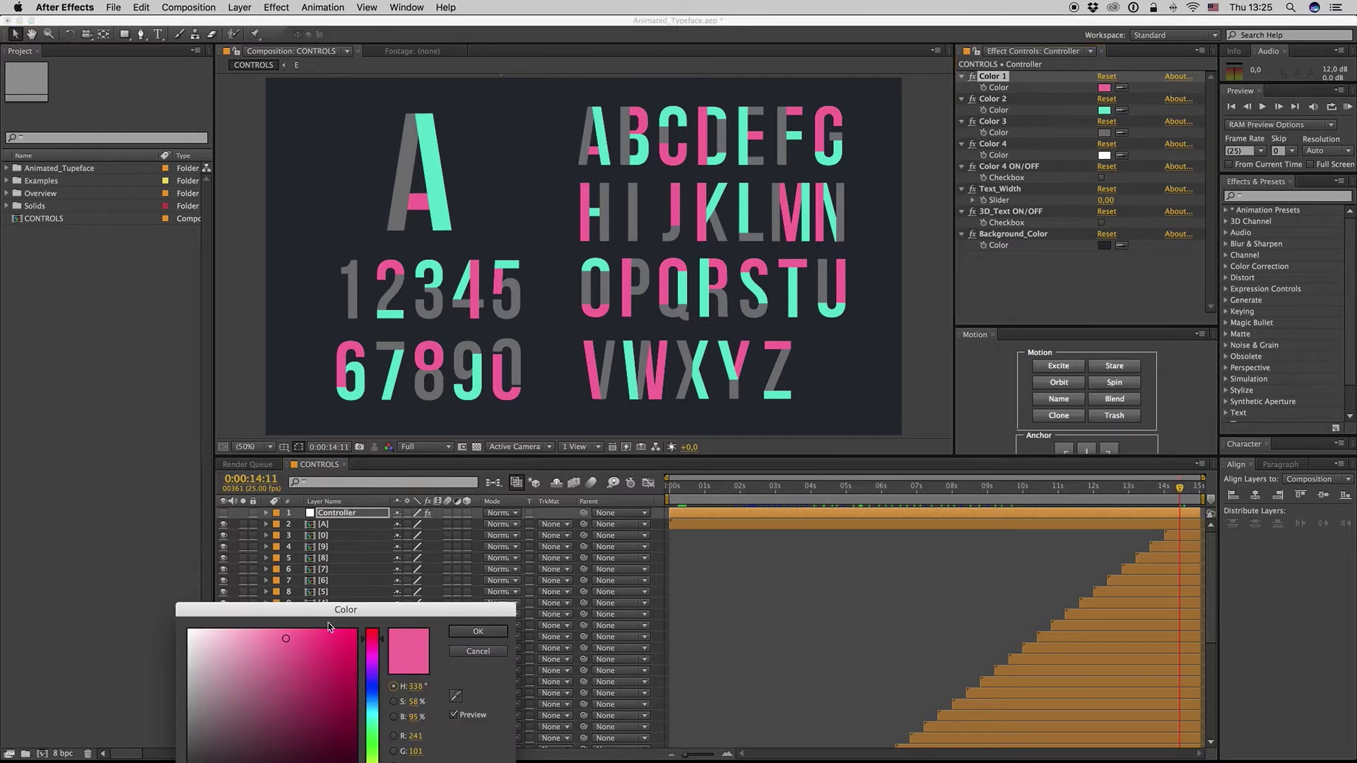
pyautogui.moveTo(345, 617)
pyautogui.mouseDown()
pyautogui.moveTo(275, 454)
pyautogui.moveTo(221, 506)
pyautogui.mouseUp()
pyautogui.click(301, 616)
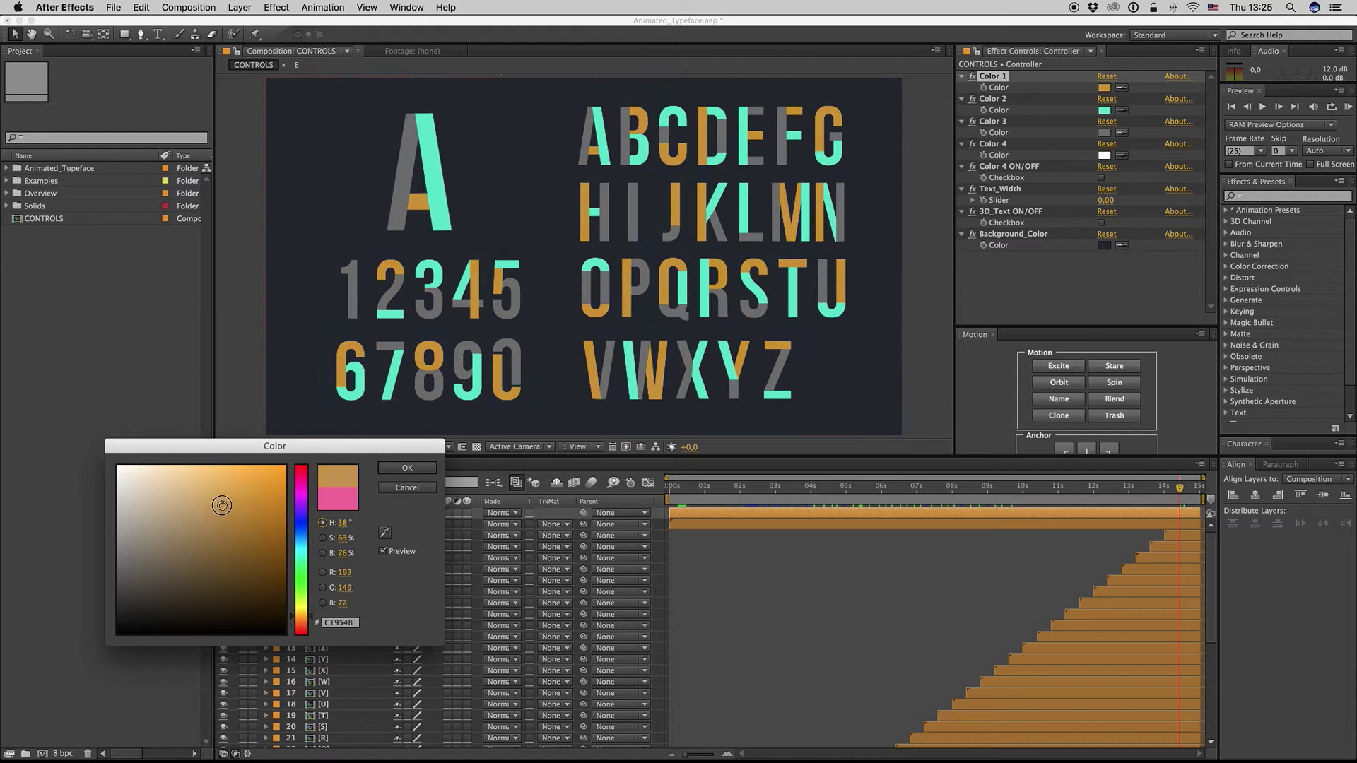
pyautogui.click(407, 468)
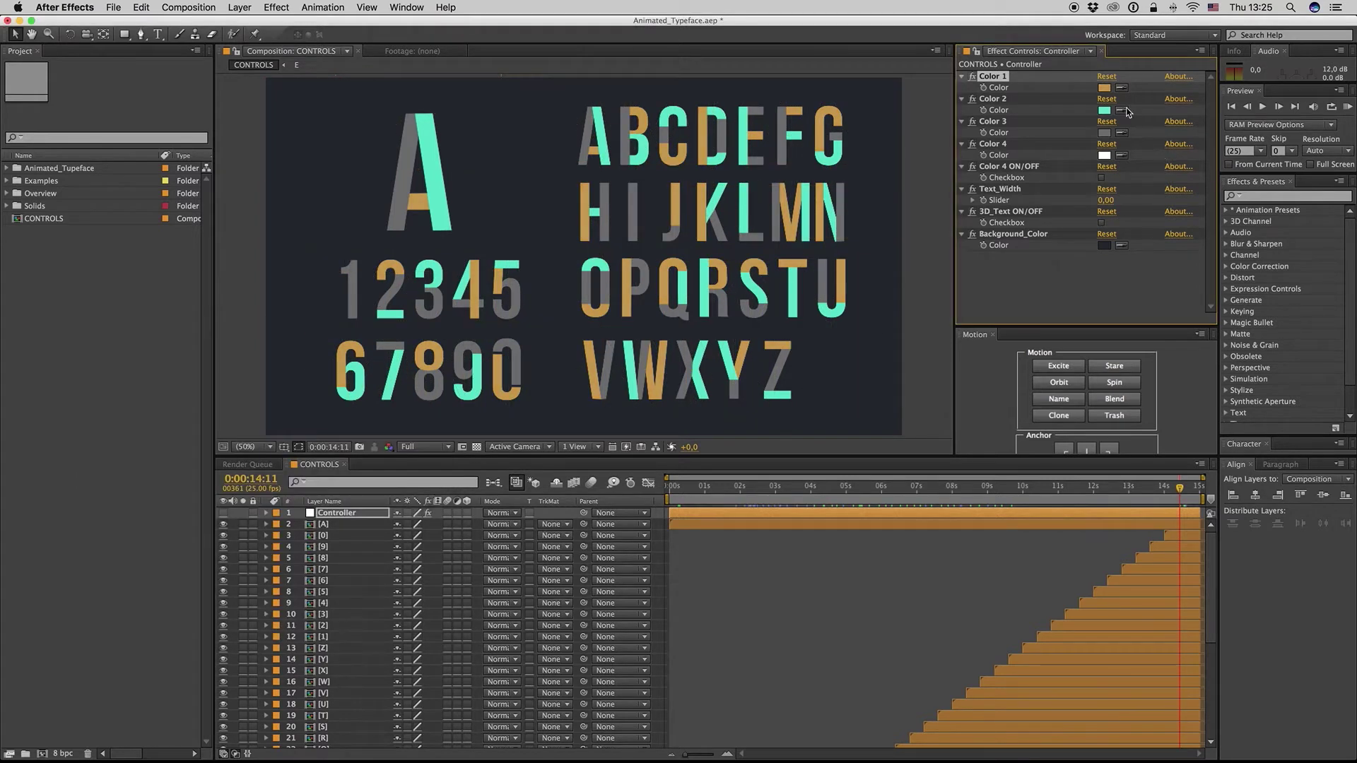
pyautogui.click(1105, 88)
pyautogui.moveTo(217, 506); pyautogui.dragTo(239, 473)
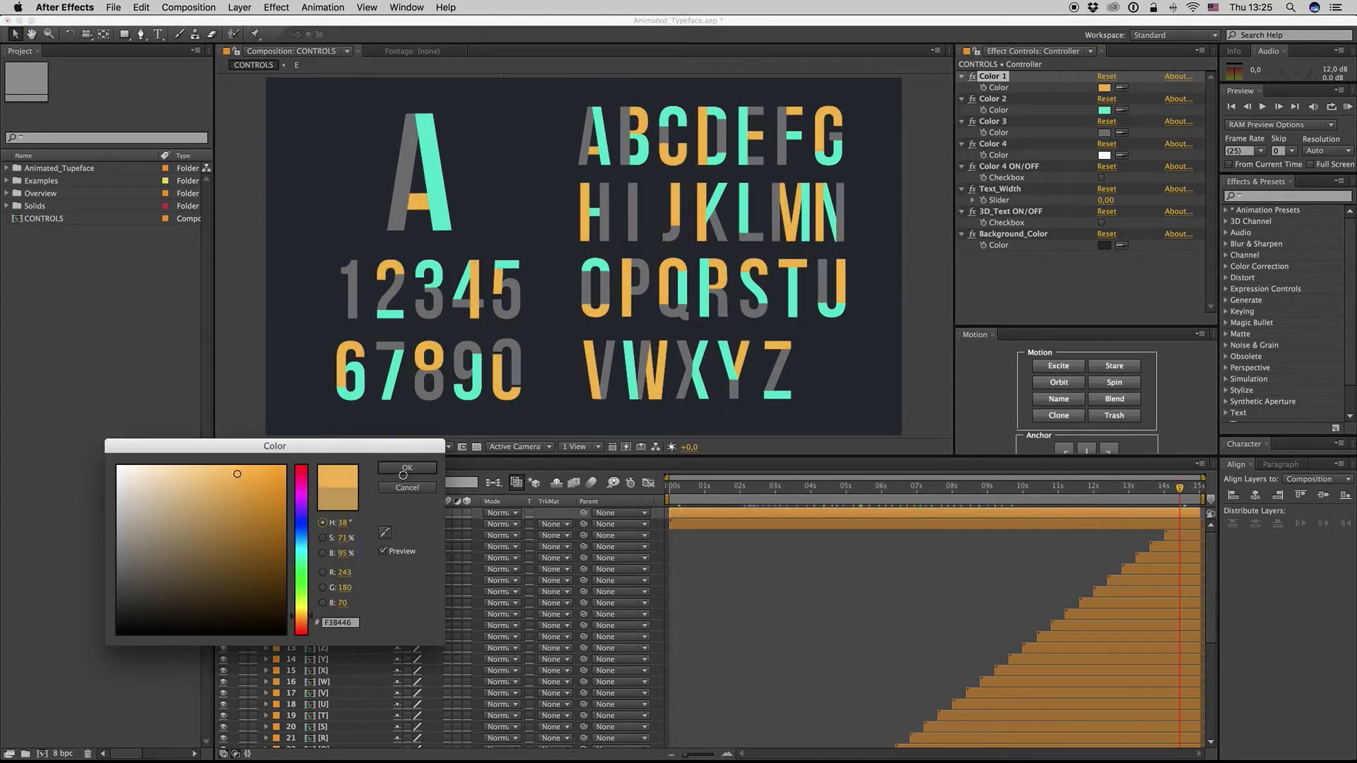
pyautogui.click(407, 468)
# - Shift Color 2's hue from teal toward a cooler cyan
pyautogui.click(1105, 111)
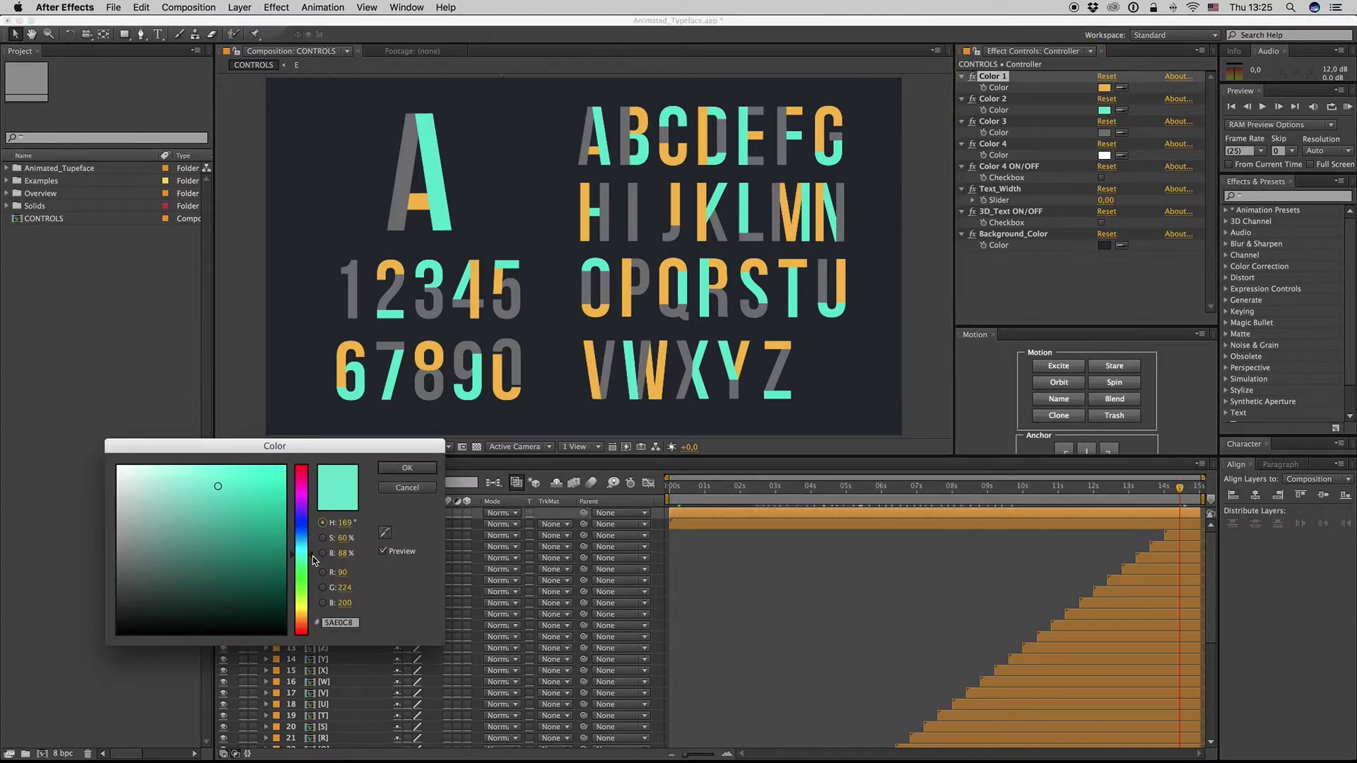
pyautogui.moveTo(310, 557); pyautogui.dragTo(303, 551)
pyautogui.click(387, 470)
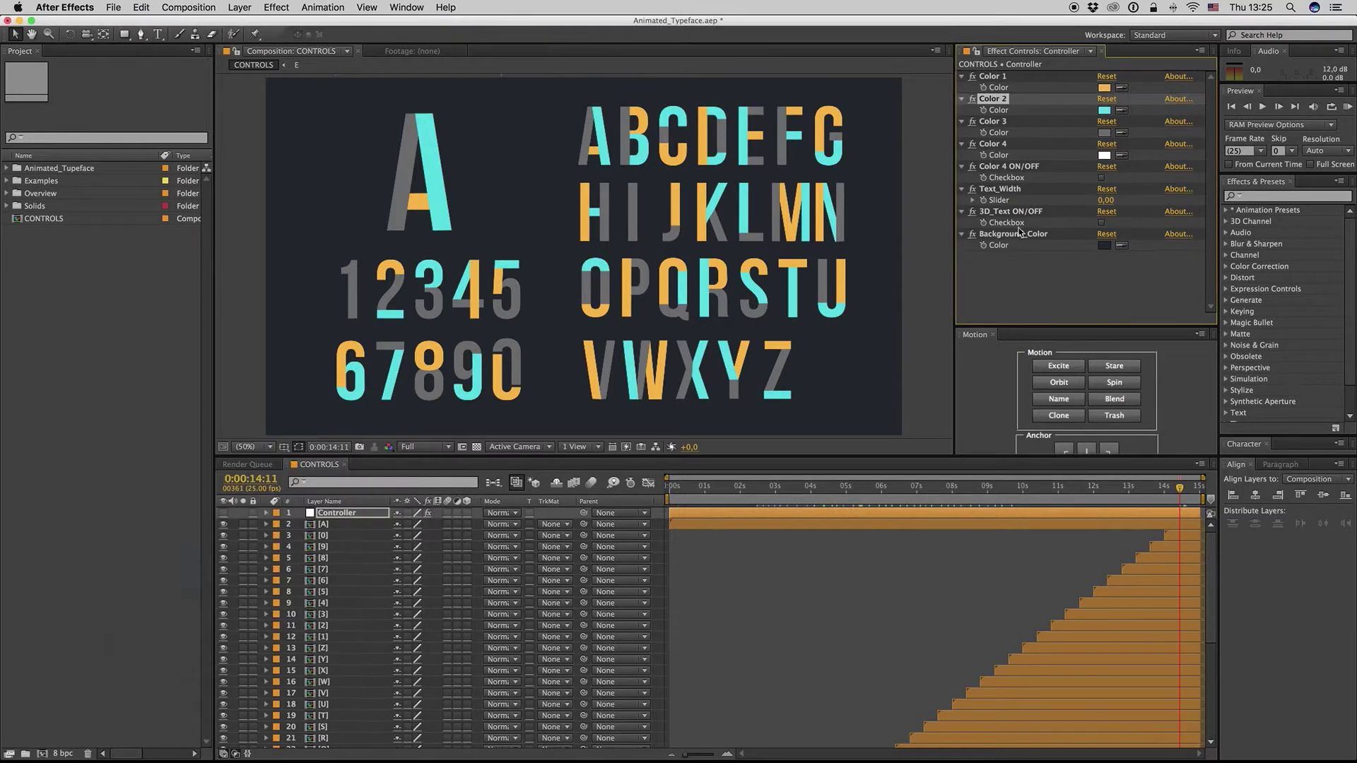
# - Turn on Color 4 ON/OFF so the letters turn white
pyautogui.click(1001, 145)
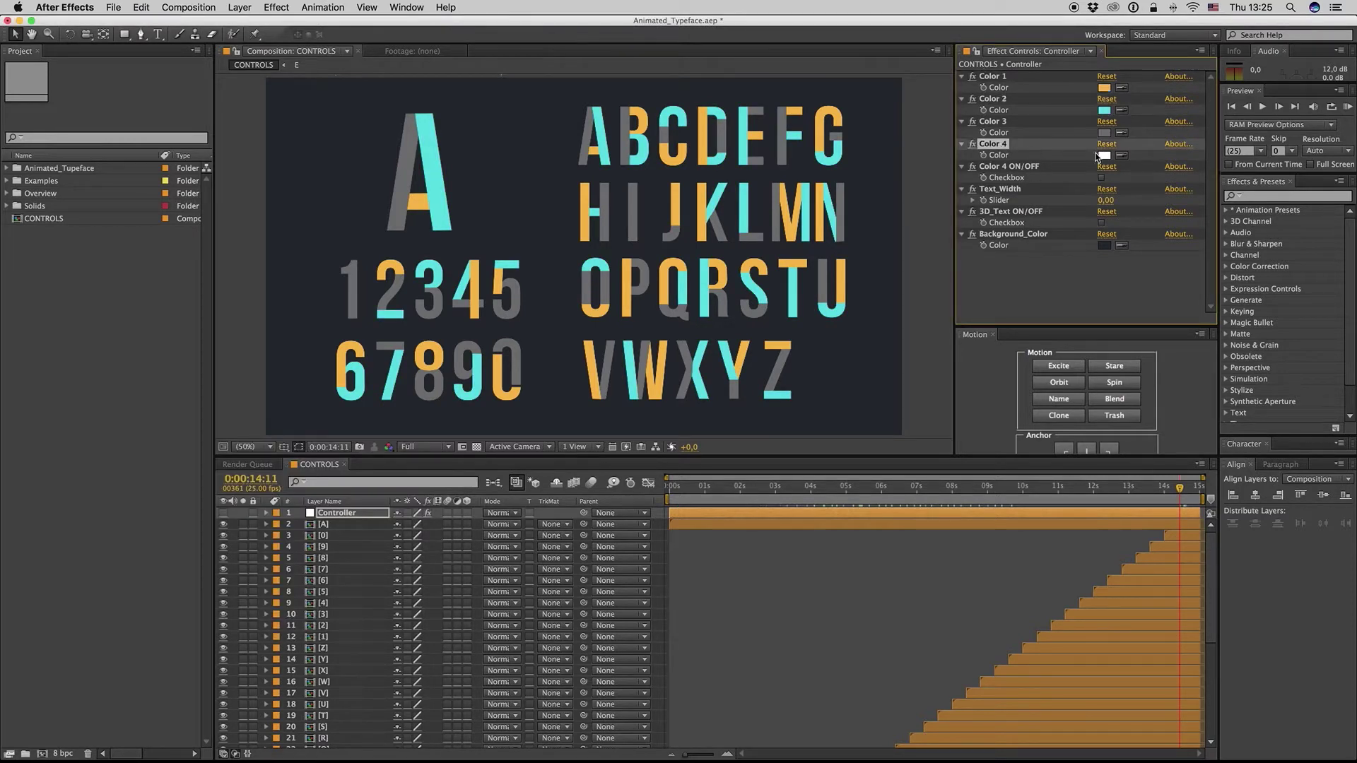
pyautogui.click(1020, 168)
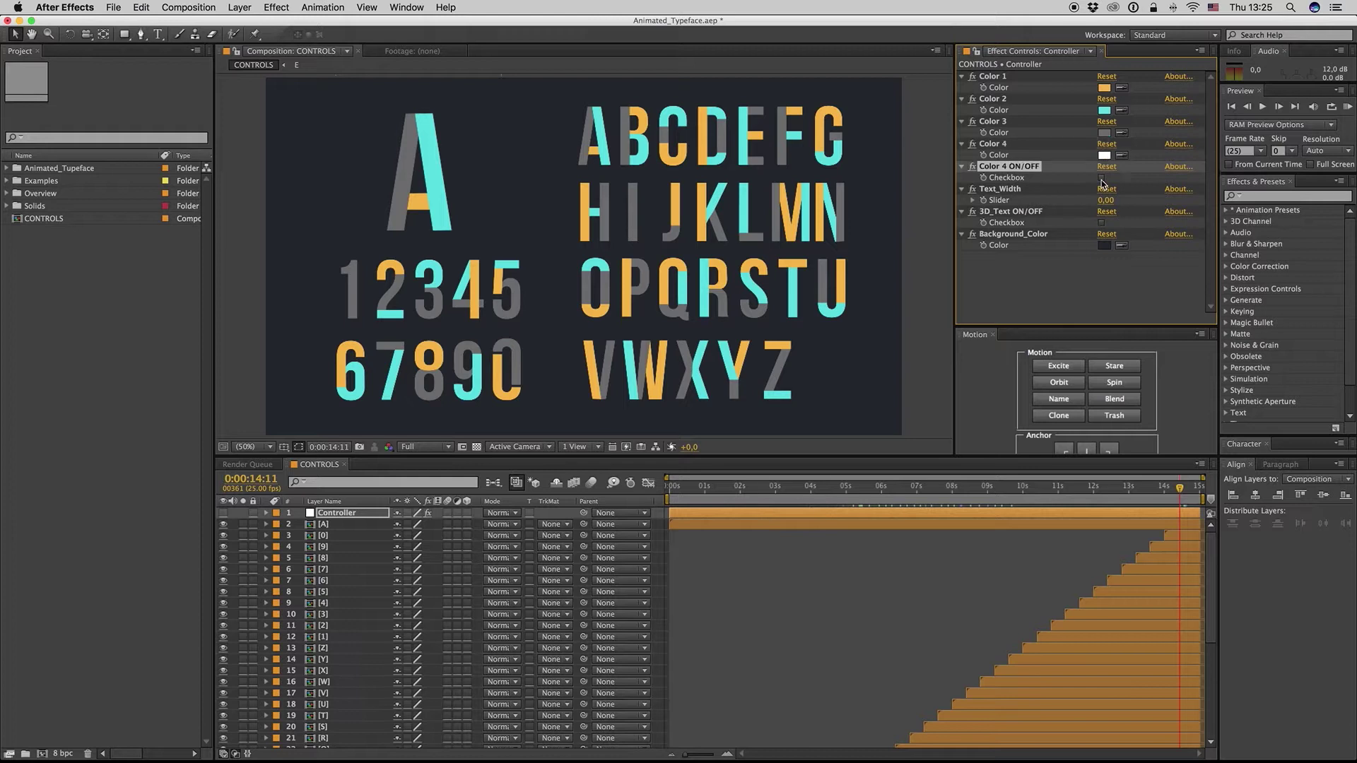
pyautogui.click(1102, 178)
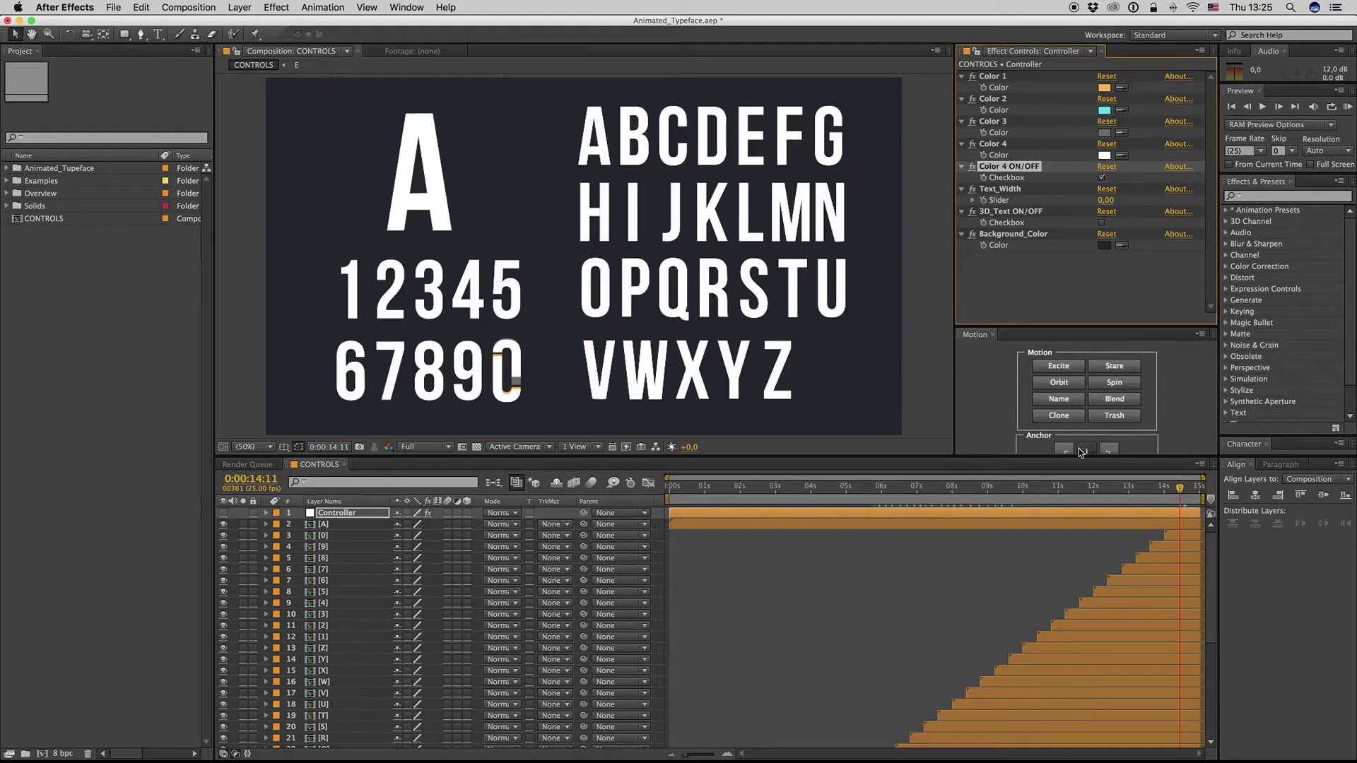
# - Open and preview the Hello composition from Examples, then turn Color 4 back off
pyautogui.click(7, 181)
pyautogui.doubleClick(47, 256)
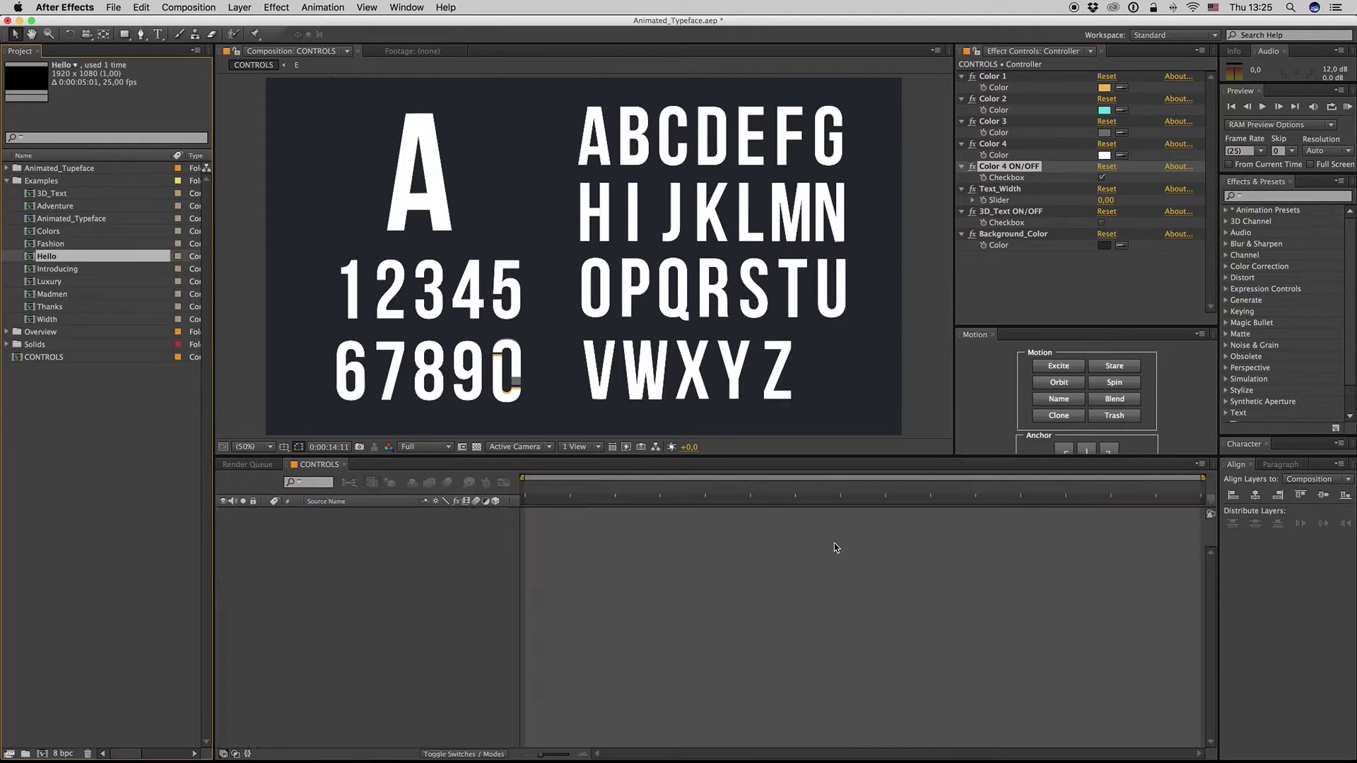
pyautogui.click(809, 498)
pyautogui.press('space')
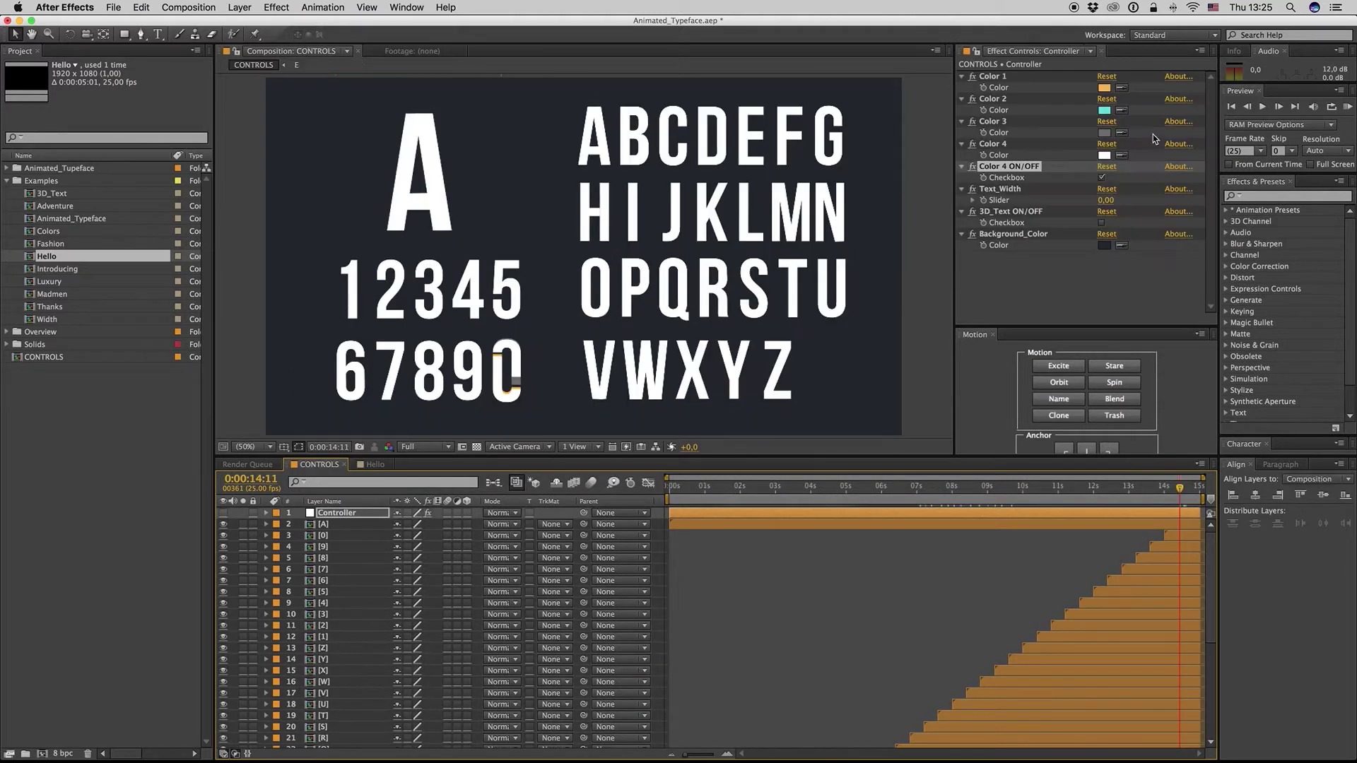
pyautogui.click(1101, 177)
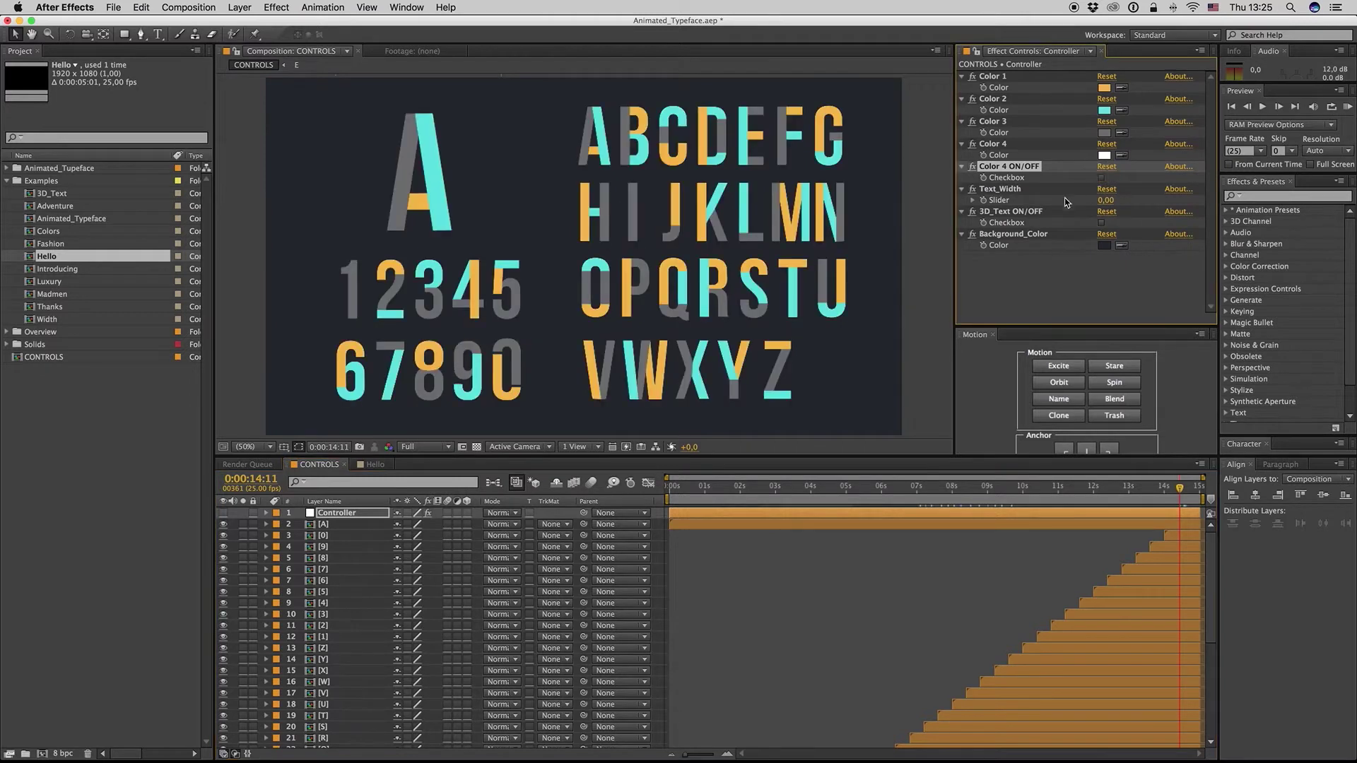
pyautogui.click(1011, 192)
pyautogui.click(1106, 200)
pyautogui.write('-10')
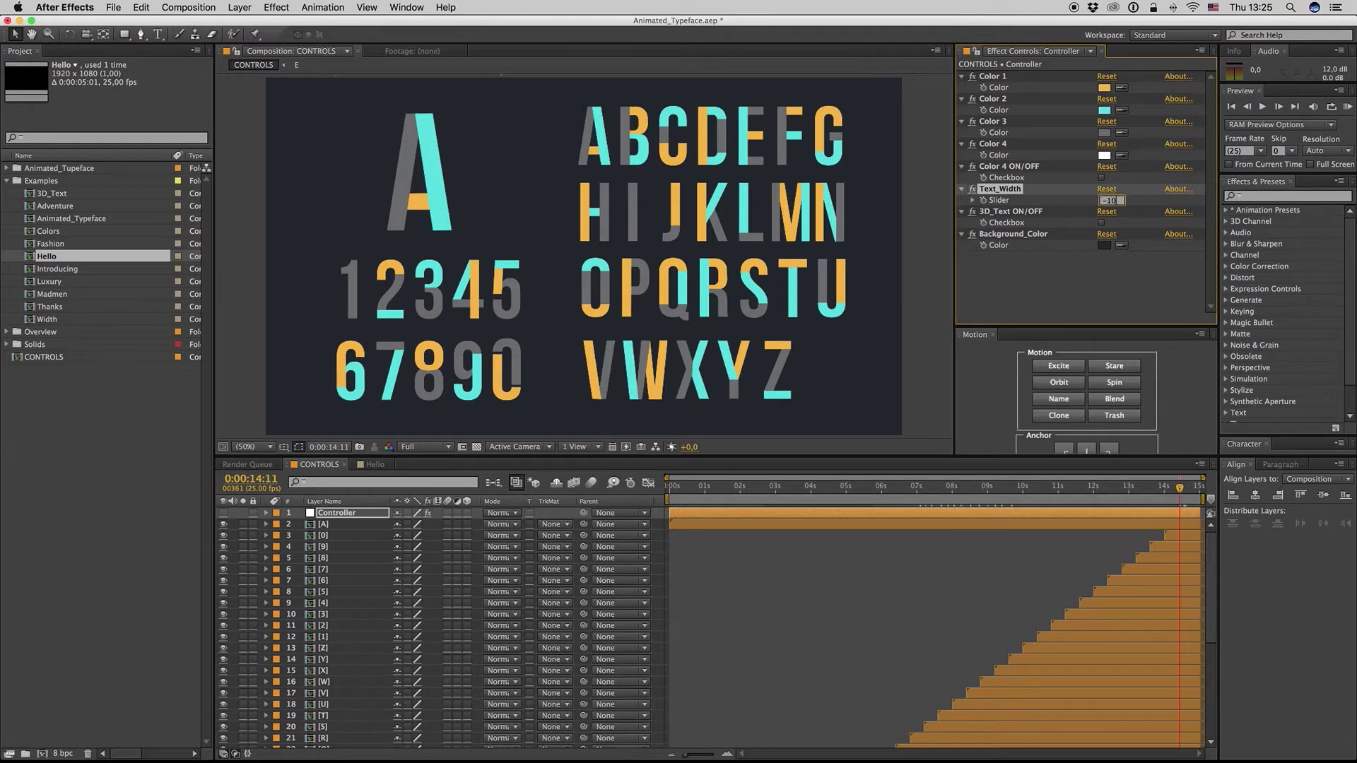
pyautogui.press('Return')
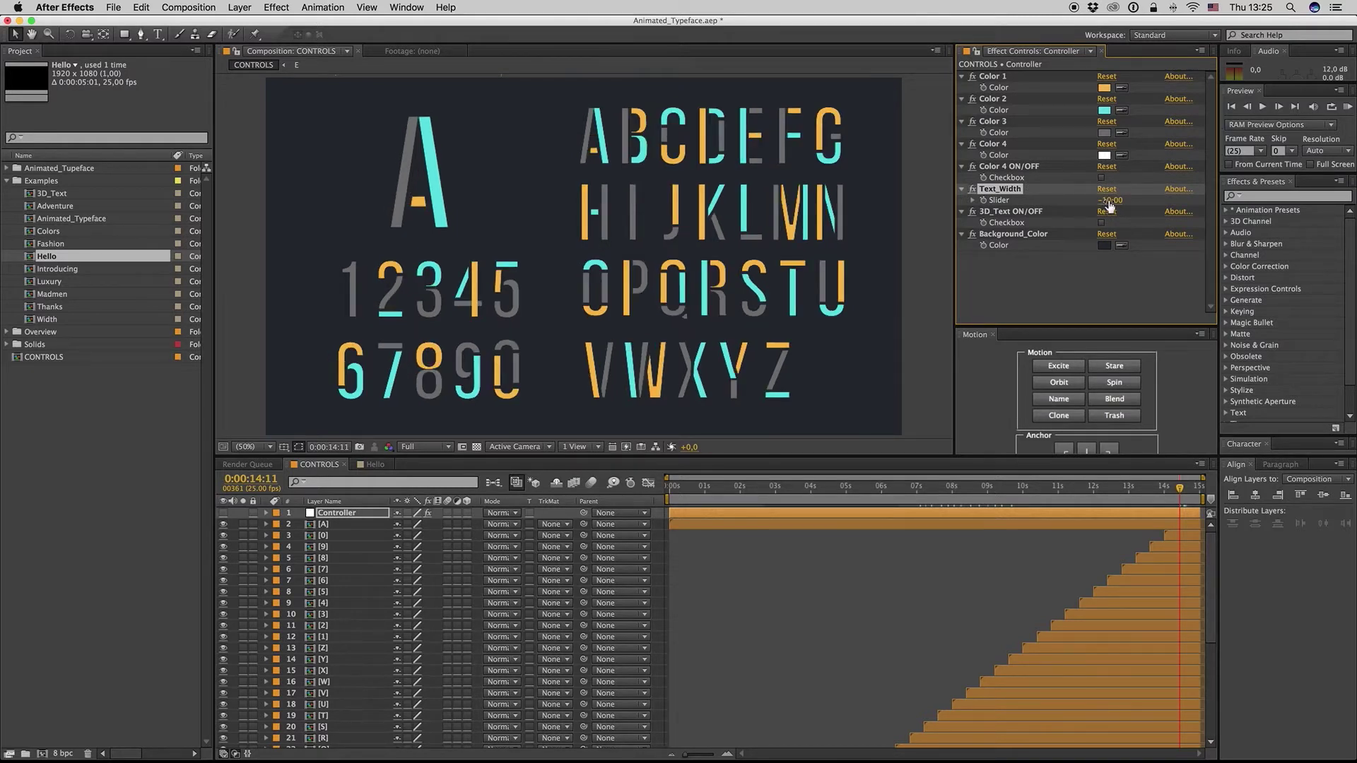
pyautogui.click(1110, 200)
pyautogui.press('Return')
pyautogui.moveTo(1107, 202)
pyautogui.mouseDown()
pyautogui.moveTo(1093, 205)
pyautogui.moveTo(1107, 204)
pyautogui.mouseUp()
pyautogui.click(1108, 202)
pyautogui.write('-15')
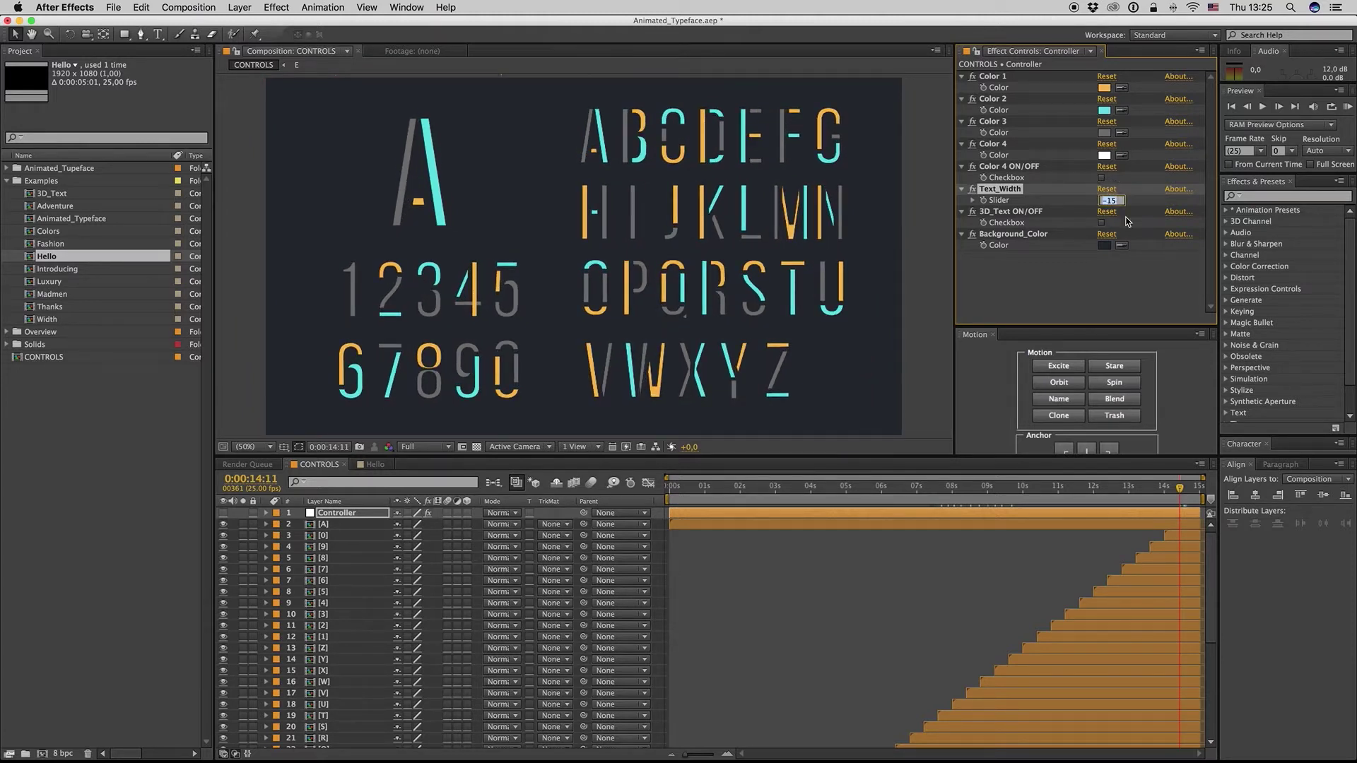
pyautogui.press('Return')
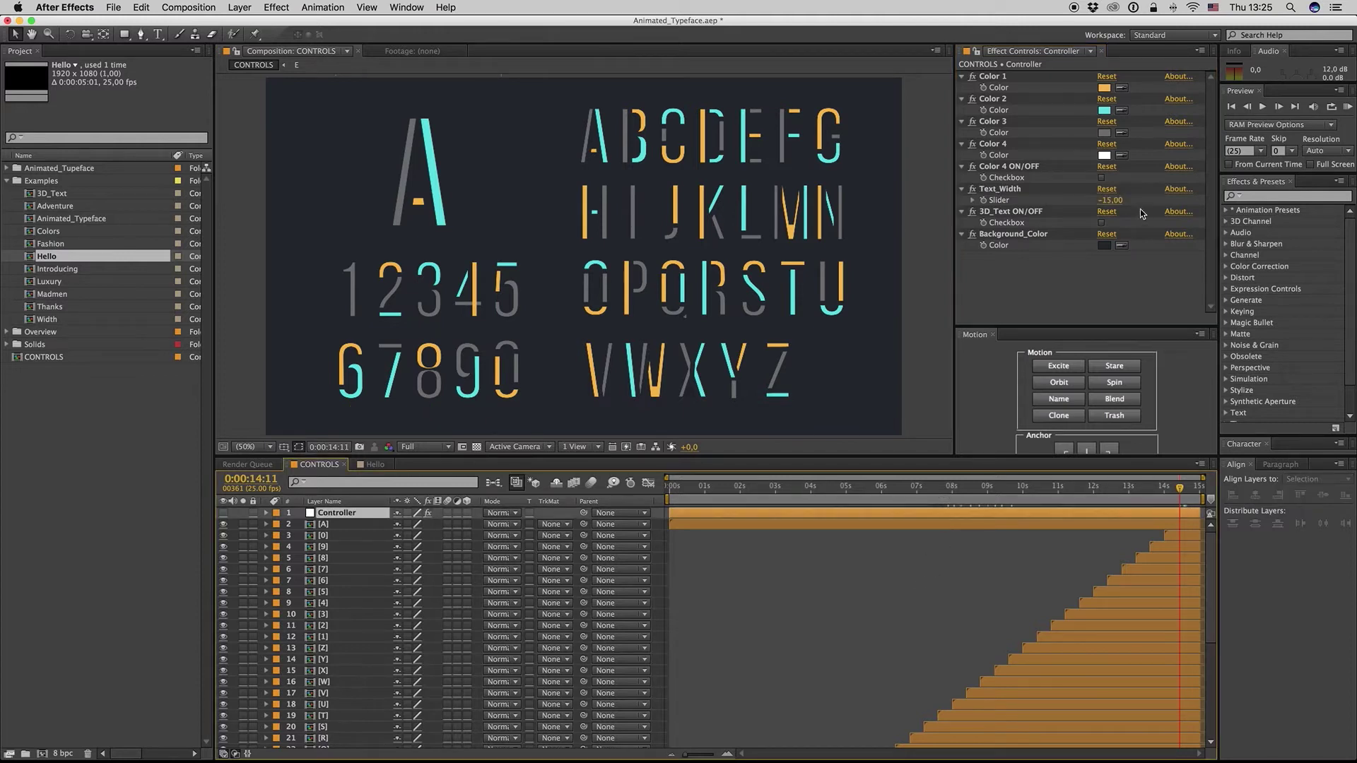
pyautogui.click(1111, 200)
pyautogui.write('0')
pyautogui.press('Return')
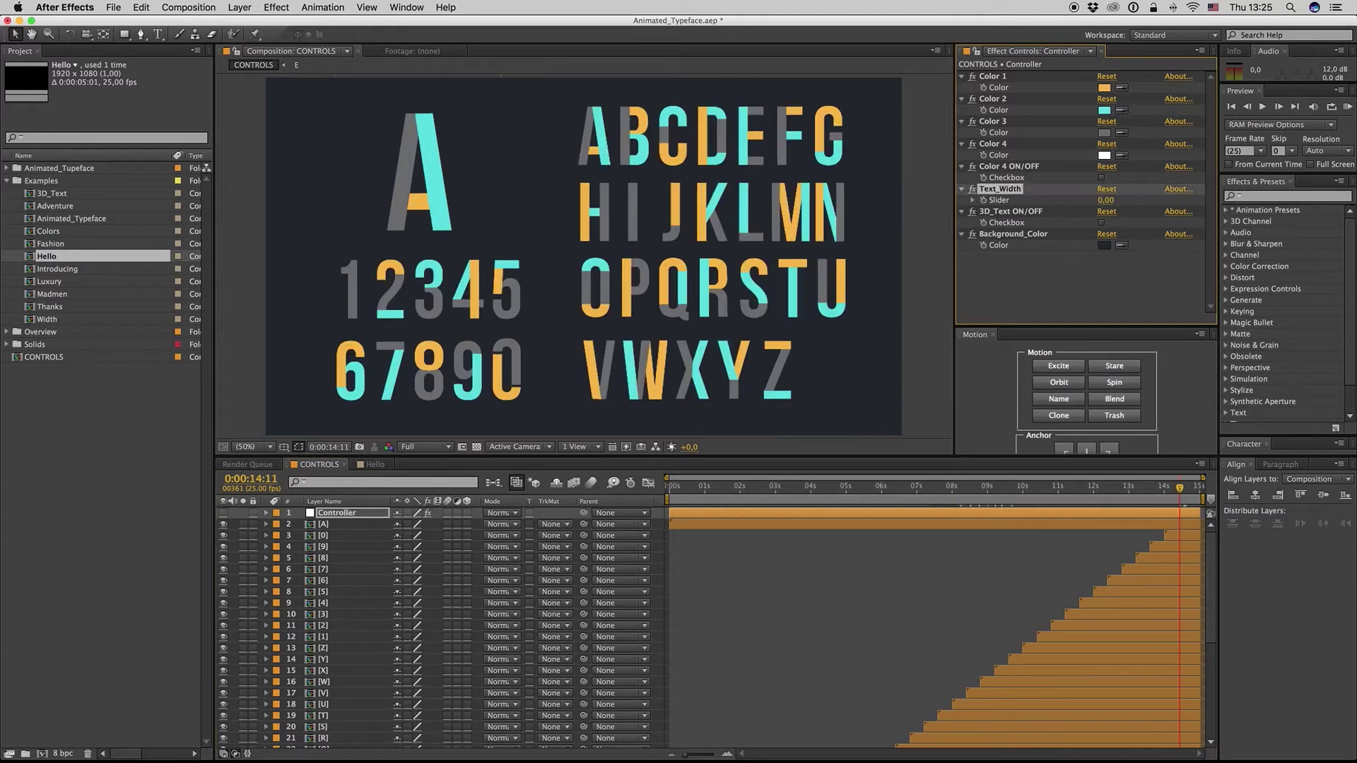
# - Enable 3D_Text extrusion, zoom the viewer to 100%, and compare Hello with CONTROLS
pyautogui.click(1101, 224)
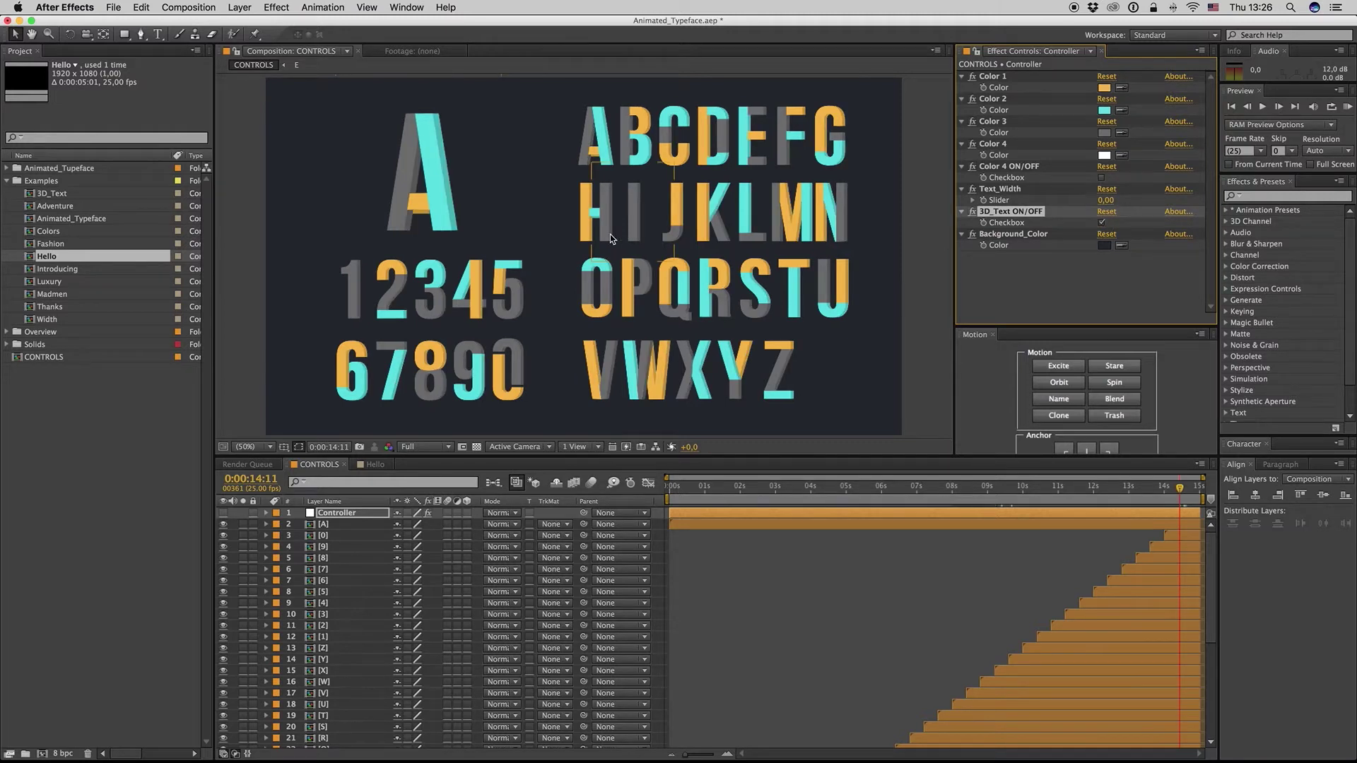
pyautogui.press('.')
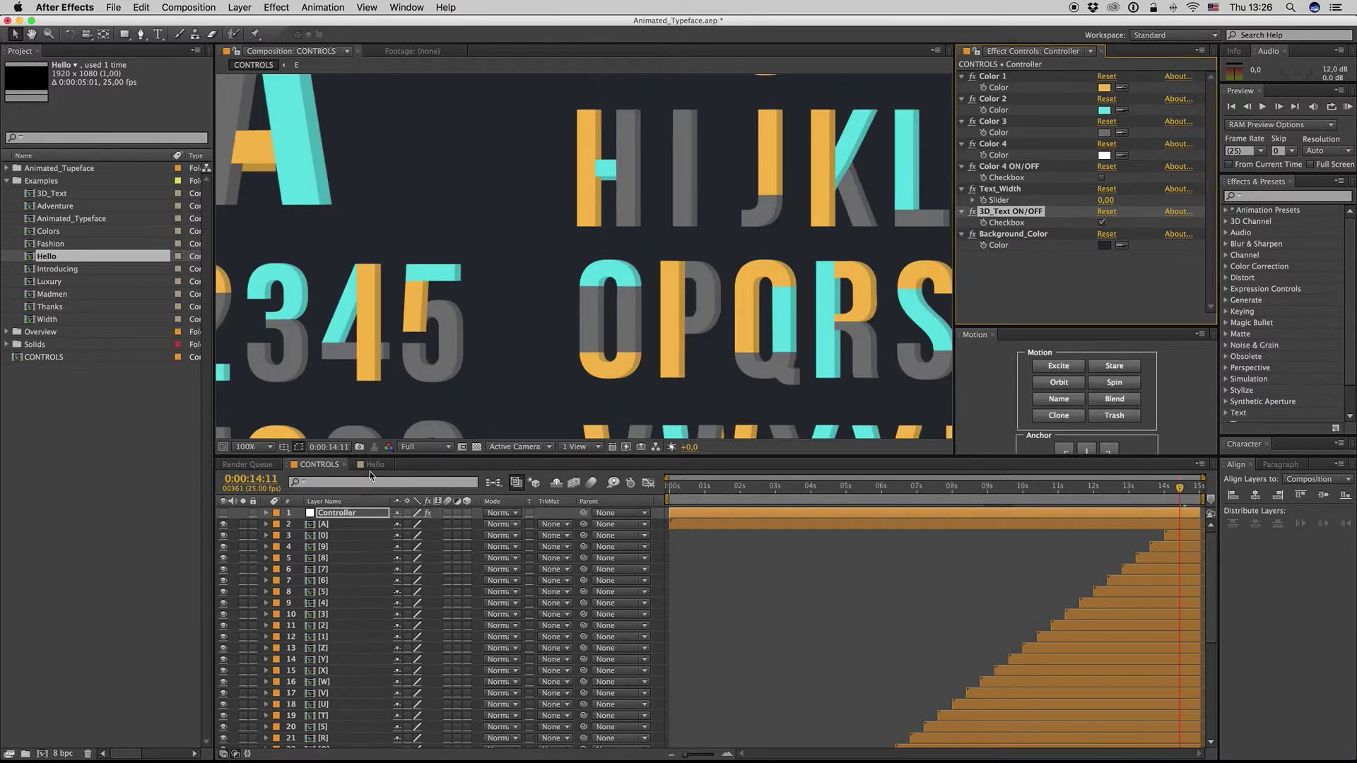
pyautogui.click(375, 464)
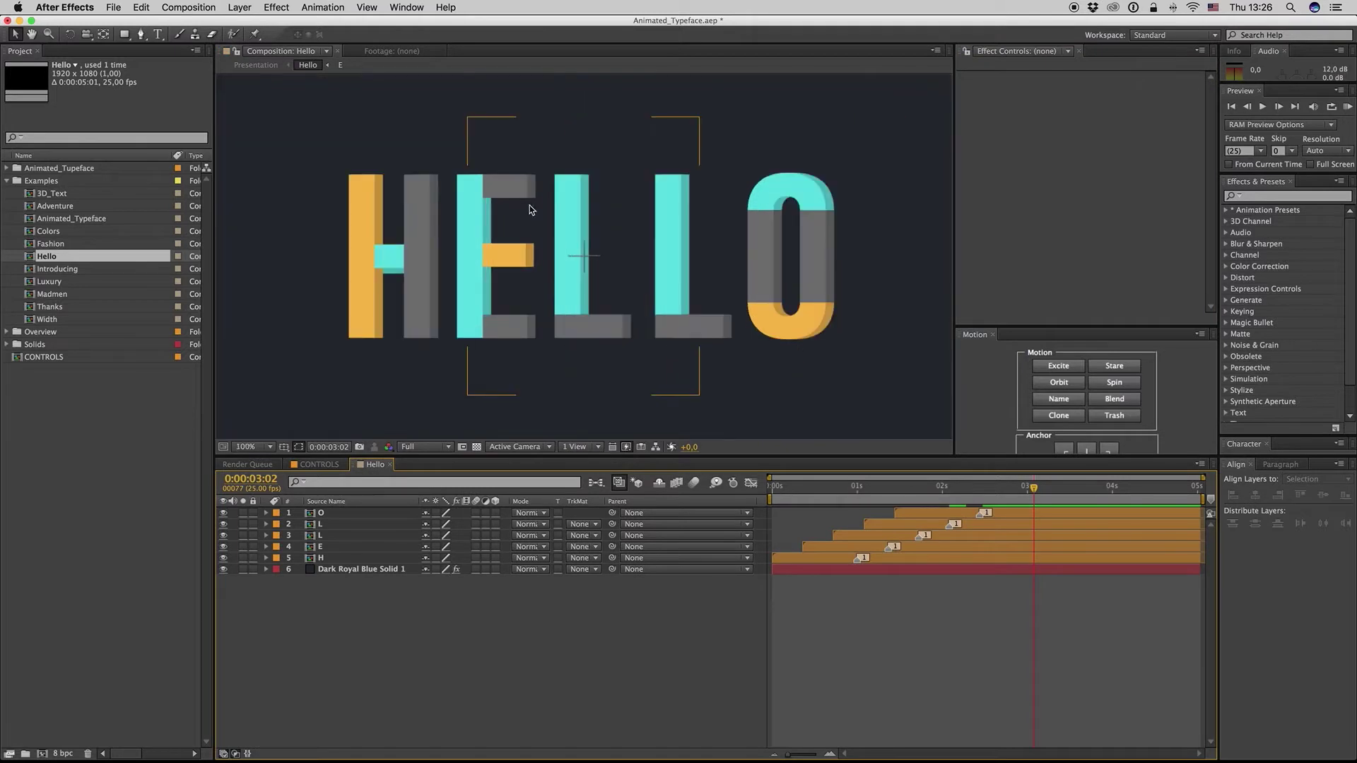
pyautogui.click(320, 464)
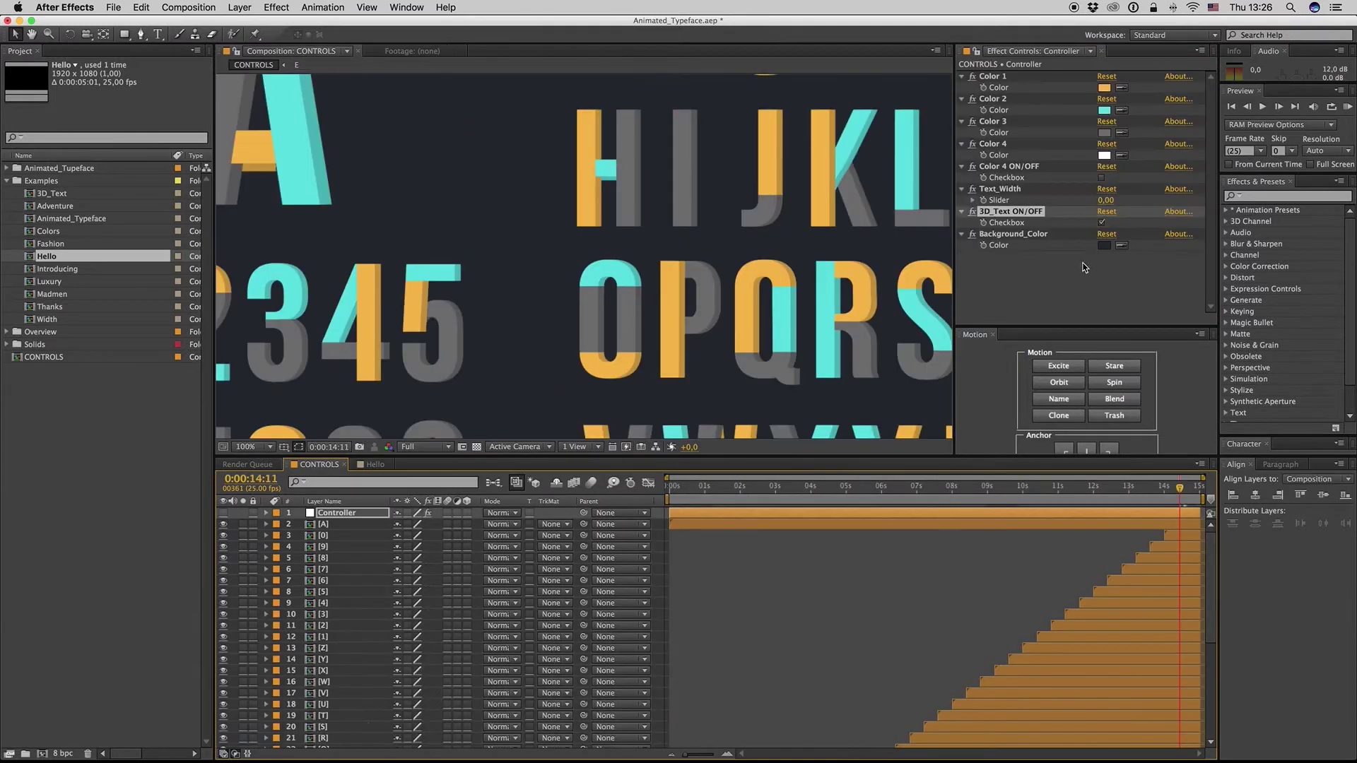
# - Try a white Background_Color, then discard it to keep the dark background
pyautogui.click(1105, 246)
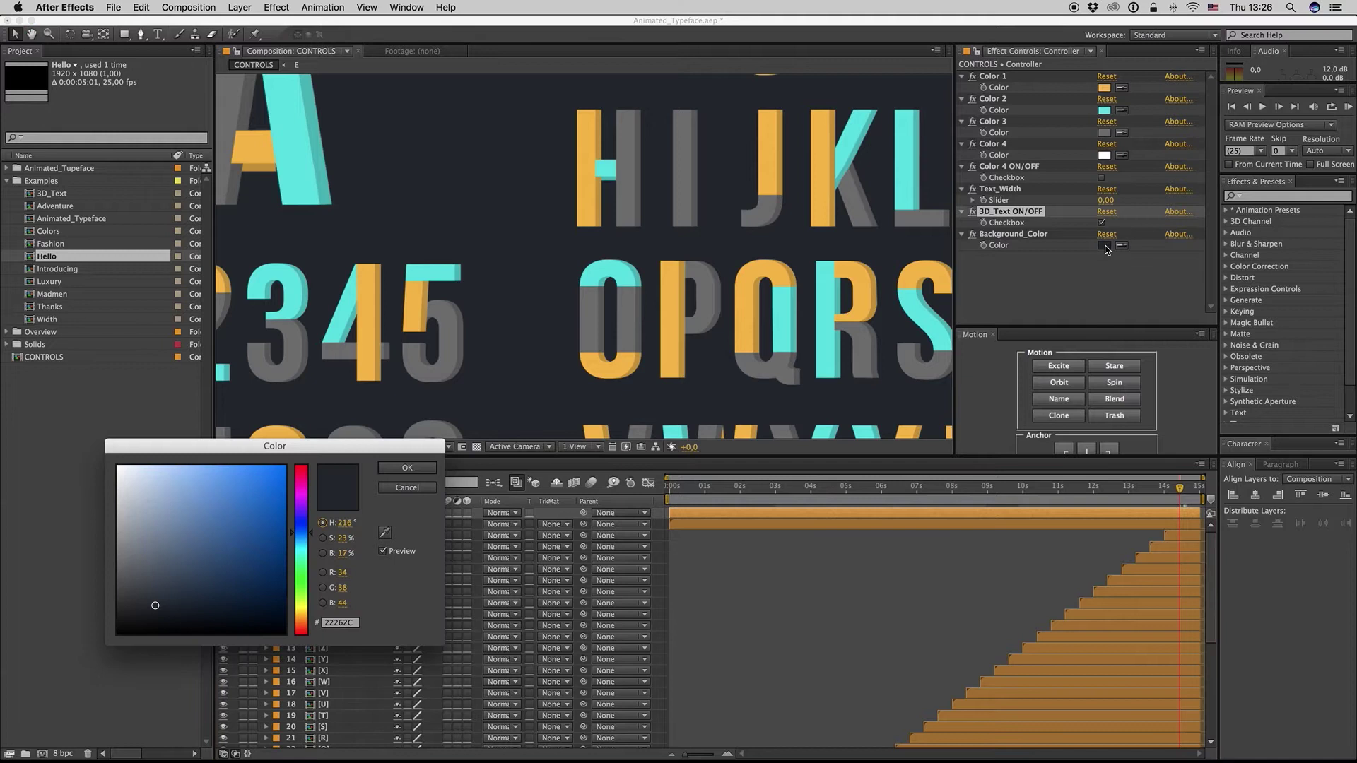
pyautogui.moveTo(138, 473); pyautogui.dragTo(111, 463)
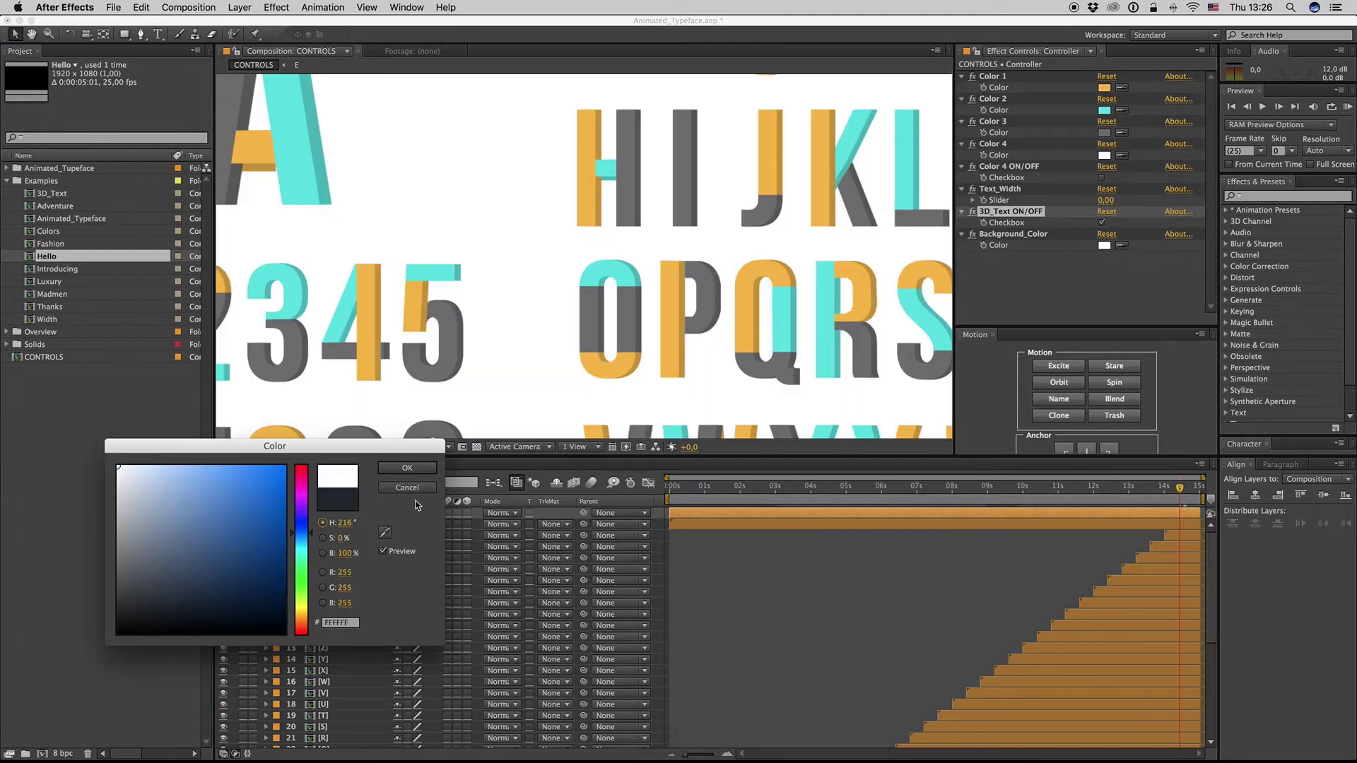
pyautogui.click(410, 489)
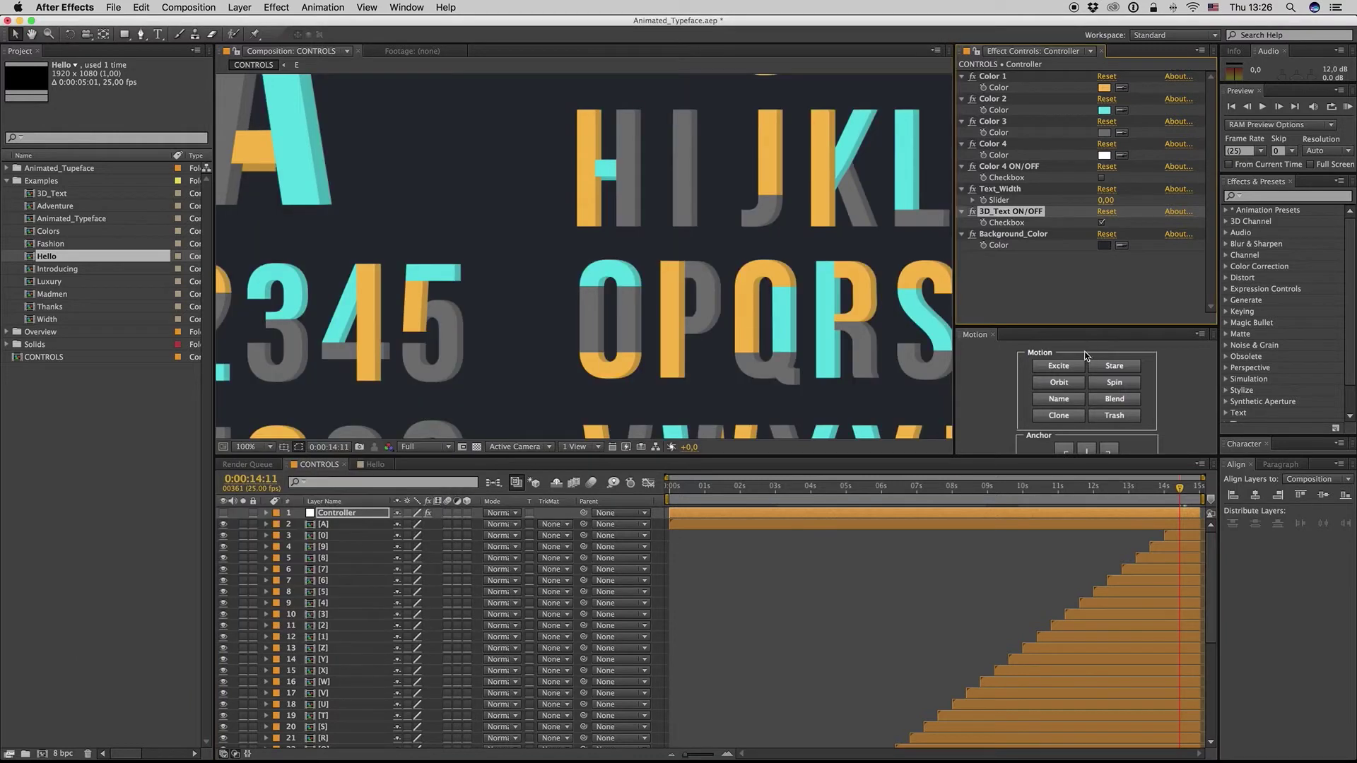
# - Test Text_Width values of -10 and 10 to thin and thicken the letters
pyautogui.click(1107, 201)
pyautogui.write('-10')
pyautogui.press('Return')
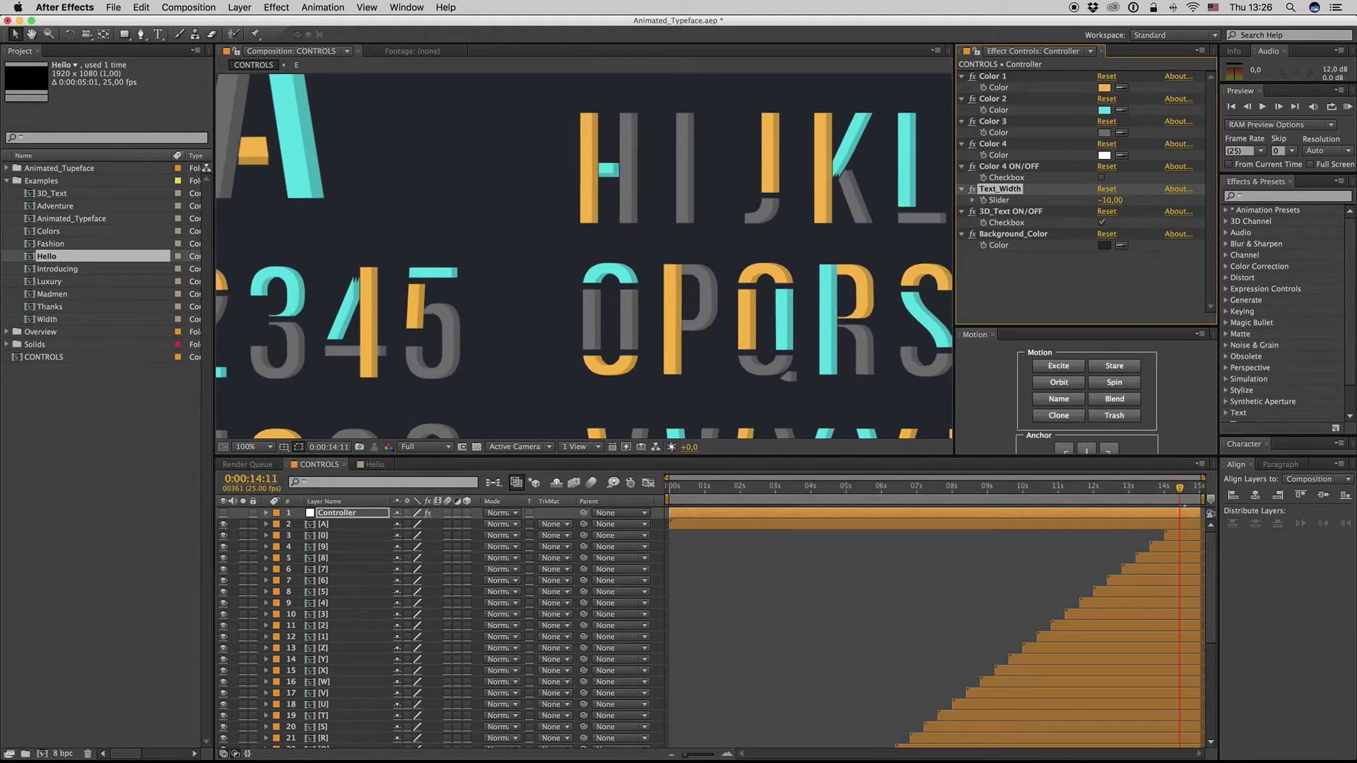
pyautogui.click(1106, 202)
pyautogui.write('10')
pyautogui.press('Return')
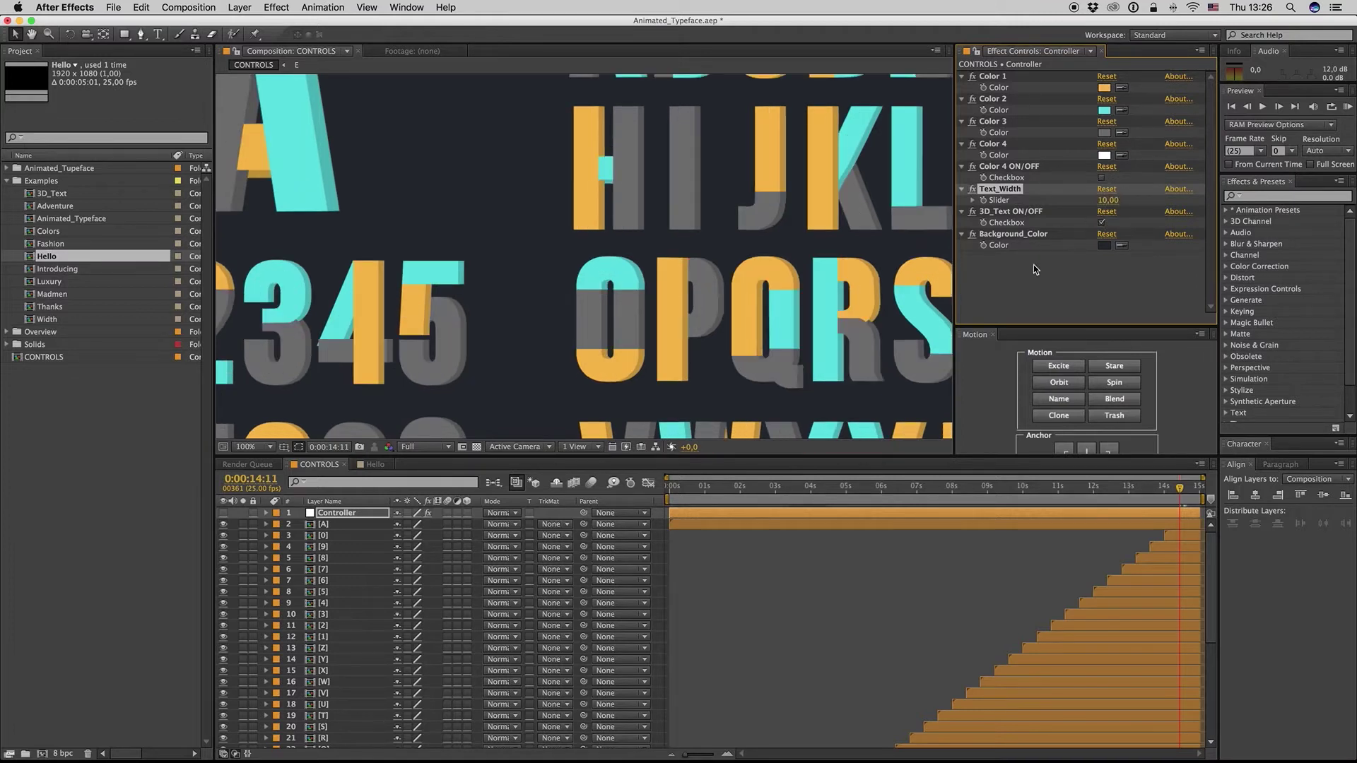
pyautogui.click(1107, 203)
pyautogui.press('Return')
# - Turn off the 3D_Text extrusion in CONTROLS and return to Hello
pyautogui.click(375, 465)
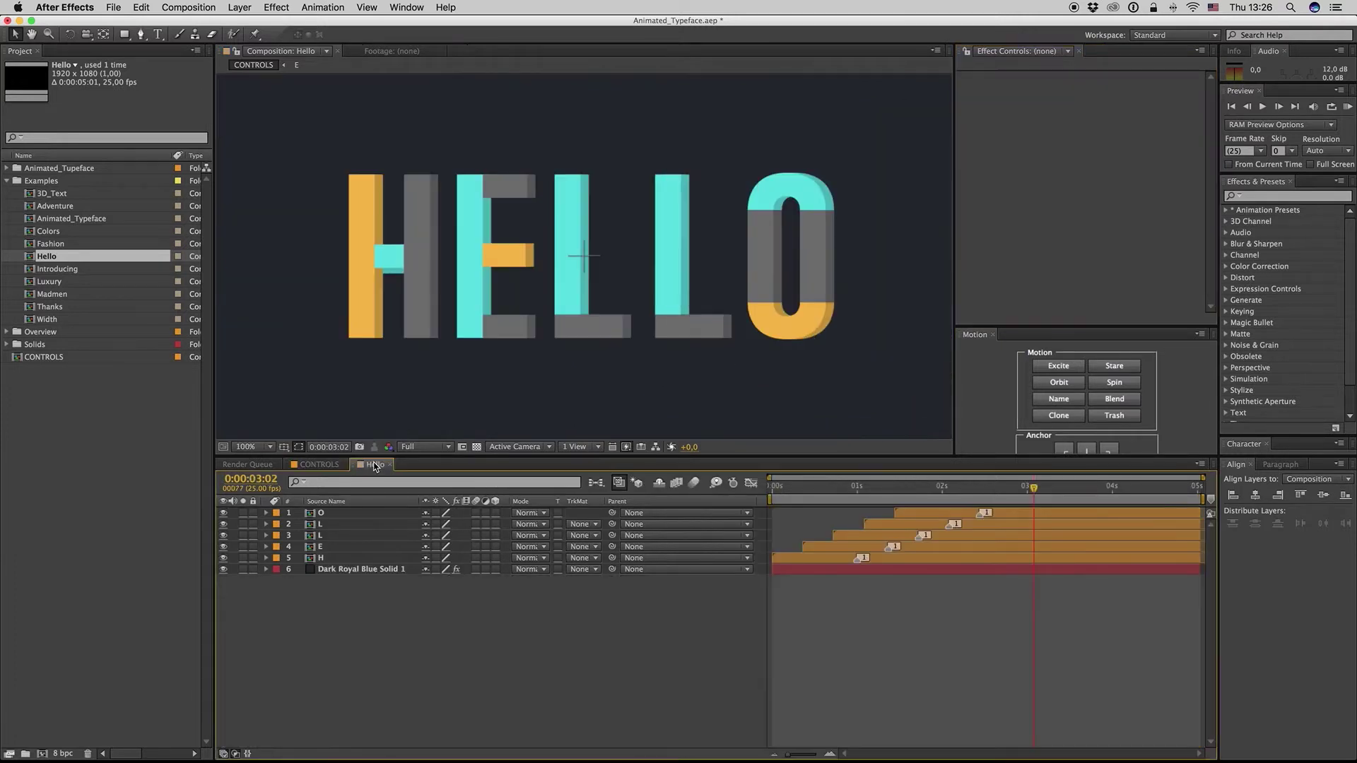
pyautogui.click(251, 447)
pyautogui.click(320, 464)
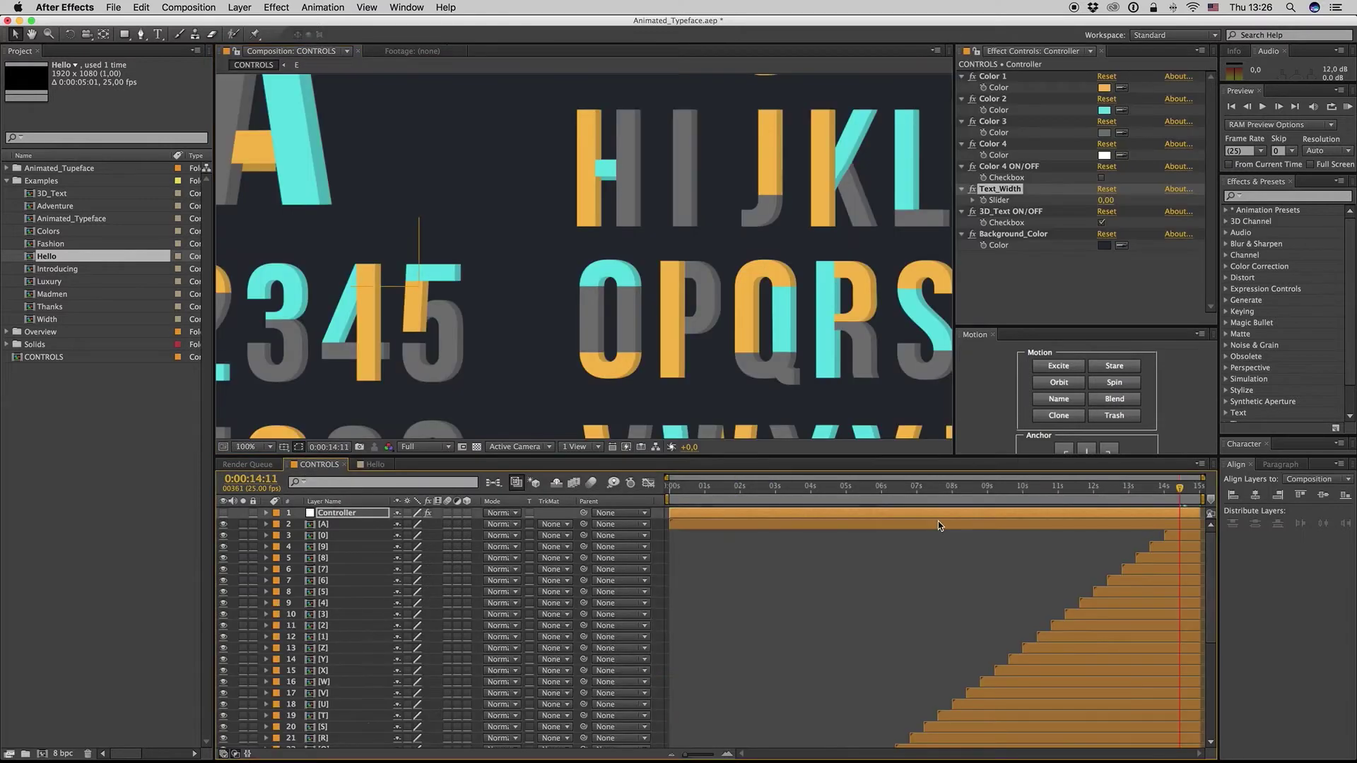
pyautogui.click(1101, 223)
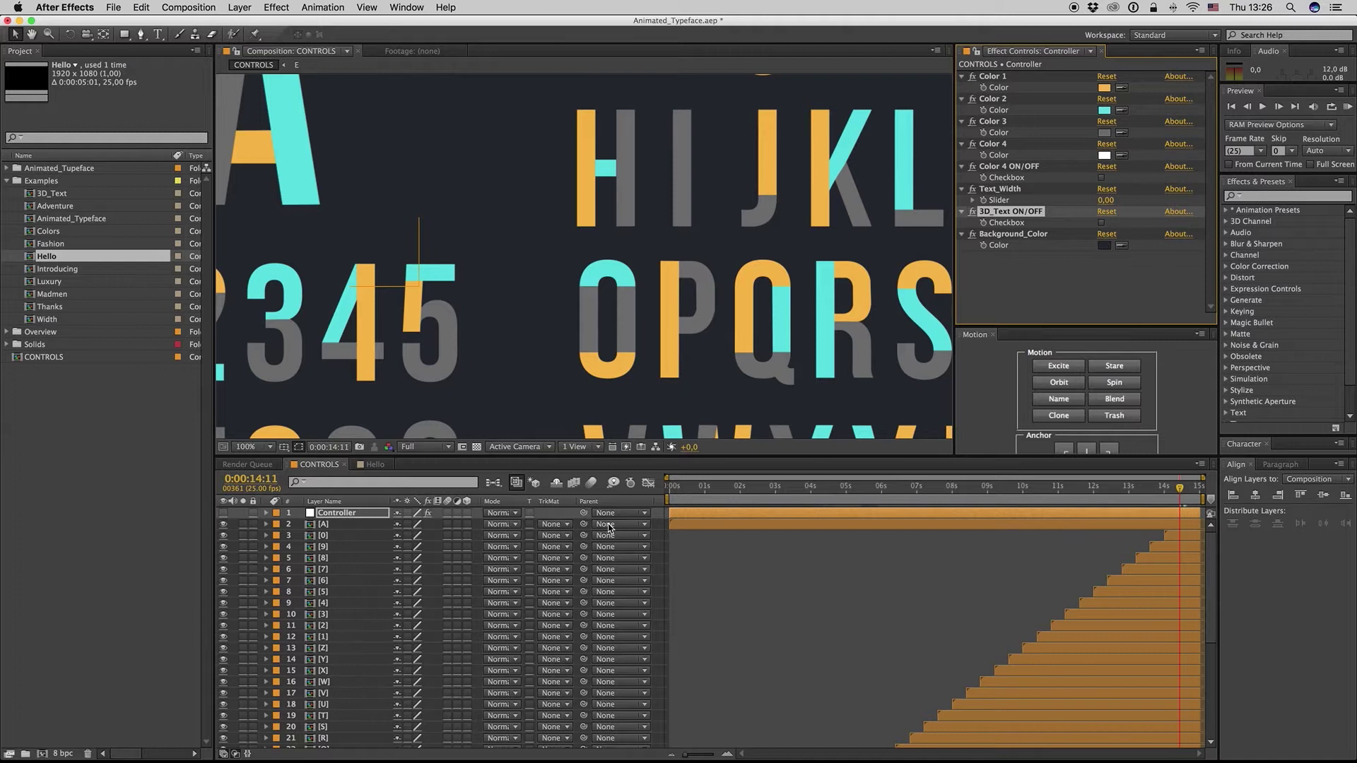
pyautogui.click(375, 464)
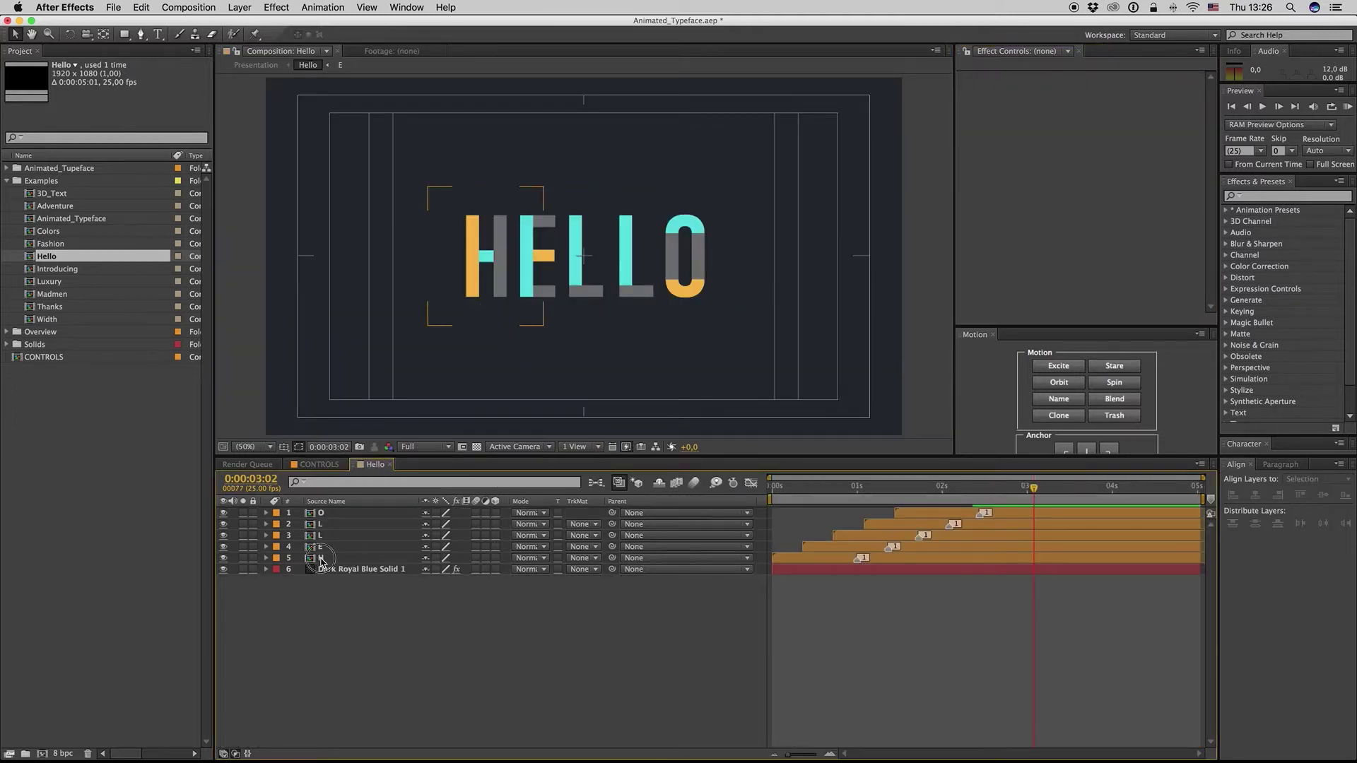
# - Reveal the H layer's source in the Letters folder and open the Fashion composition
pyautogui.click(368, 558)
pyautogui.rightClick(338, 560)
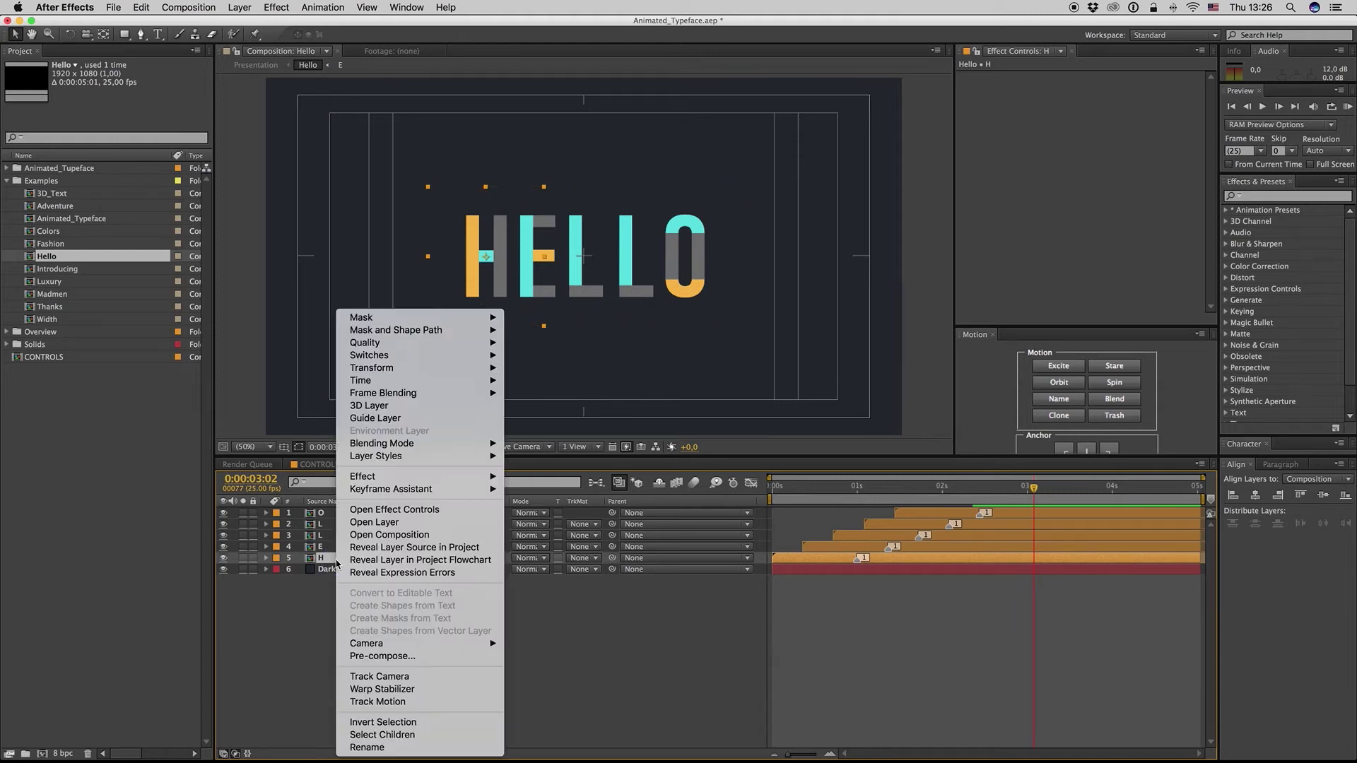
pyautogui.click(381, 548)
pyautogui.click(57, 182)
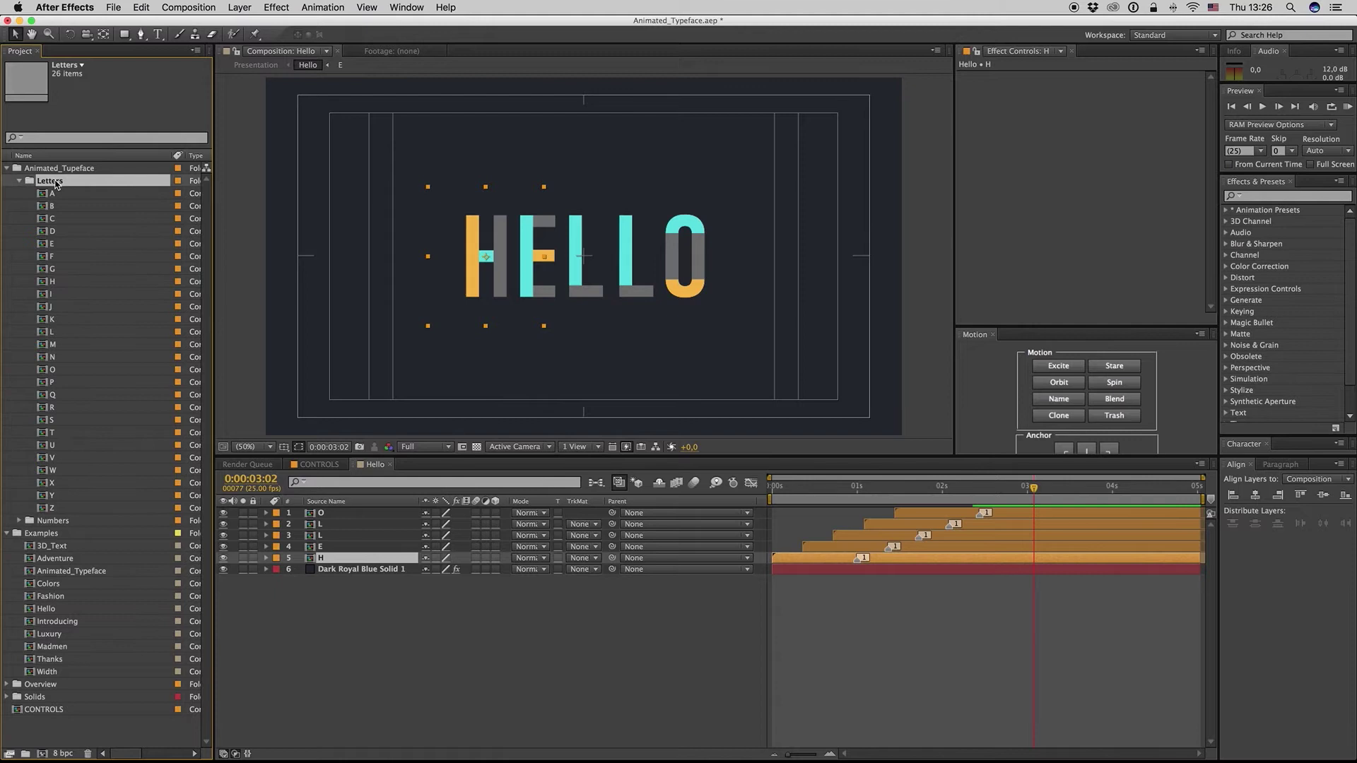
pyautogui.click(324, 560)
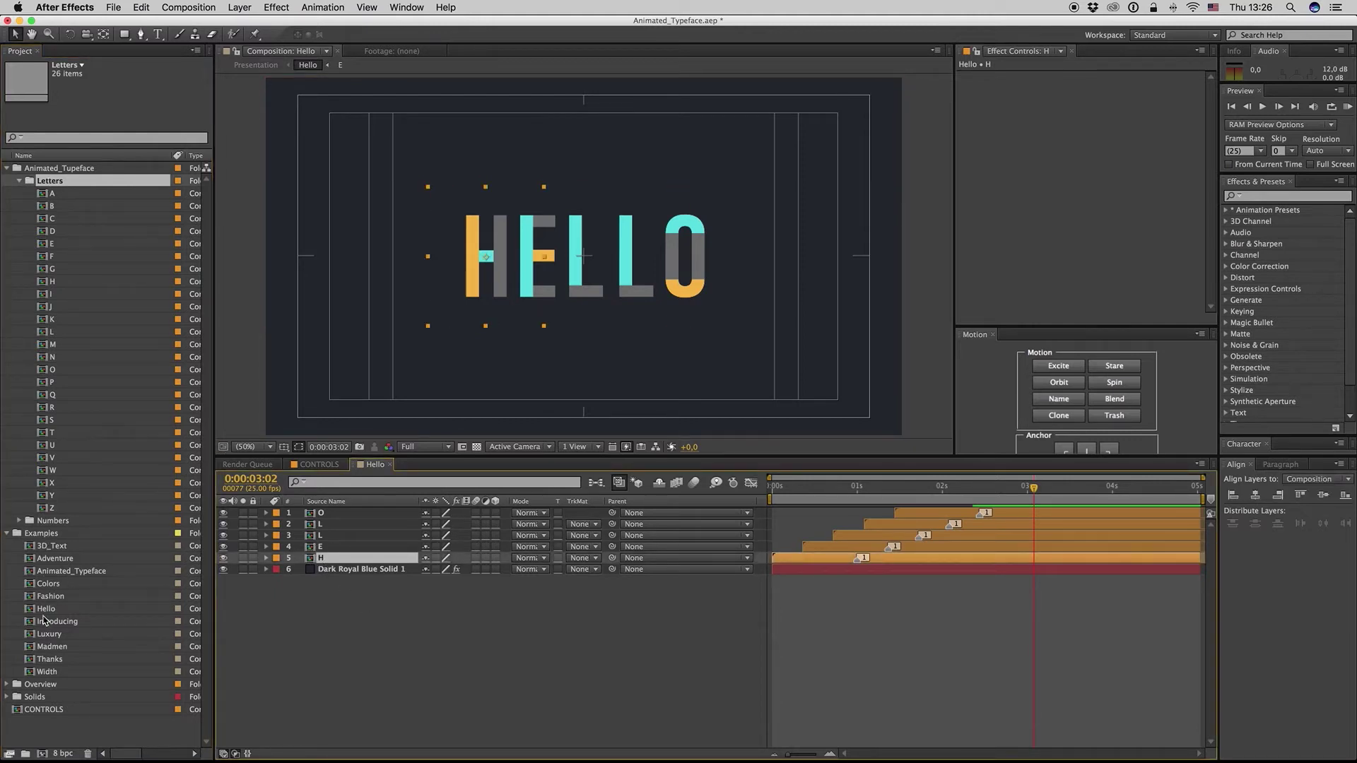
pyautogui.doubleClick(46, 598)
# - Replace the F, A and S letter layers with M, O and V
pyautogui.click(904, 499)
pyautogui.click(303, 580)
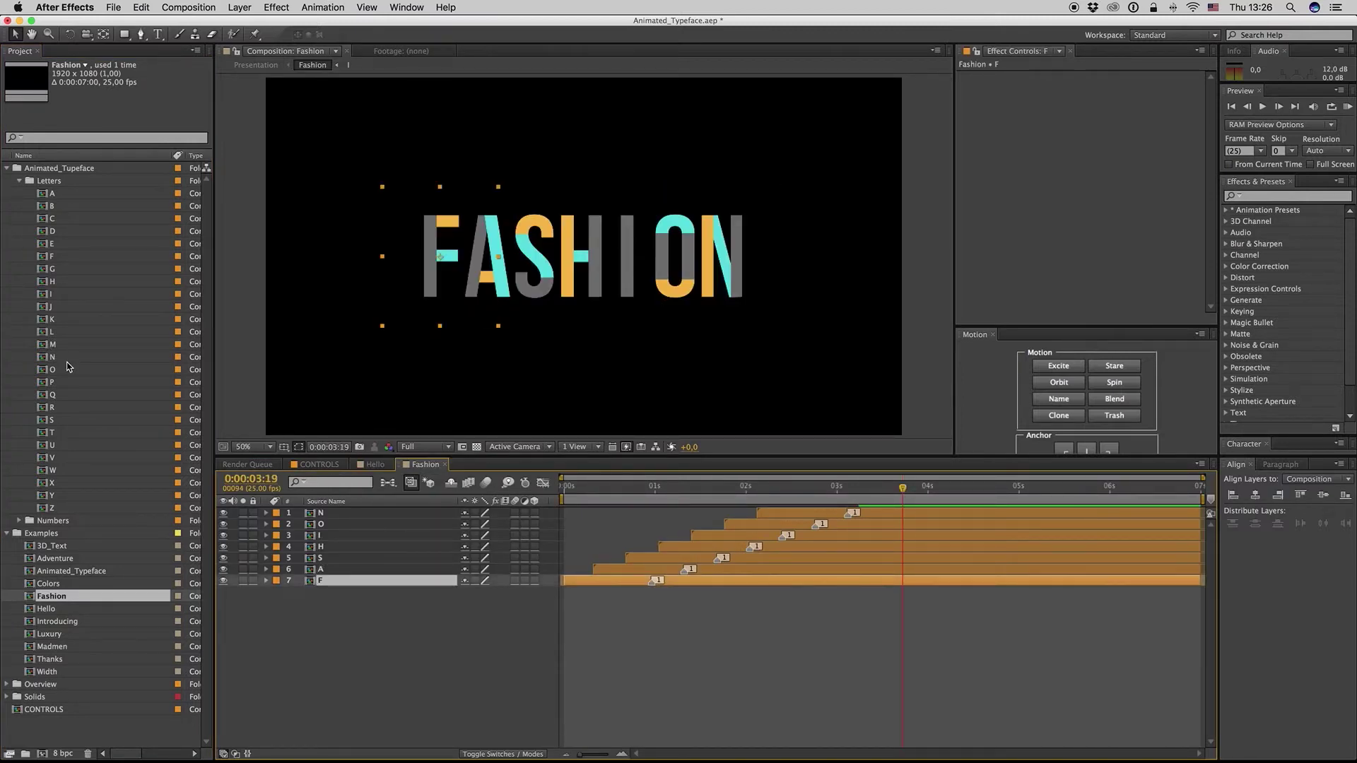
pyautogui.moveTo(47, 349)
pyautogui.mouseDown()
pyautogui.moveTo(385, 645)
pyautogui.moveTo(328, 581)
pyautogui.mouseUp()
pyautogui.click(318, 570)
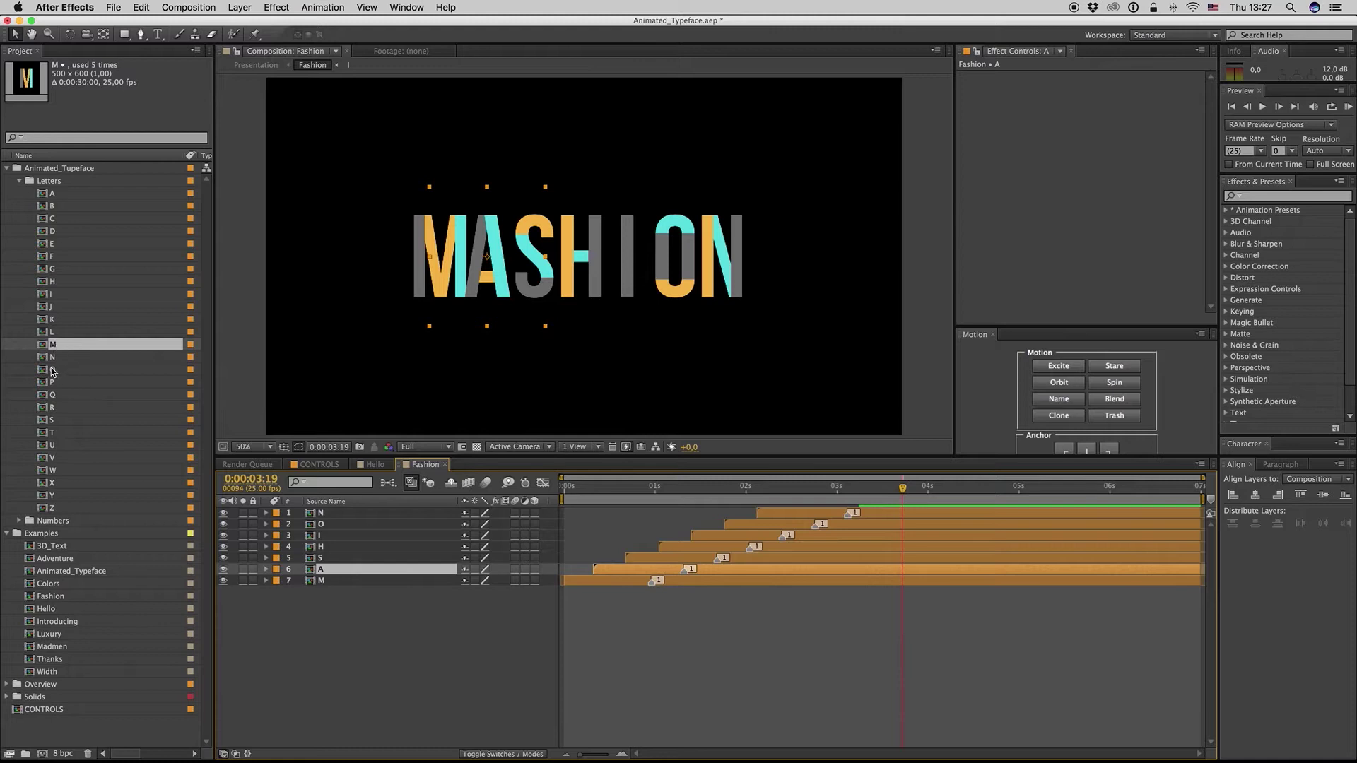
pyautogui.moveTo(57, 369); pyautogui.dragTo(372, 603)
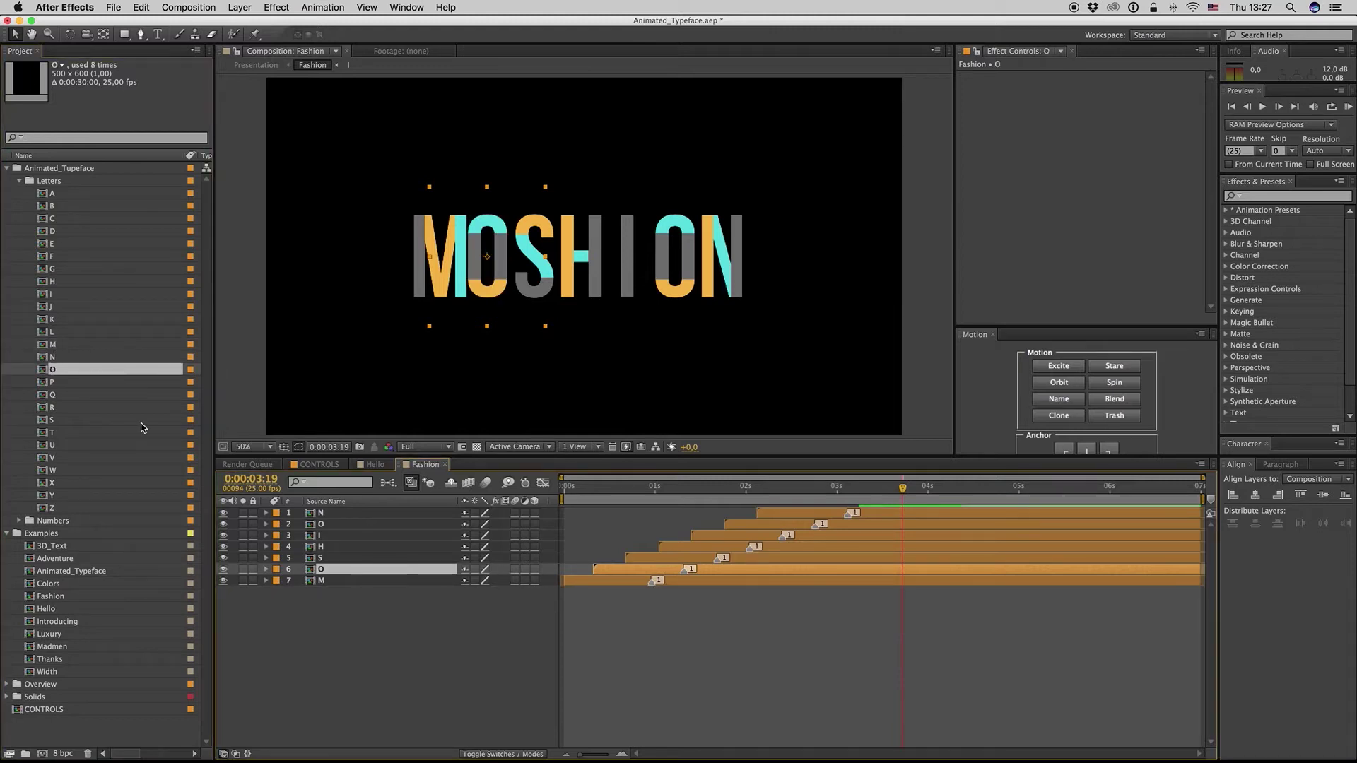
pyautogui.click(319, 558)
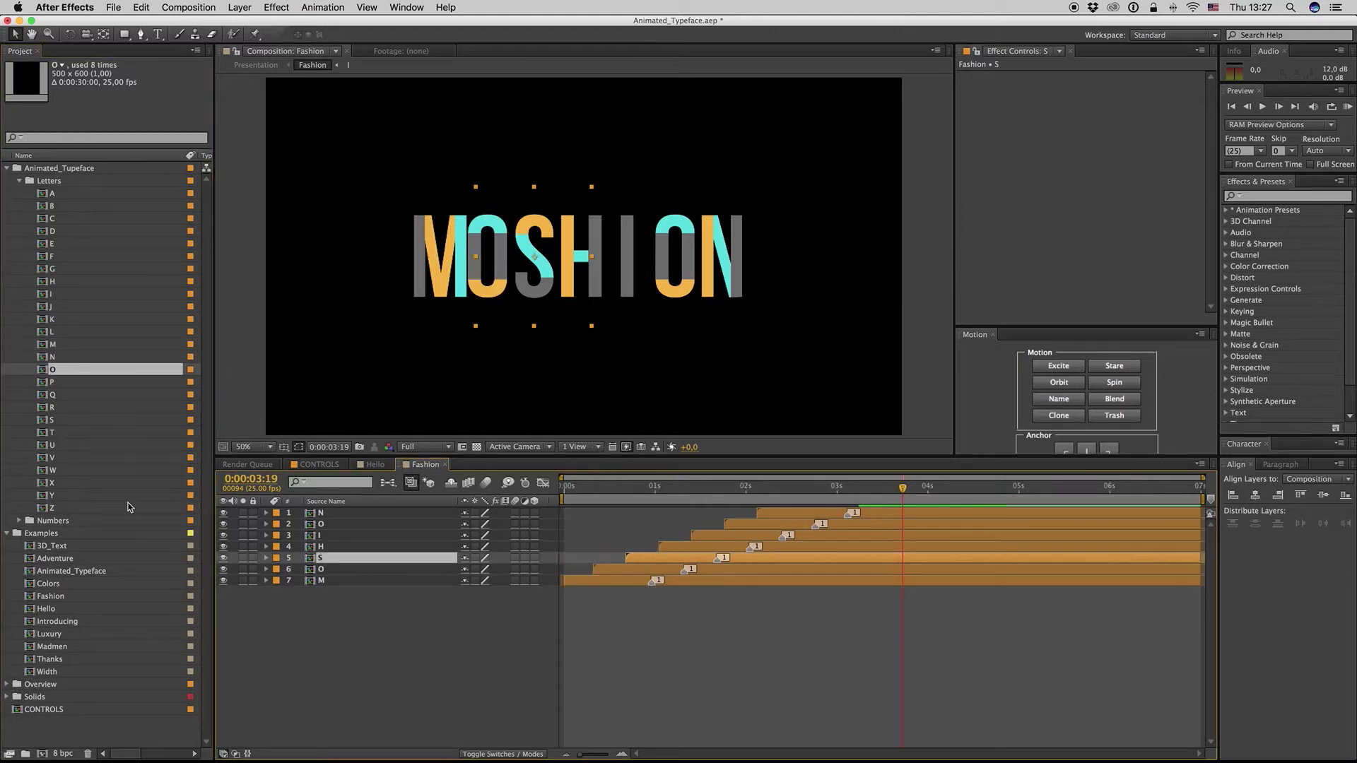
pyautogui.click(46, 458)
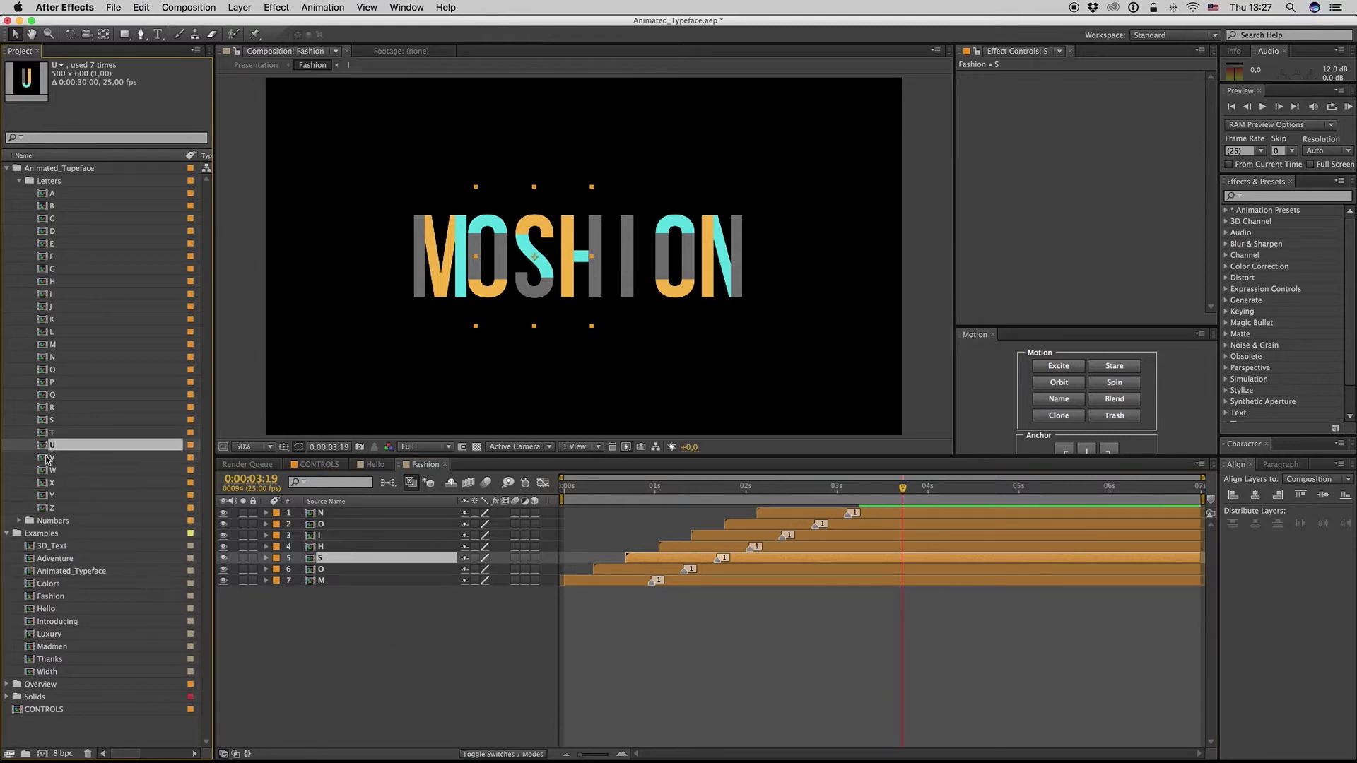
pyautogui.moveTo(44, 457); pyautogui.dragTo(320, 557)
# - Swap H, I and the second O for I, E and S, and delete layer N
pyautogui.click(319, 546)
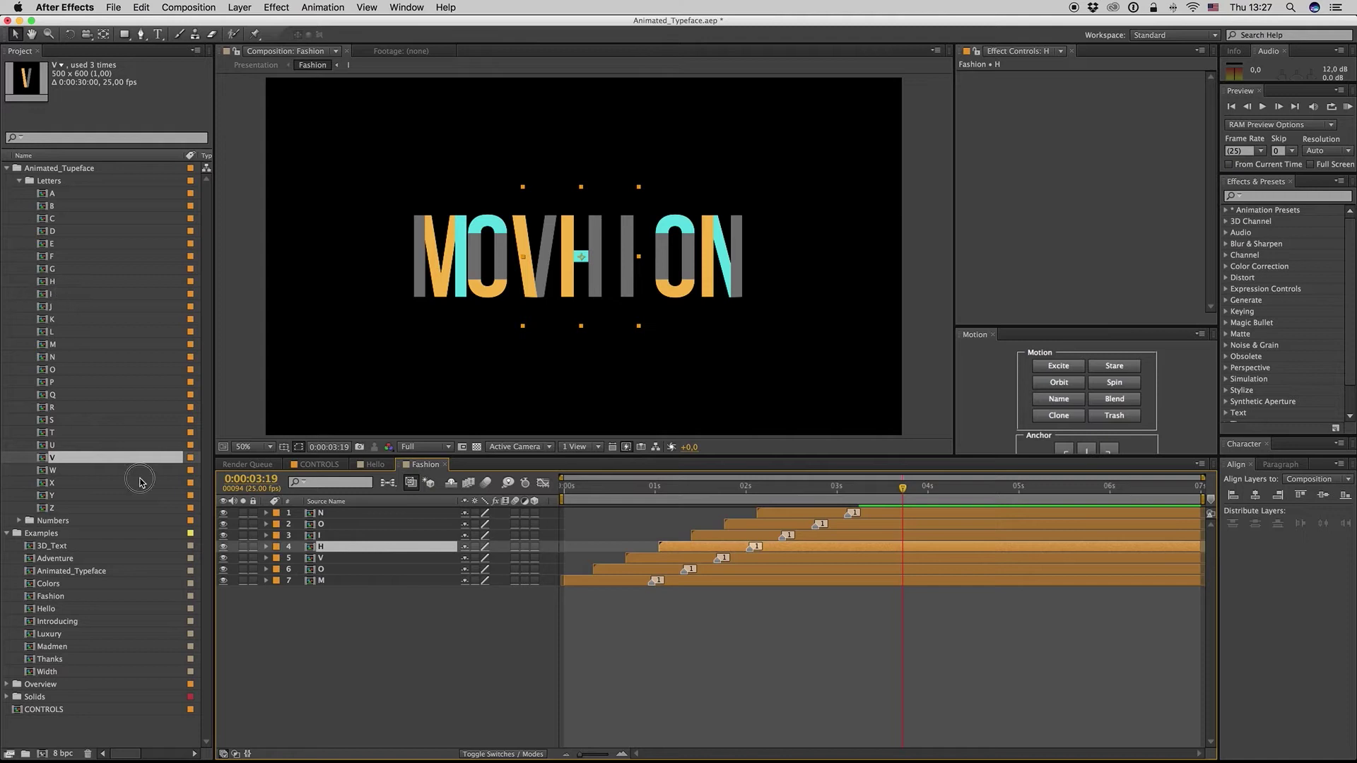
pyautogui.moveTo(48, 294); pyautogui.dragTo(315, 544)
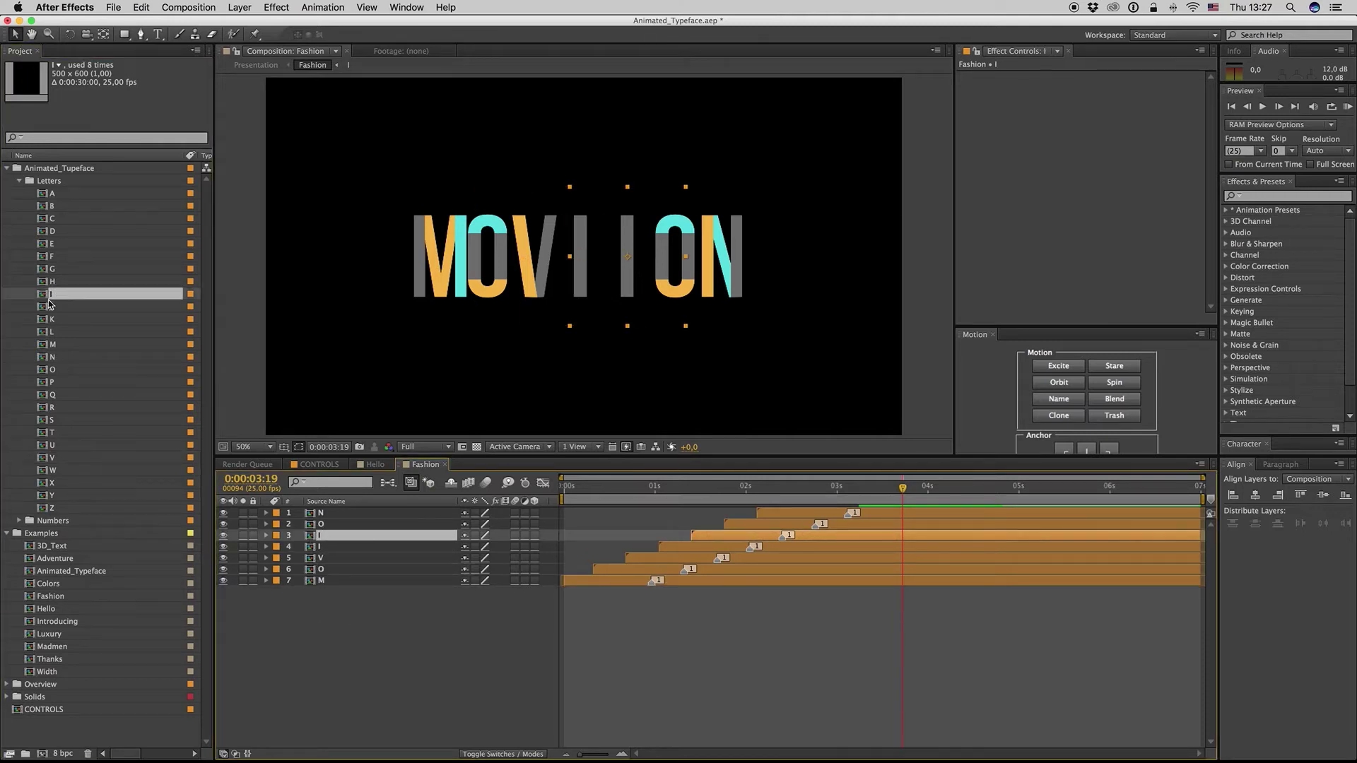
pyautogui.moveTo(44, 243); pyautogui.dragTo(318, 534)
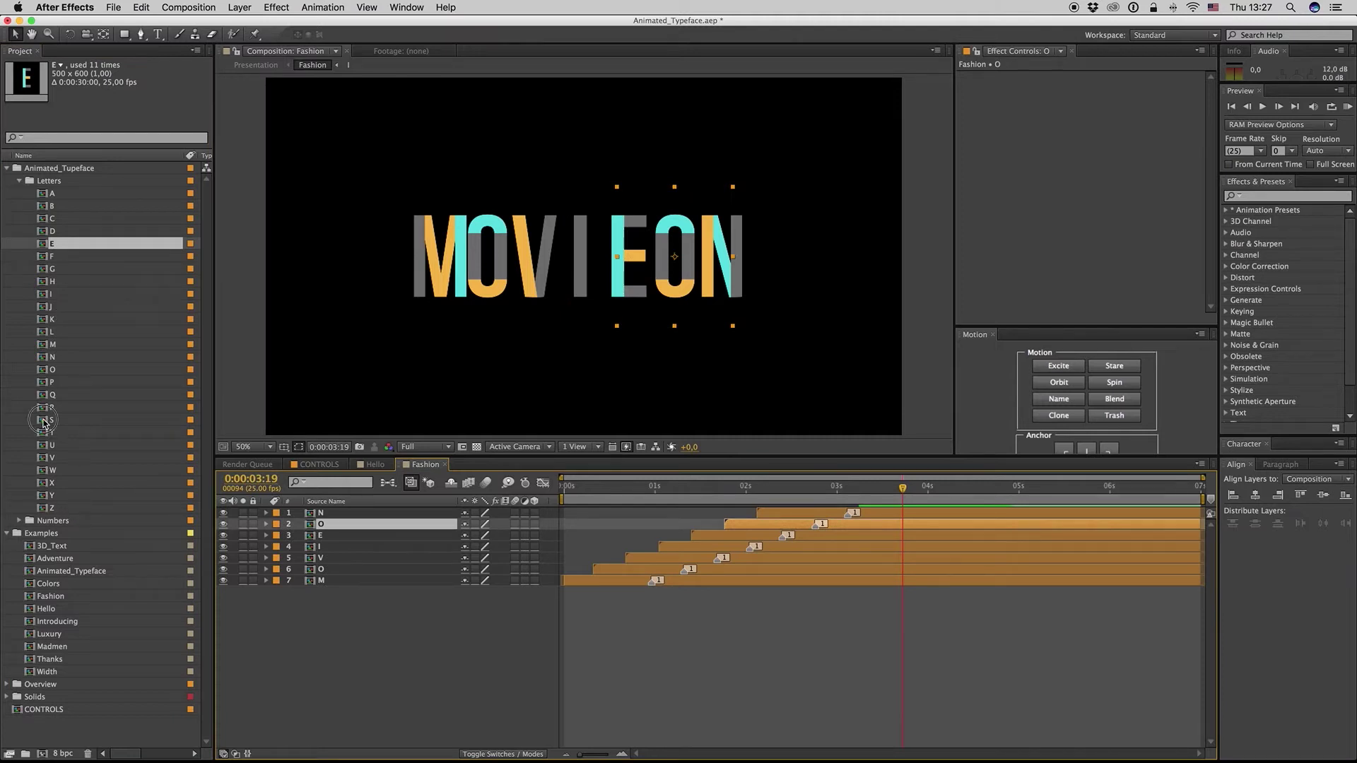
pyautogui.moveTo(41, 422); pyautogui.dragTo(328, 523)
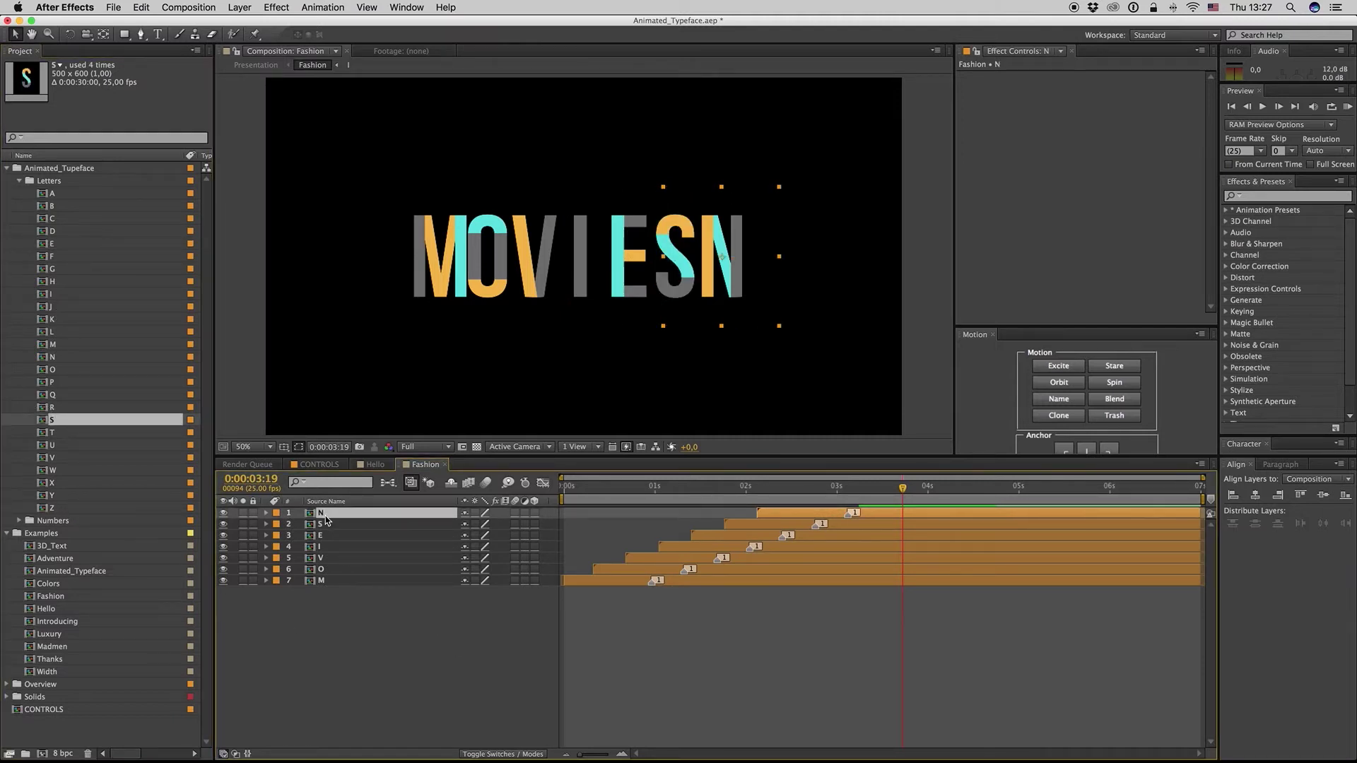
pyautogui.press('Delete')
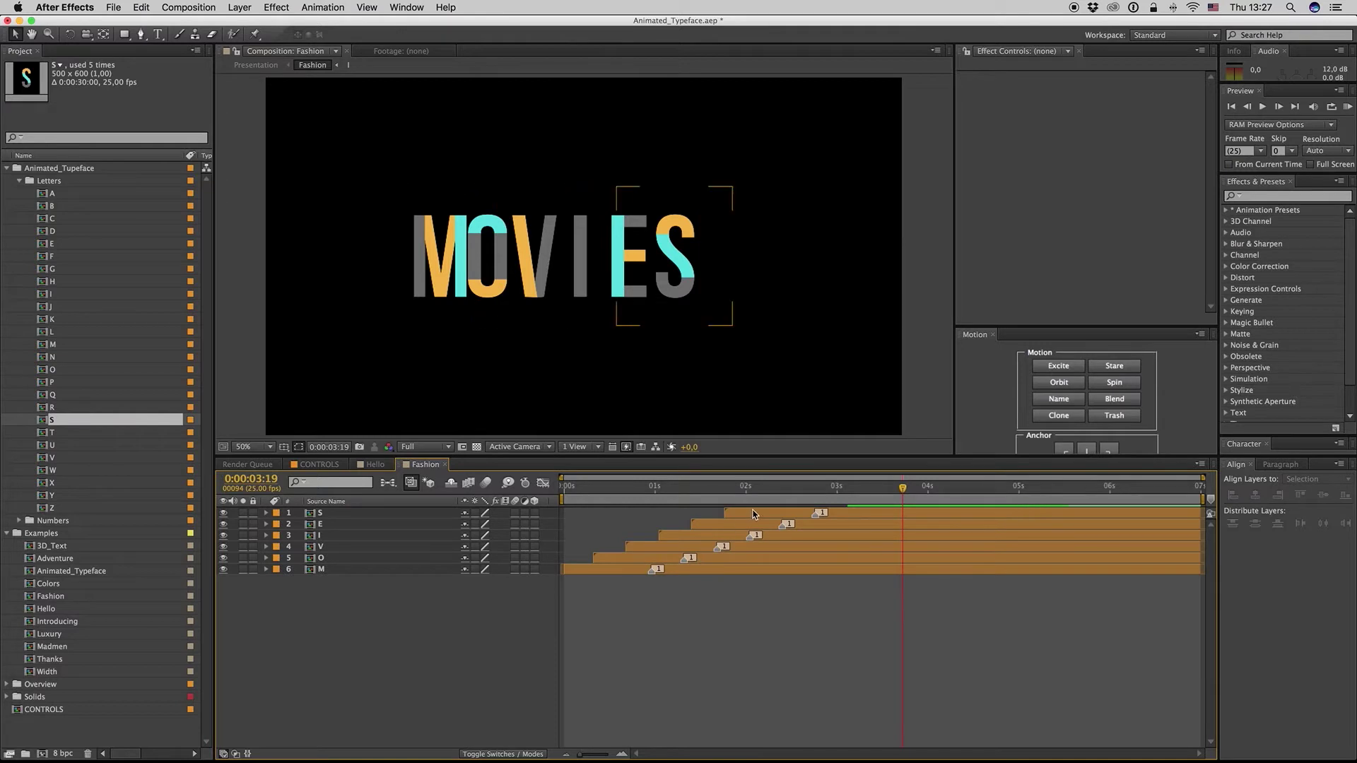
pyautogui.hotkey('ctrl', 'Down')
pyautogui.click(742, 570)
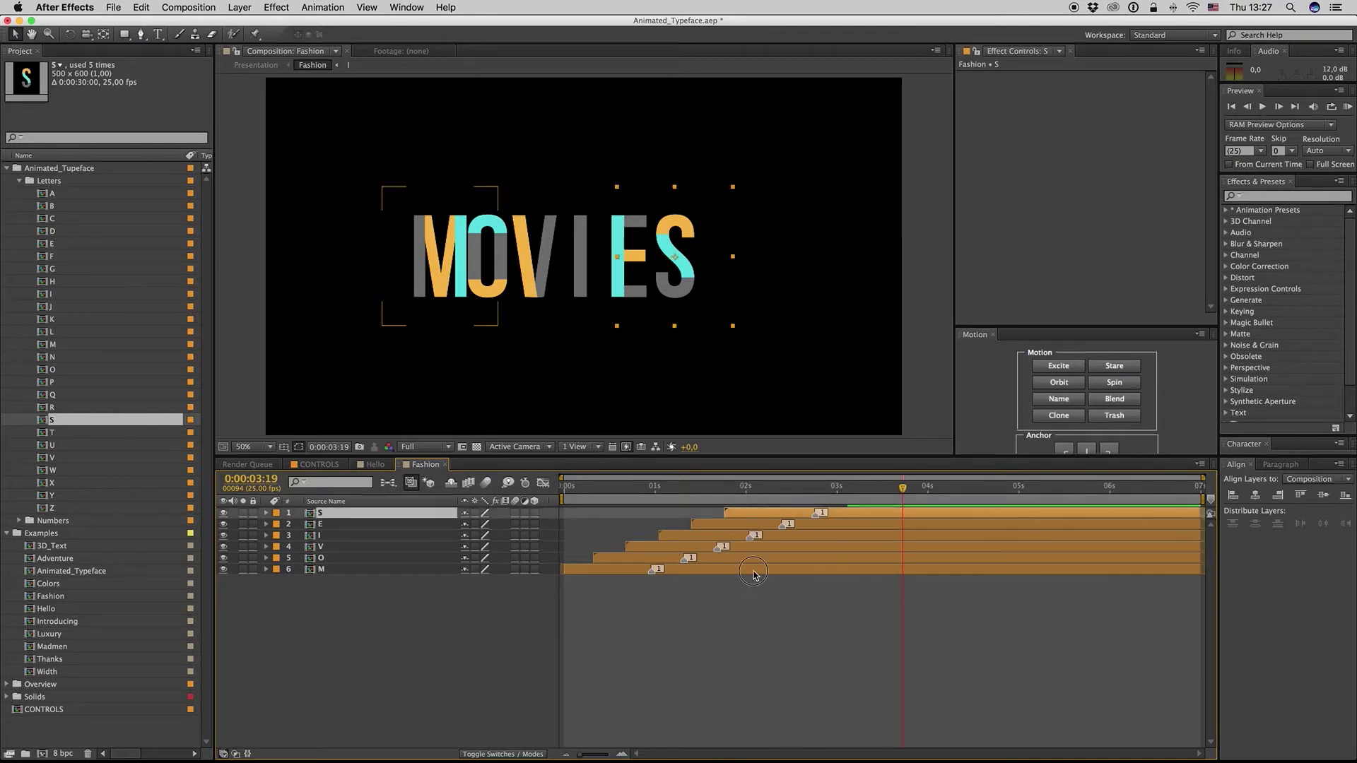
pyautogui.click(299, 447)
# - Move M left and S right, then distribute all six letters' horizontal centers
pyautogui.click(306, 454)
pyautogui.moveTo(456, 277); pyautogui.dragTo(435, 278)
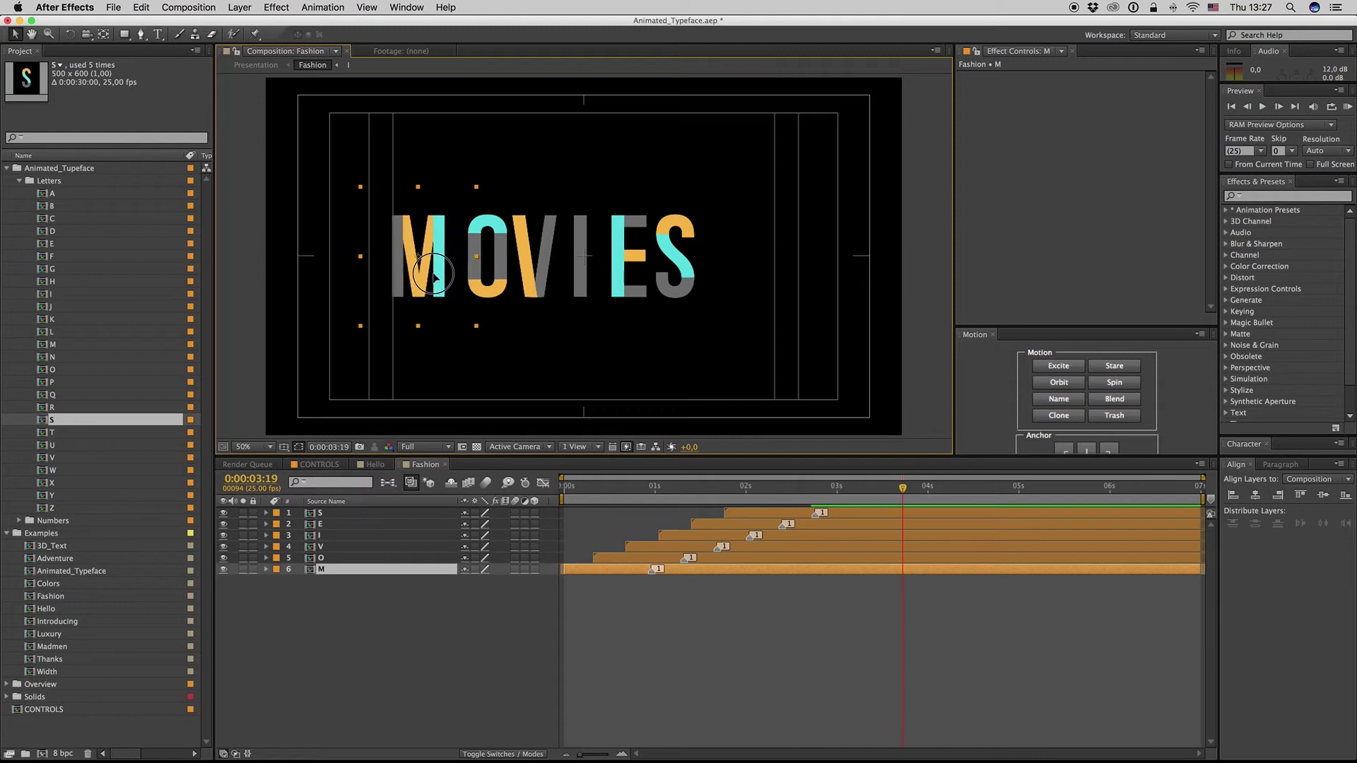
pyautogui.click(675, 261)
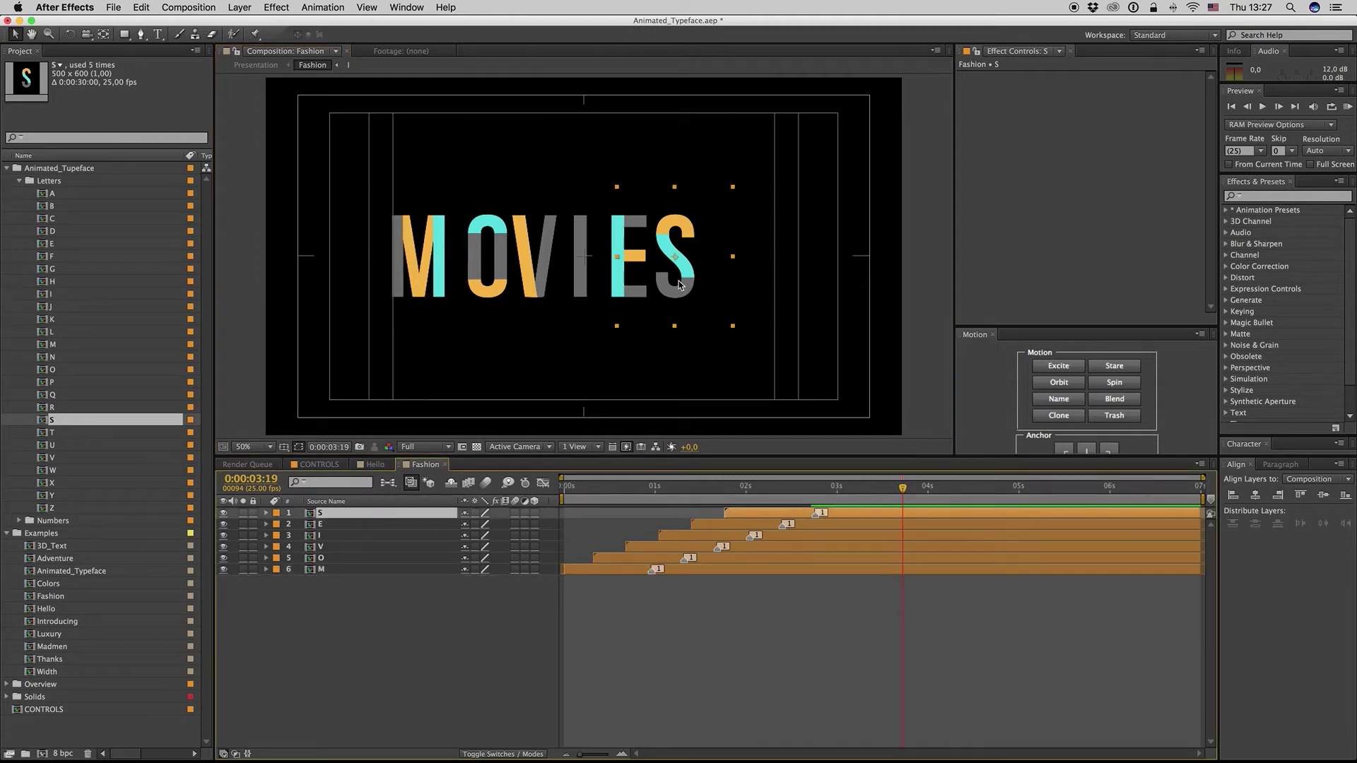
pyautogui.moveTo(677, 282); pyautogui.dragTo(756, 281)
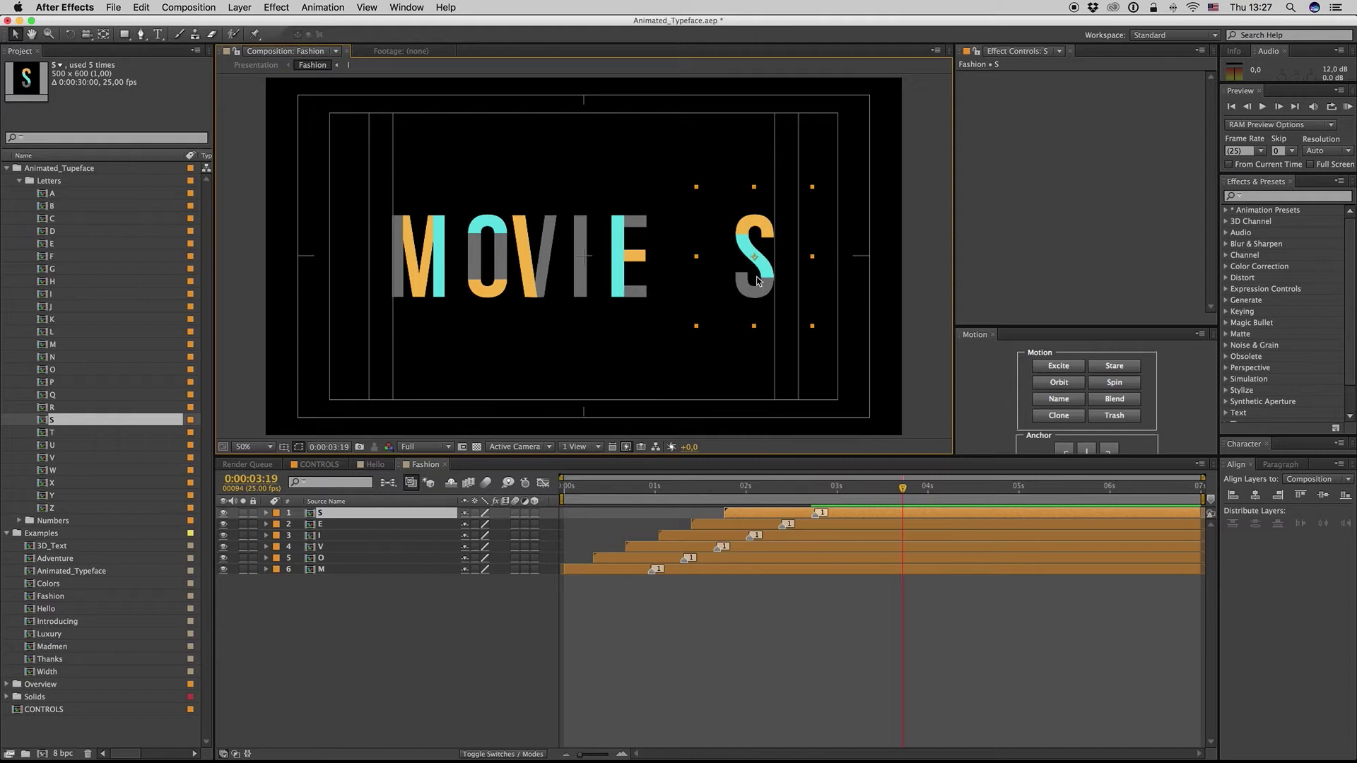
pyautogui.moveTo(835, 579); pyautogui.dragTo(842, 513)
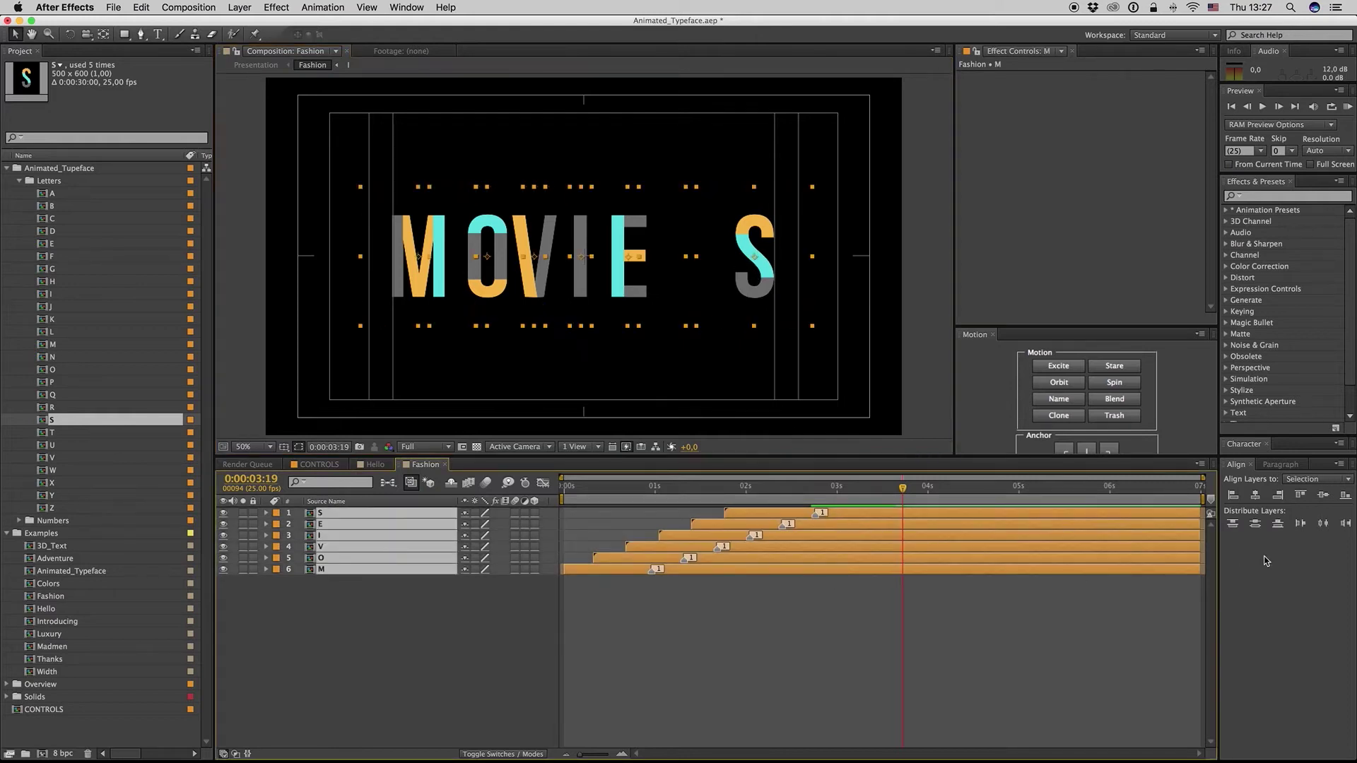
pyautogui.click(1324, 524)
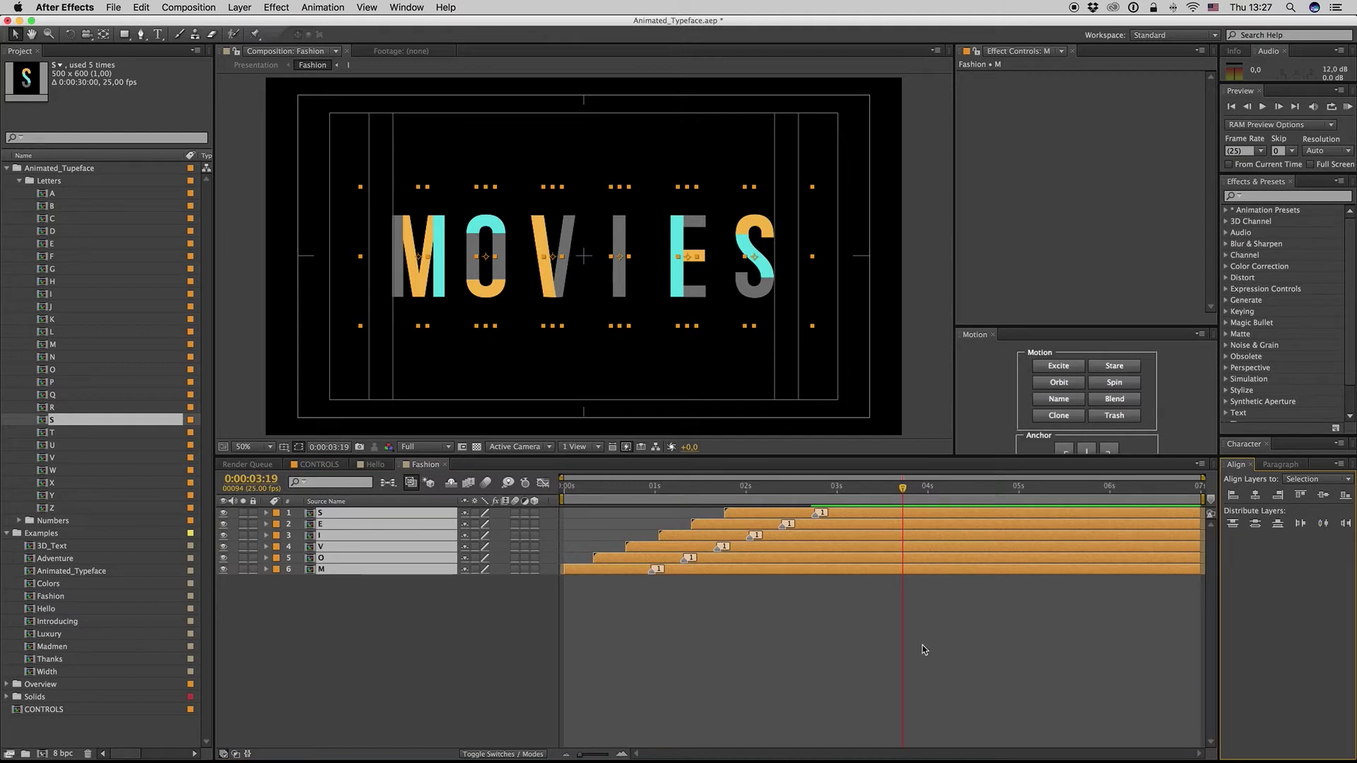
# - Move M and S inward, then redistribute all letters by horizontal centers
pyautogui.click(841, 593)
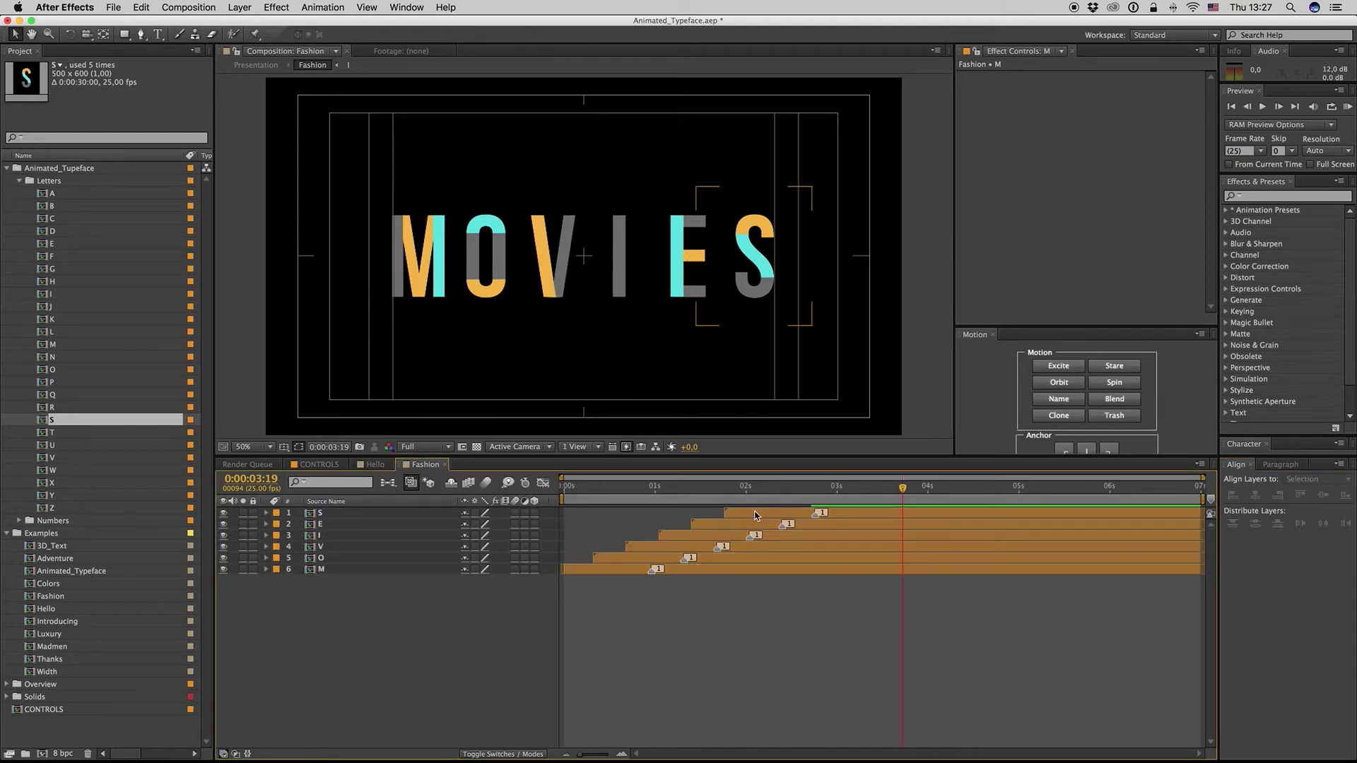
pyautogui.click(742, 569)
pyautogui.moveTo(436, 278); pyautogui.dragTo(497, 278)
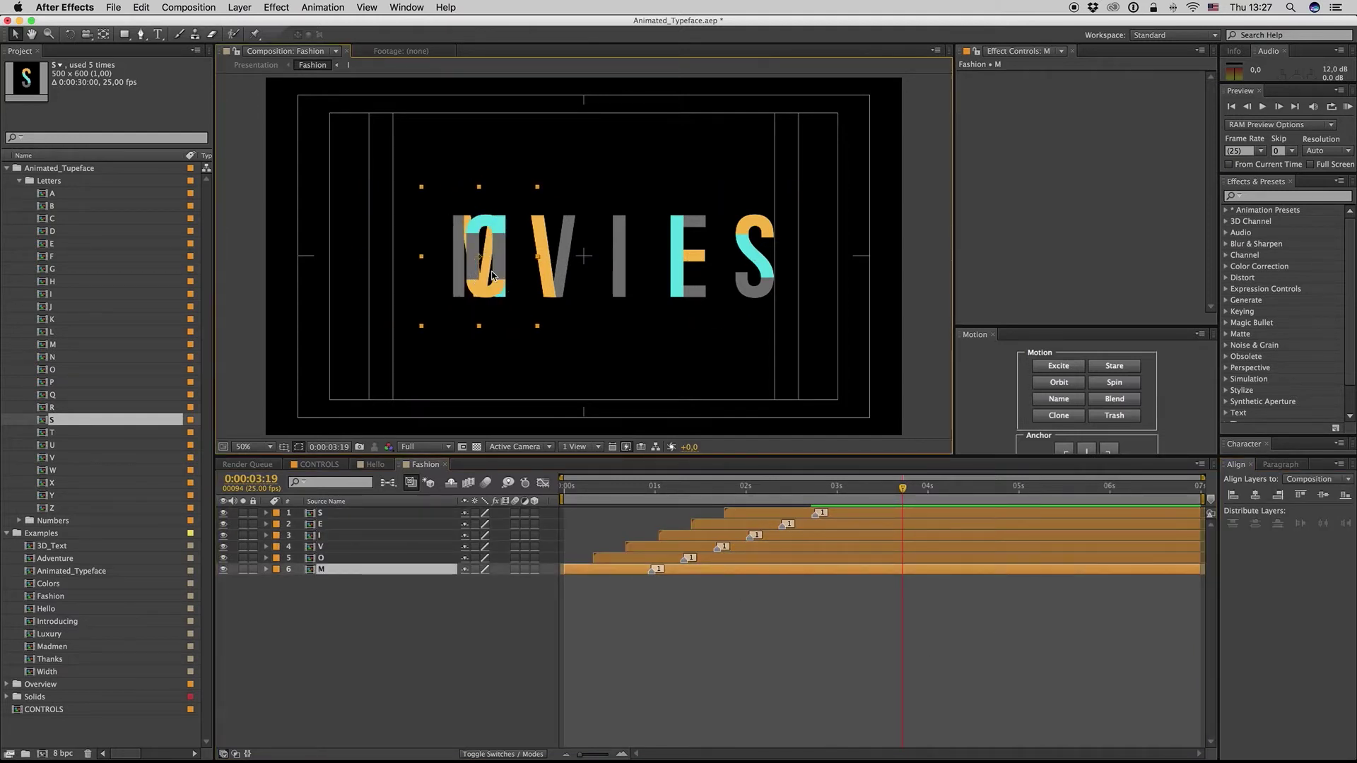
pyautogui.click(322, 558)
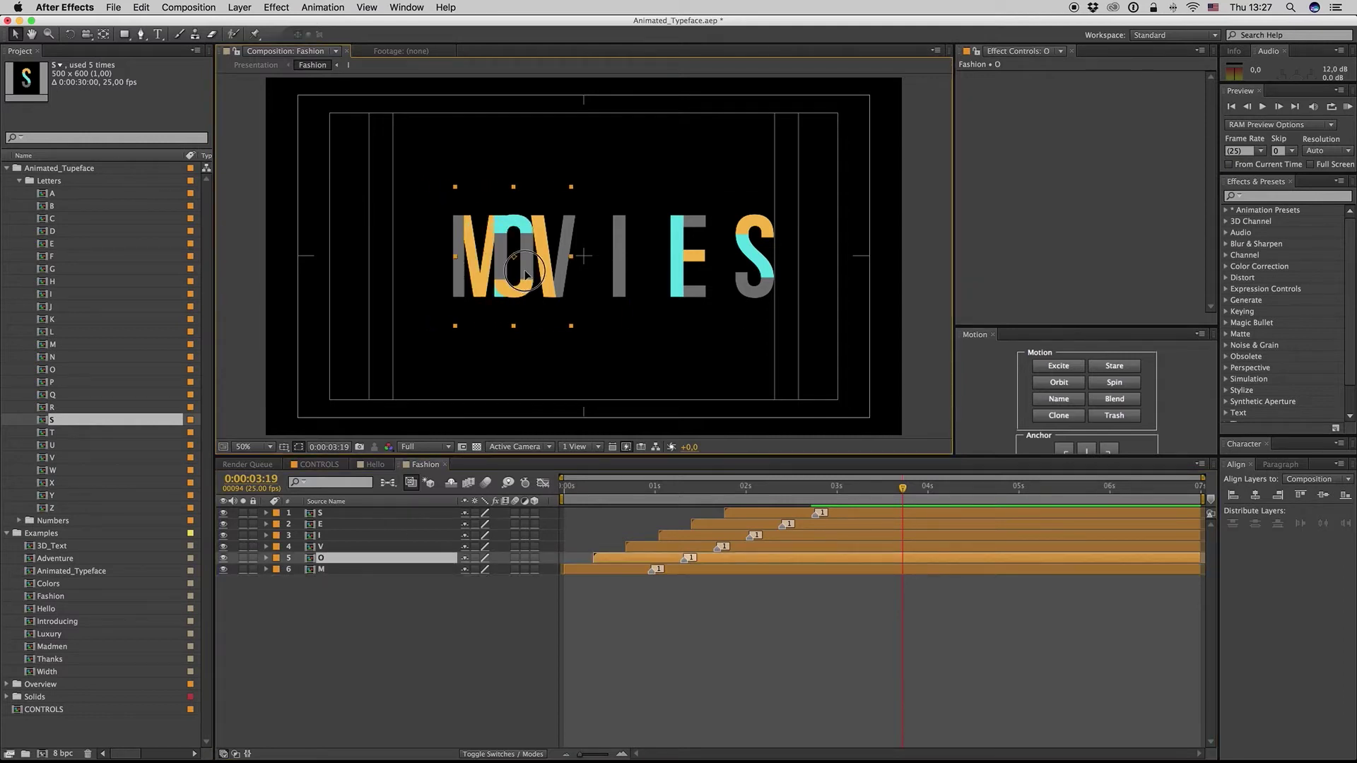
pyautogui.click(321, 512)
pyautogui.moveTo(763, 278); pyautogui.dragTo(704, 278)
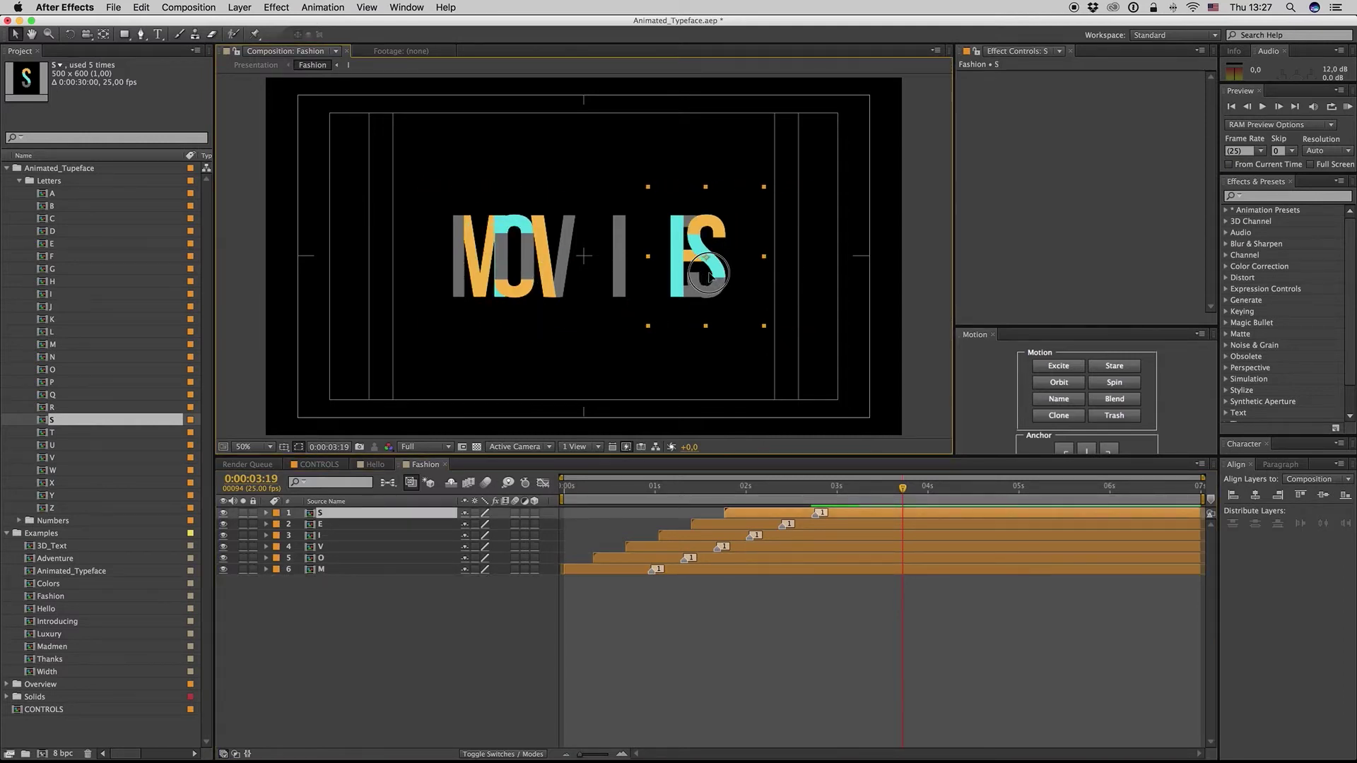
pyautogui.click(458, 269)
pyautogui.hotkey('ctrl', 'a')
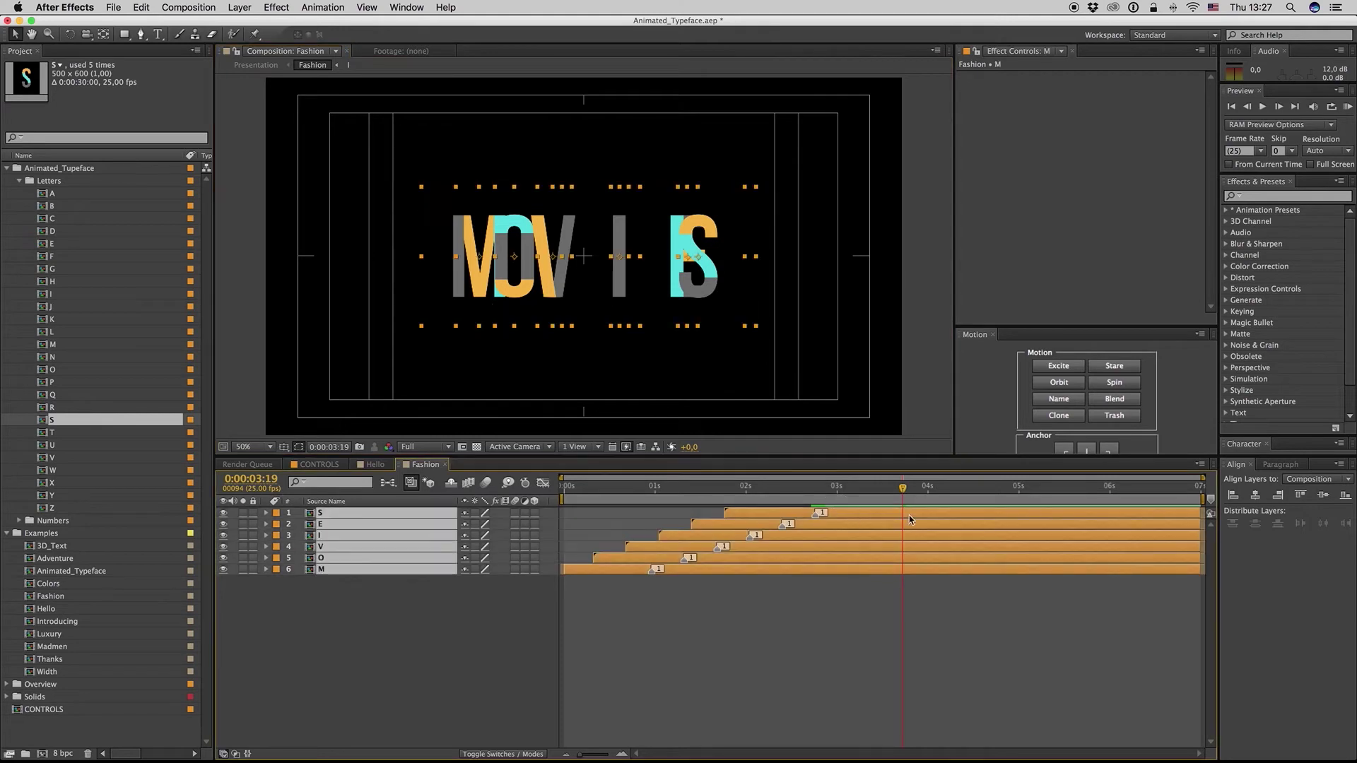
pyautogui.click(1323, 523)
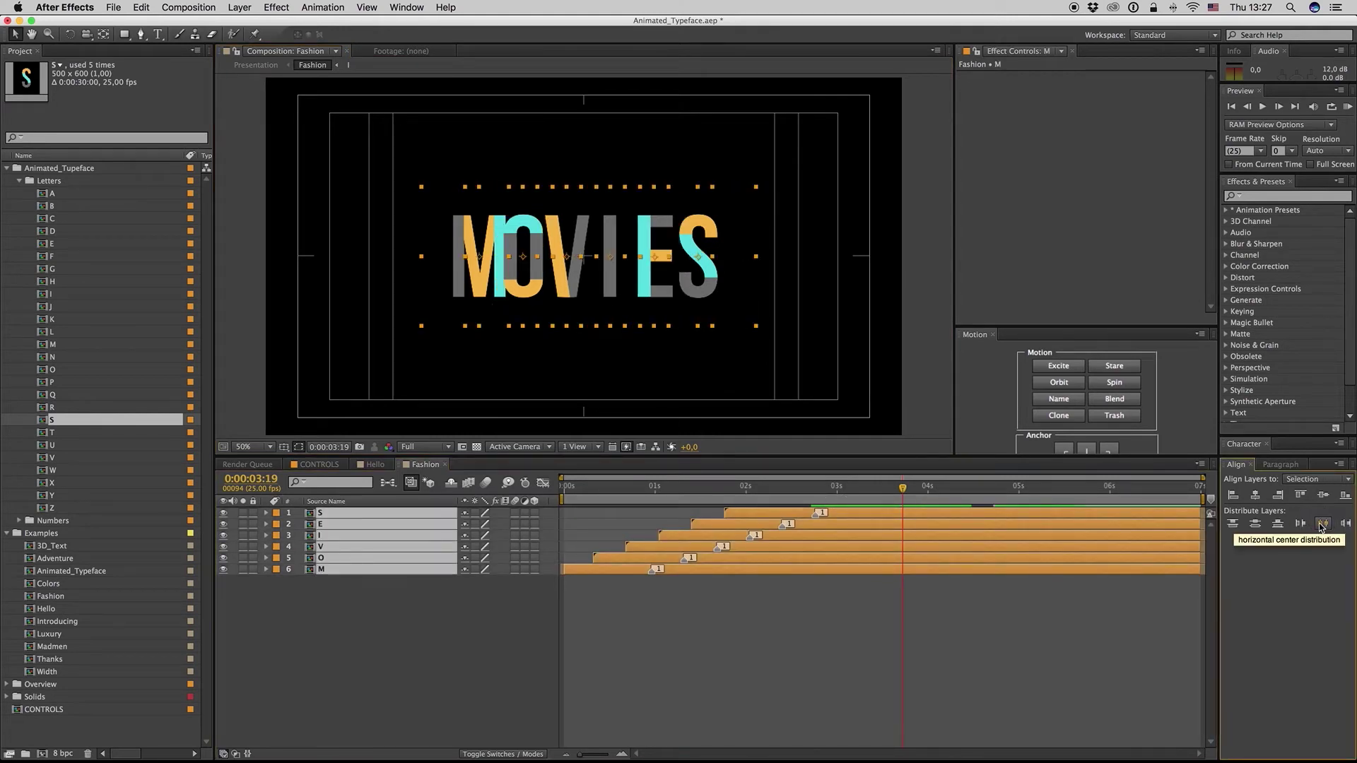
# - Try Align Horizontal Center on all letters, then undo it
pyautogui.click(709, 570)
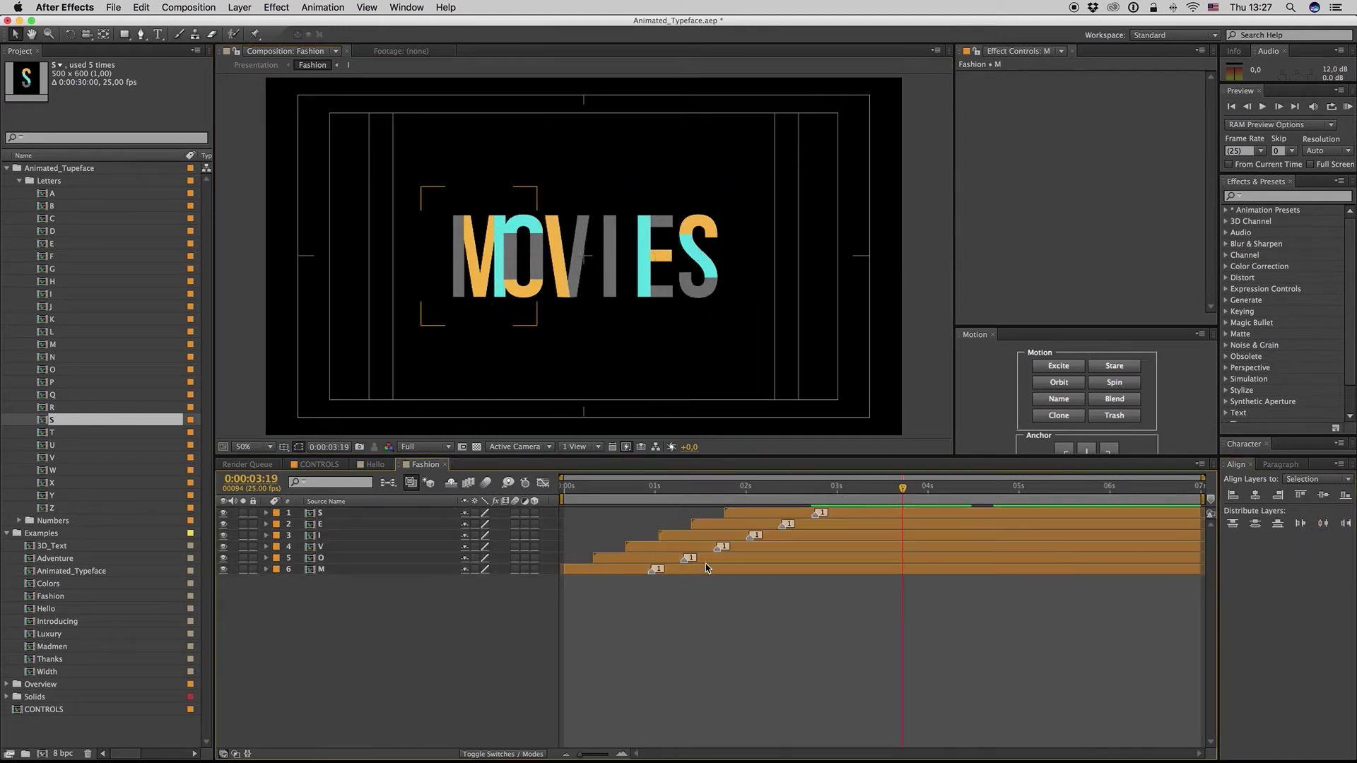
pyautogui.keyDown('shift'); pyautogui.click(758, 512); pyautogui.keyUp('shift')
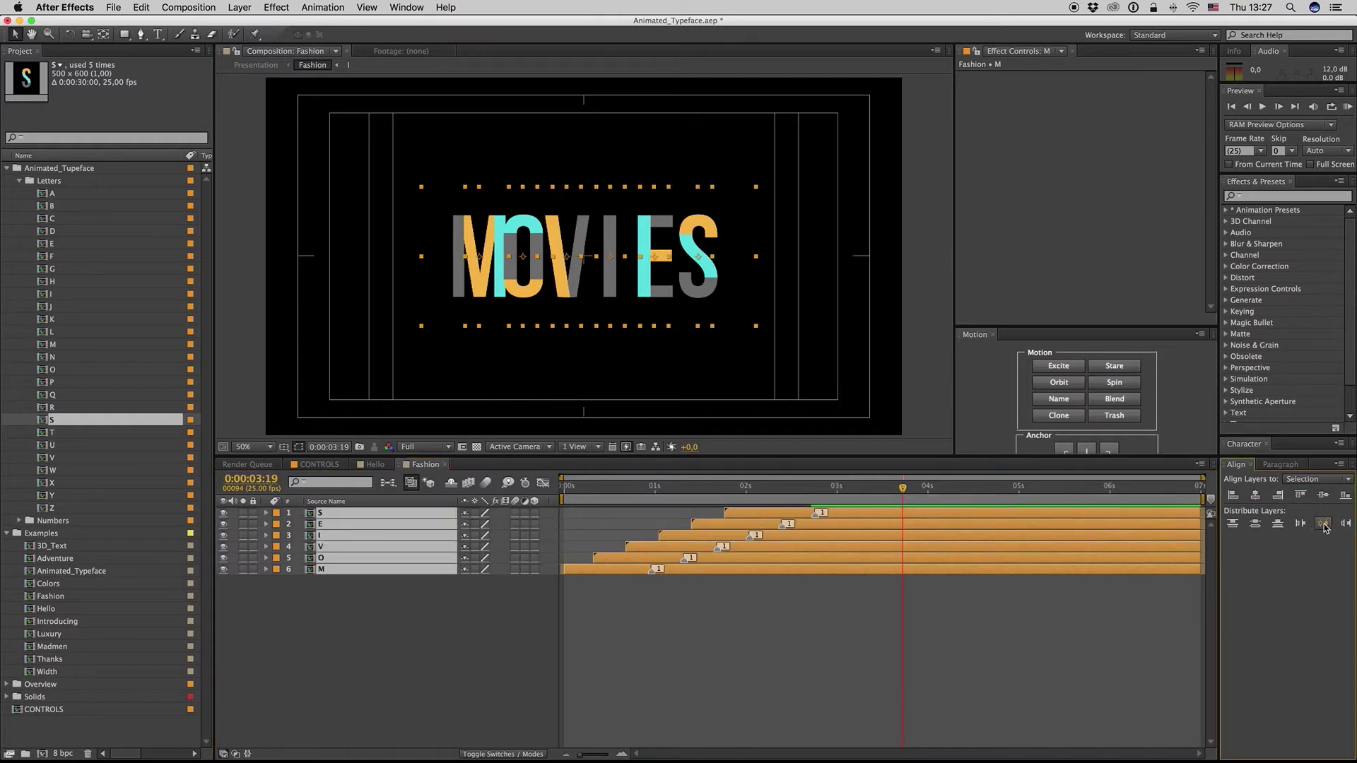
pyautogui.click(735, 569)
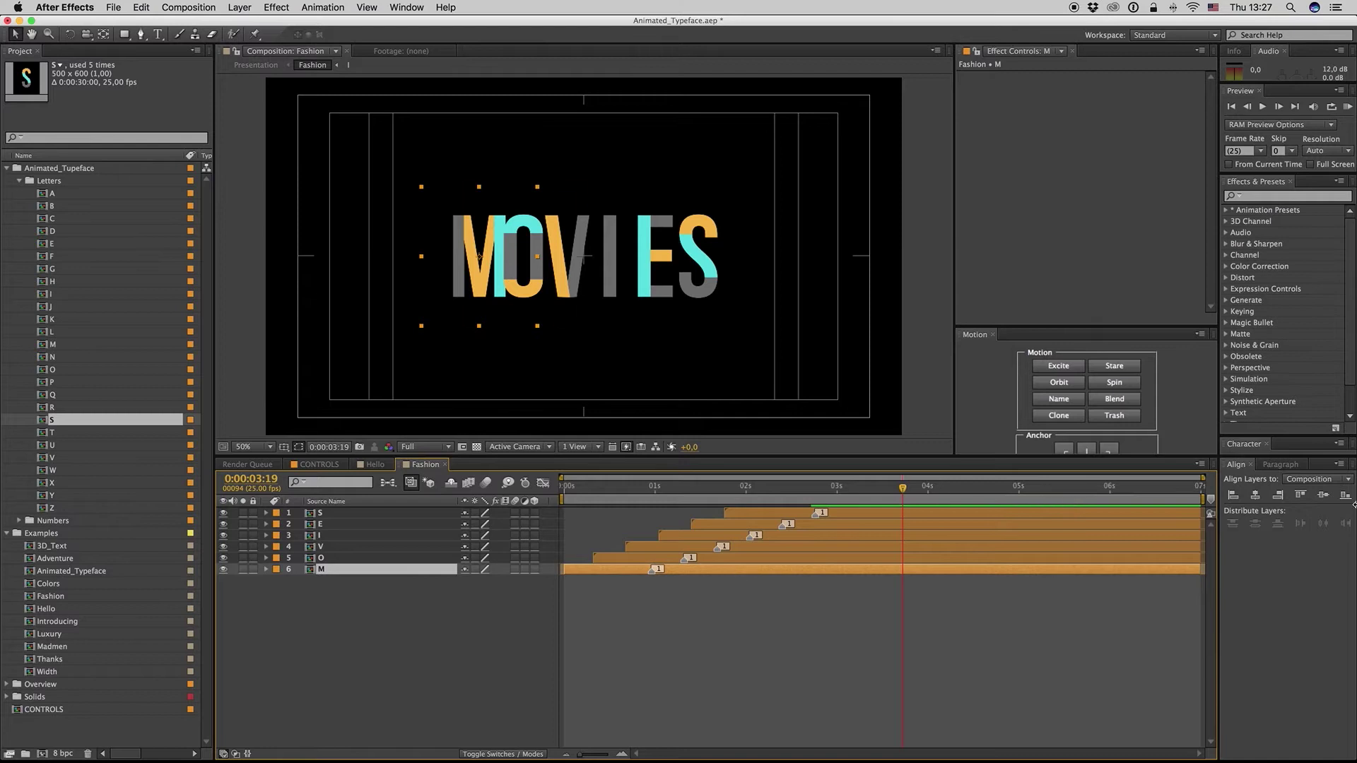
pyautogui.keyDown('shift'); pyautogui.click(911, 513); pyautogui.keyUp('shift')
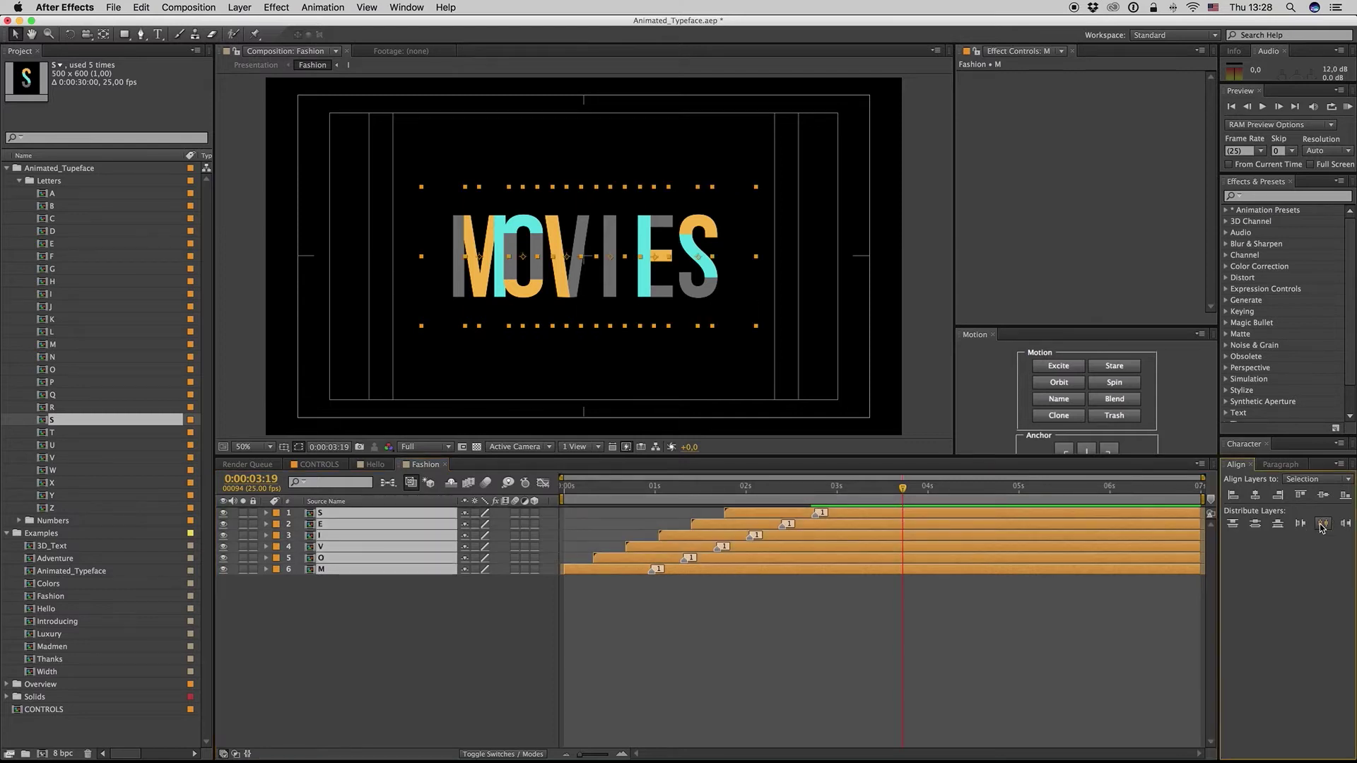
pyautogui.click(1257, 497)
pyautogui.hotkey('ctrl', 'z')
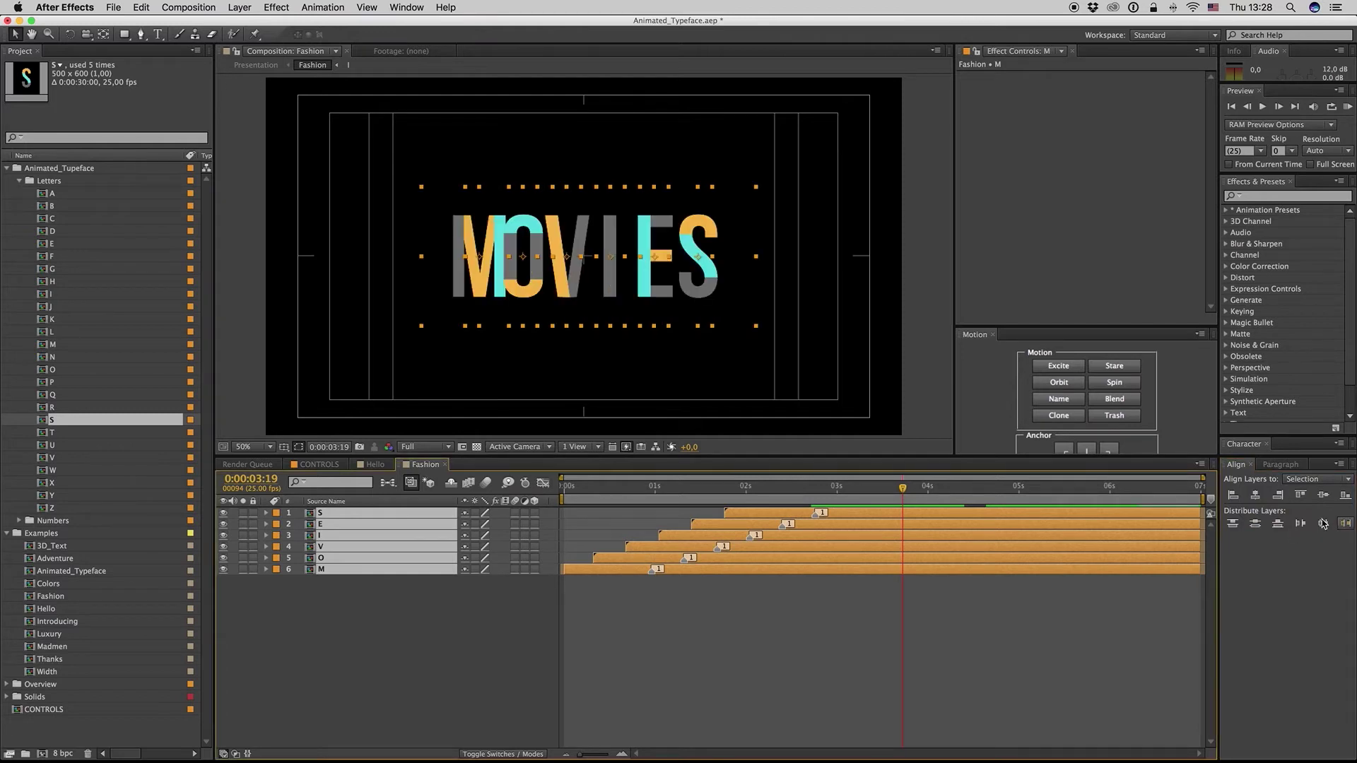
pyautogui.click(642, 608)
pyautogui.click(332, 569)
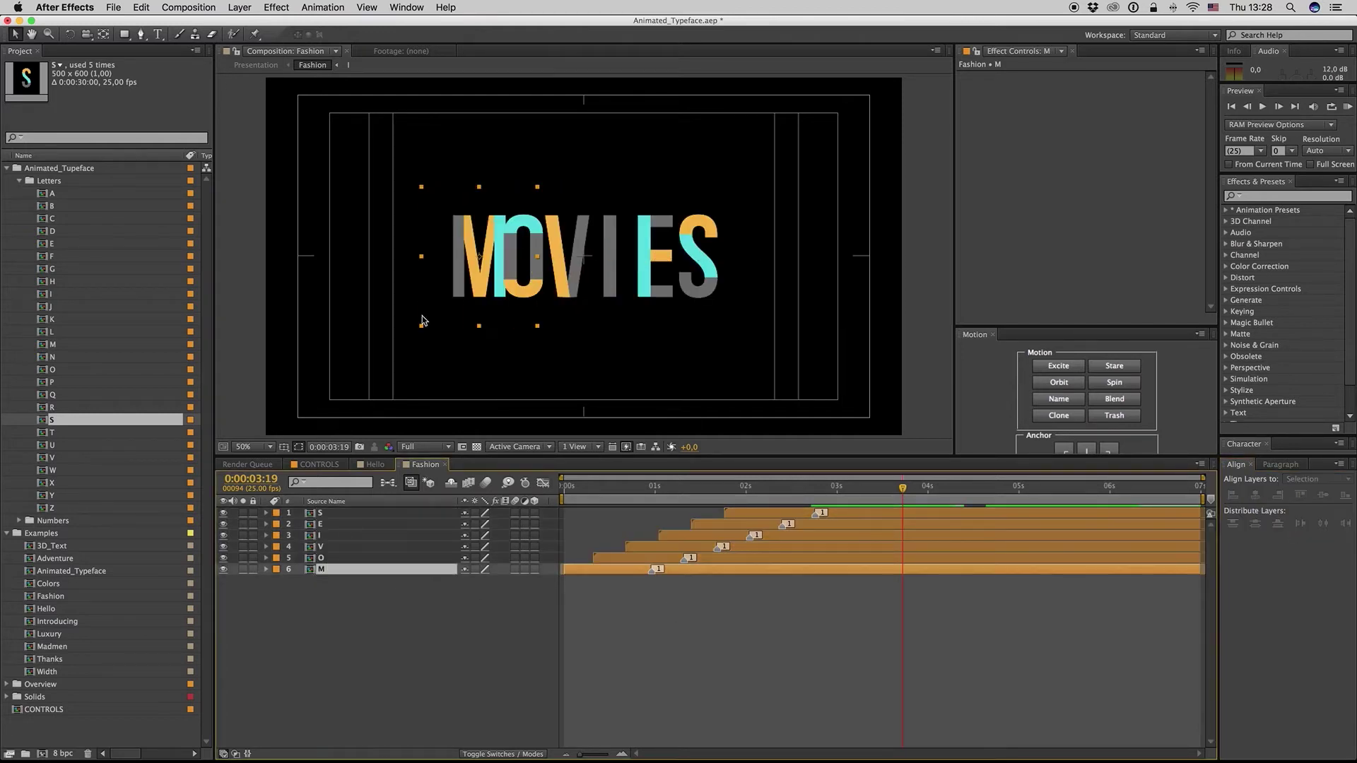
# - Nudge the M and E letters slightly left in the comp viewer
pyautogui.moveTo(490, 271); pyautogui.dragTo(480, 270)
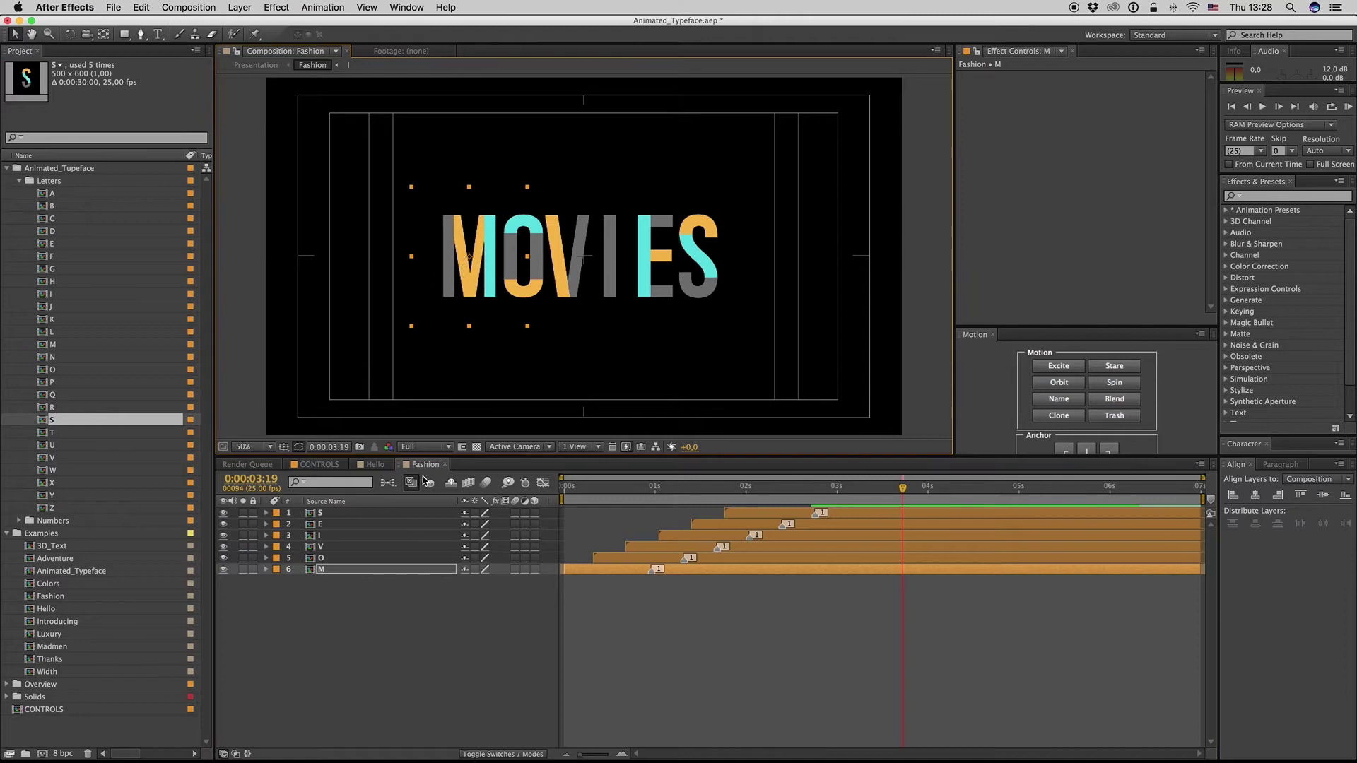
pyautogui.click(405, 522)
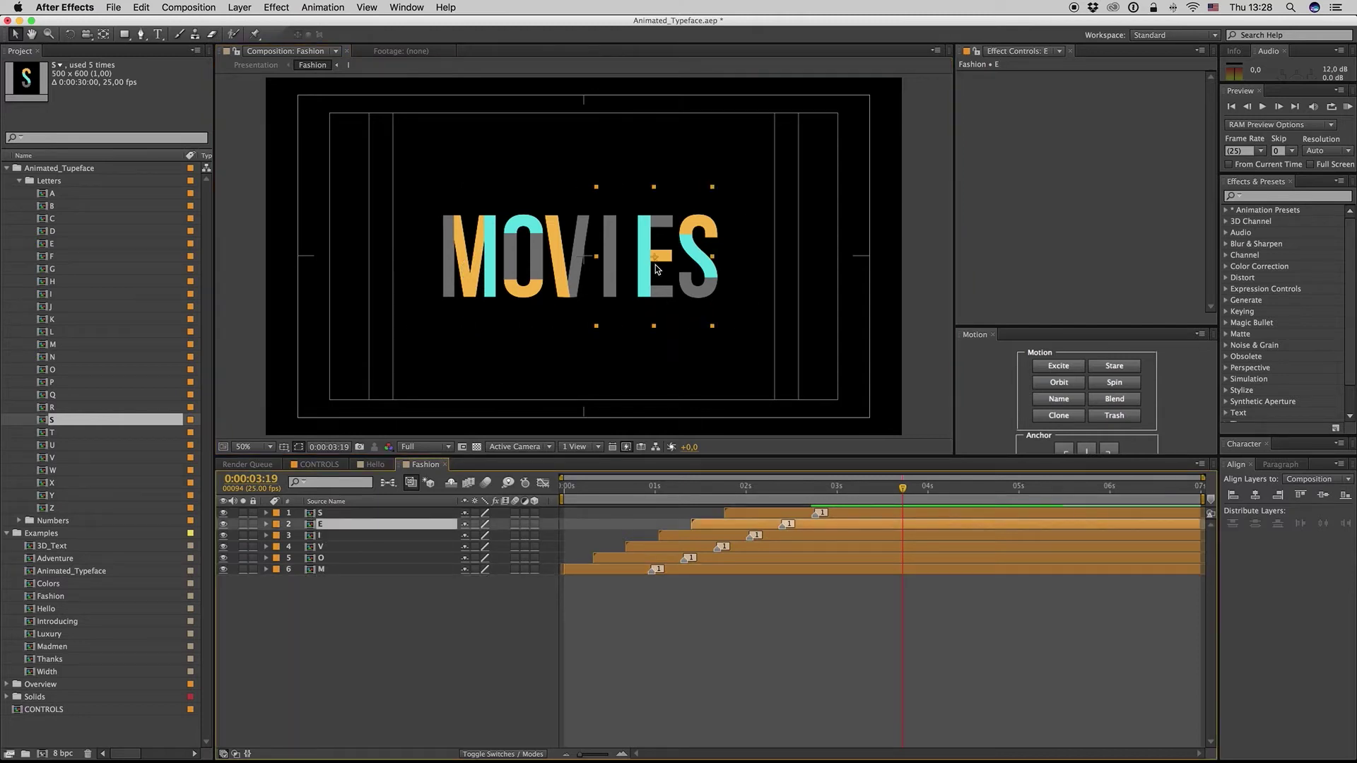
pyautogui.moveTo(655, 268); pyautogui.dragTo(650, 268)
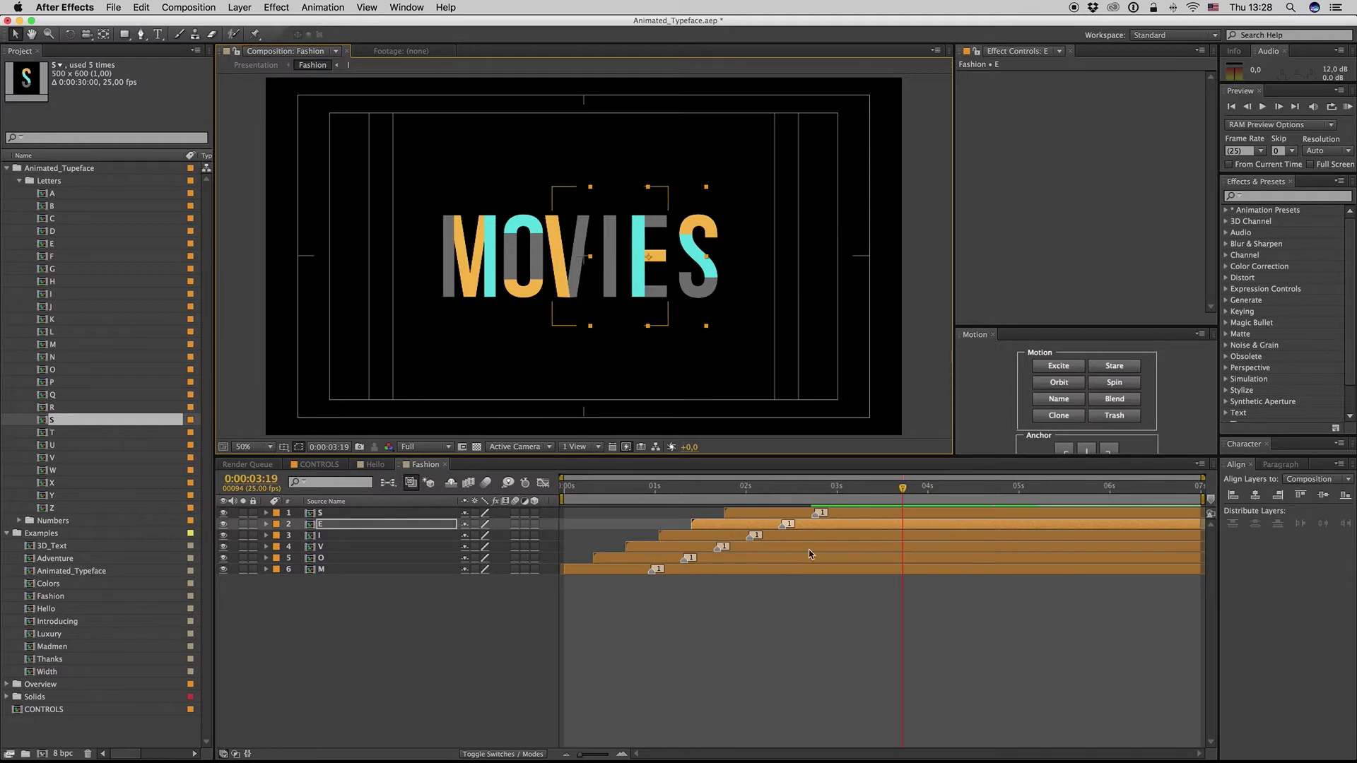
# - Play back the MOVIES letter animation from an early frame and step through it
pyautogui.click(620, 498)
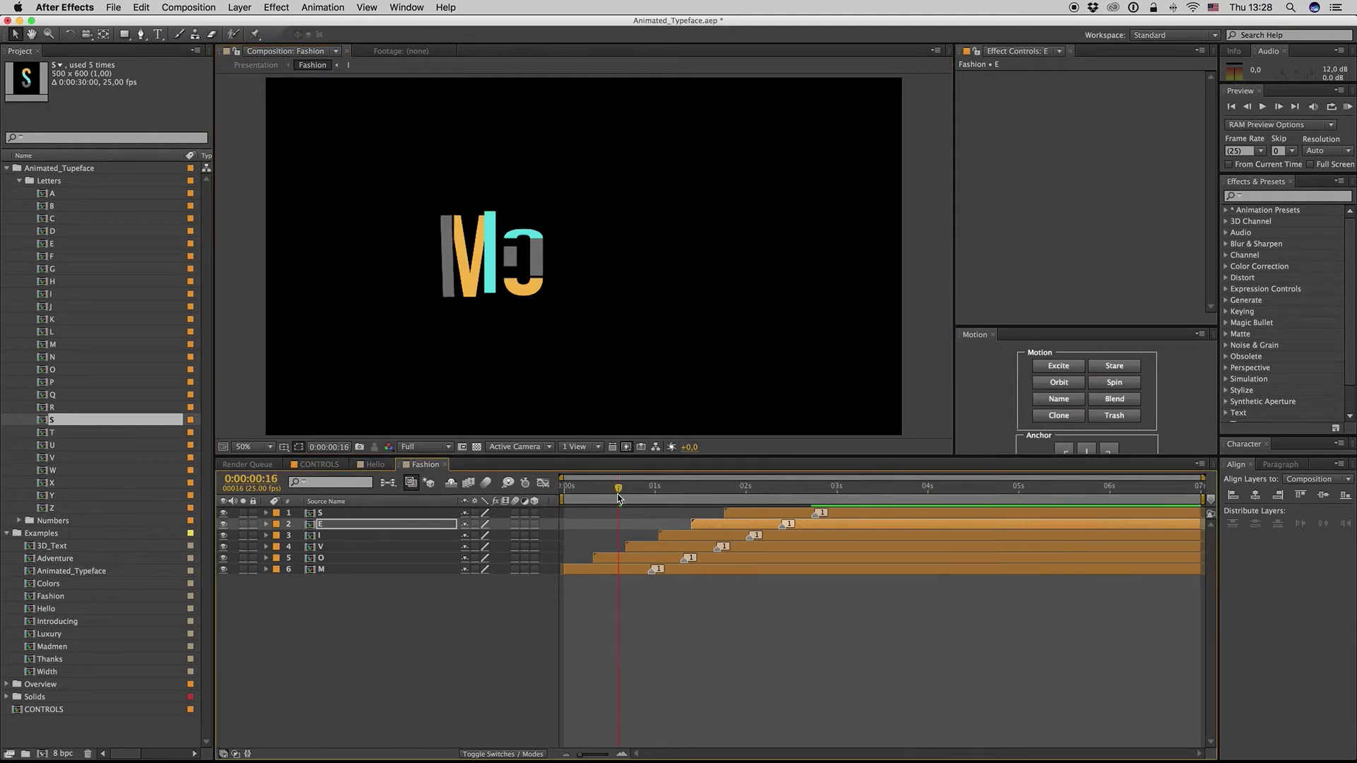
pyautogui.press('space')
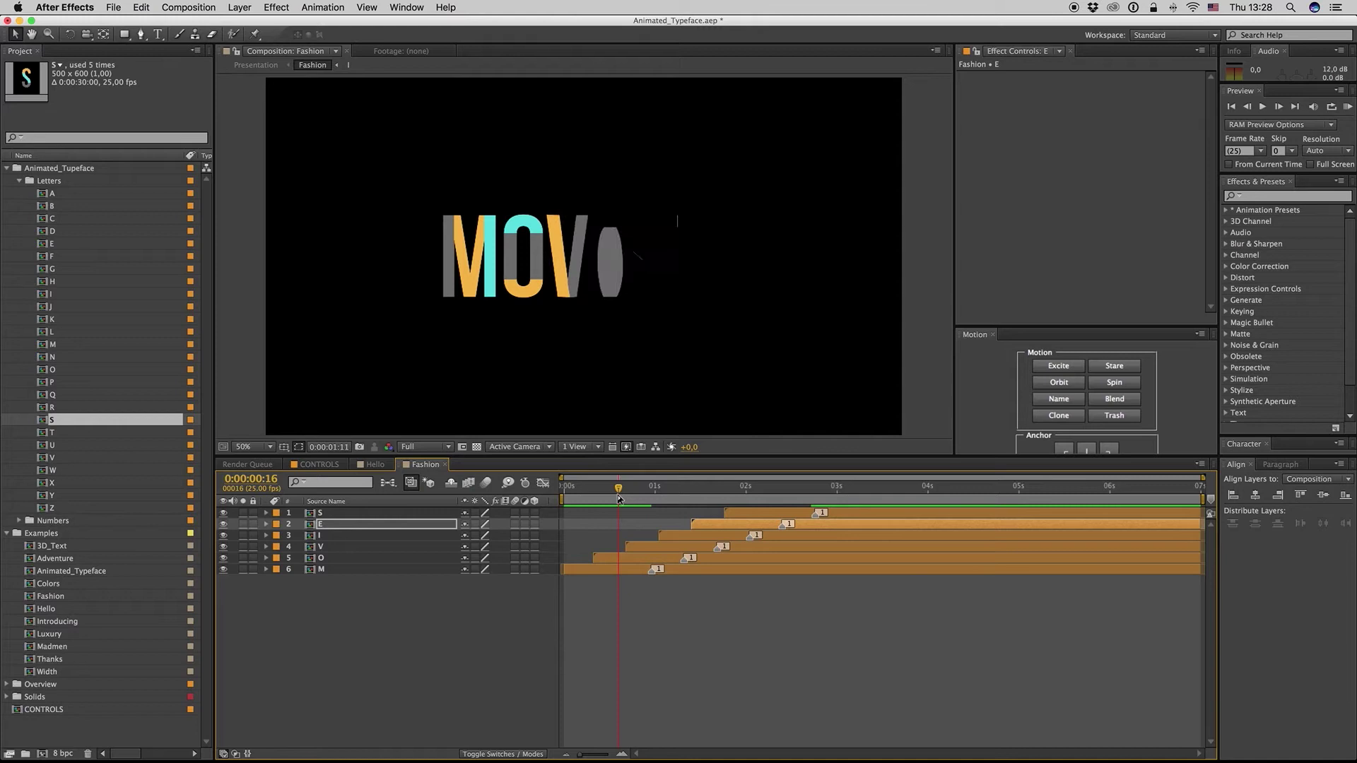
pyautogui.press('space')
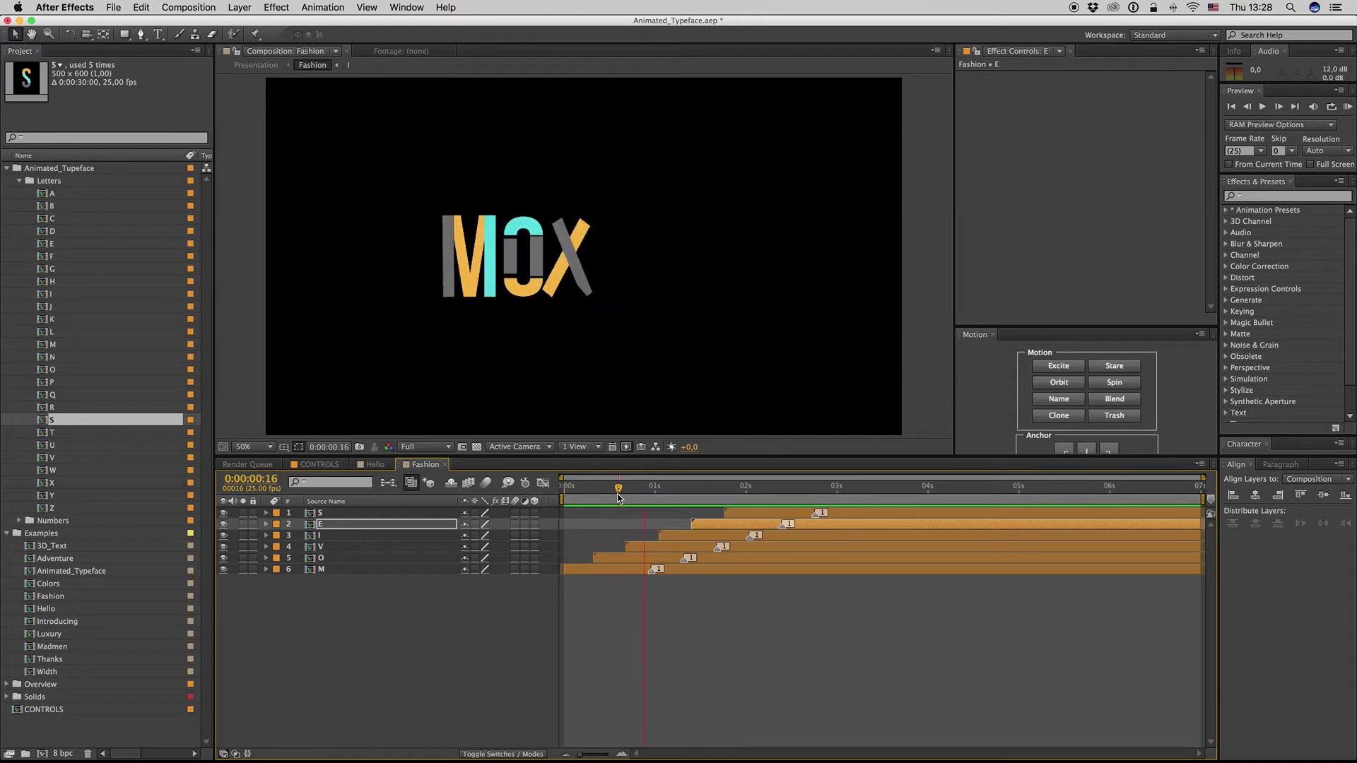
pyautogui.press("'")
pyautogui.click(694, 627)
pyautogui.click(590, 488)
pyautogui.moveTo(590, 487); pyautogui.dragTo(593, 487)
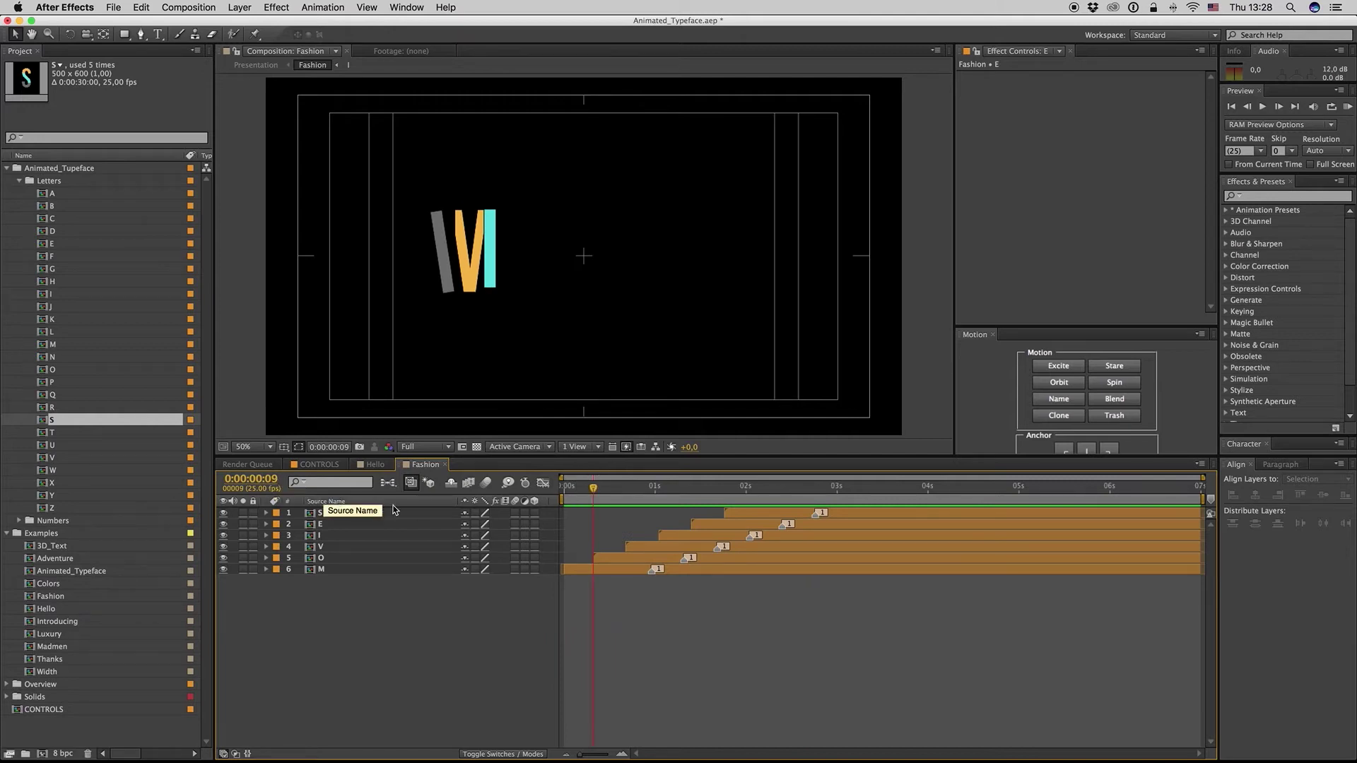
# - Zoom the timeline to frames and delay the M layer by about two frames
pyautogui.press('=')
pyautogui.press('Home')
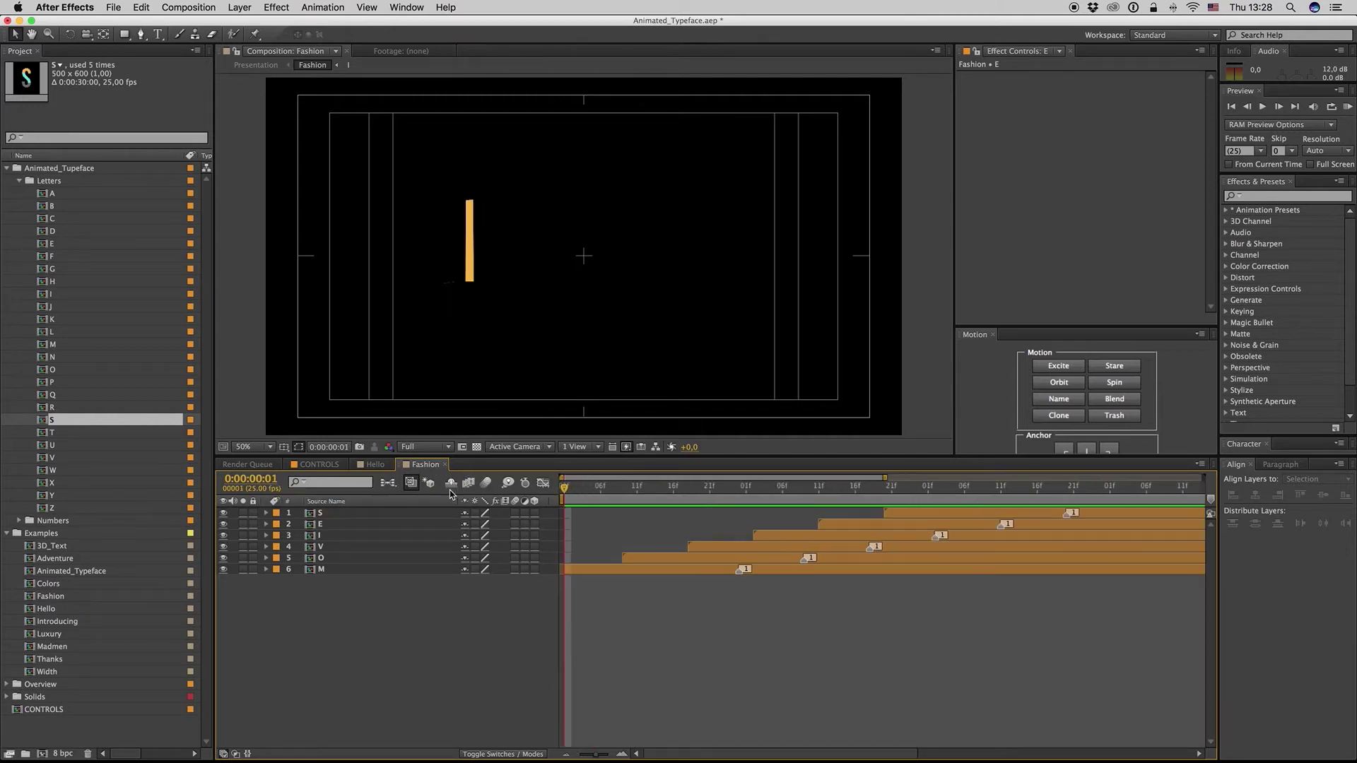
pyautogui.click(573, 490)
pyautogui.moveTo(573, 490); pyautogui.dragTo(586, 489)
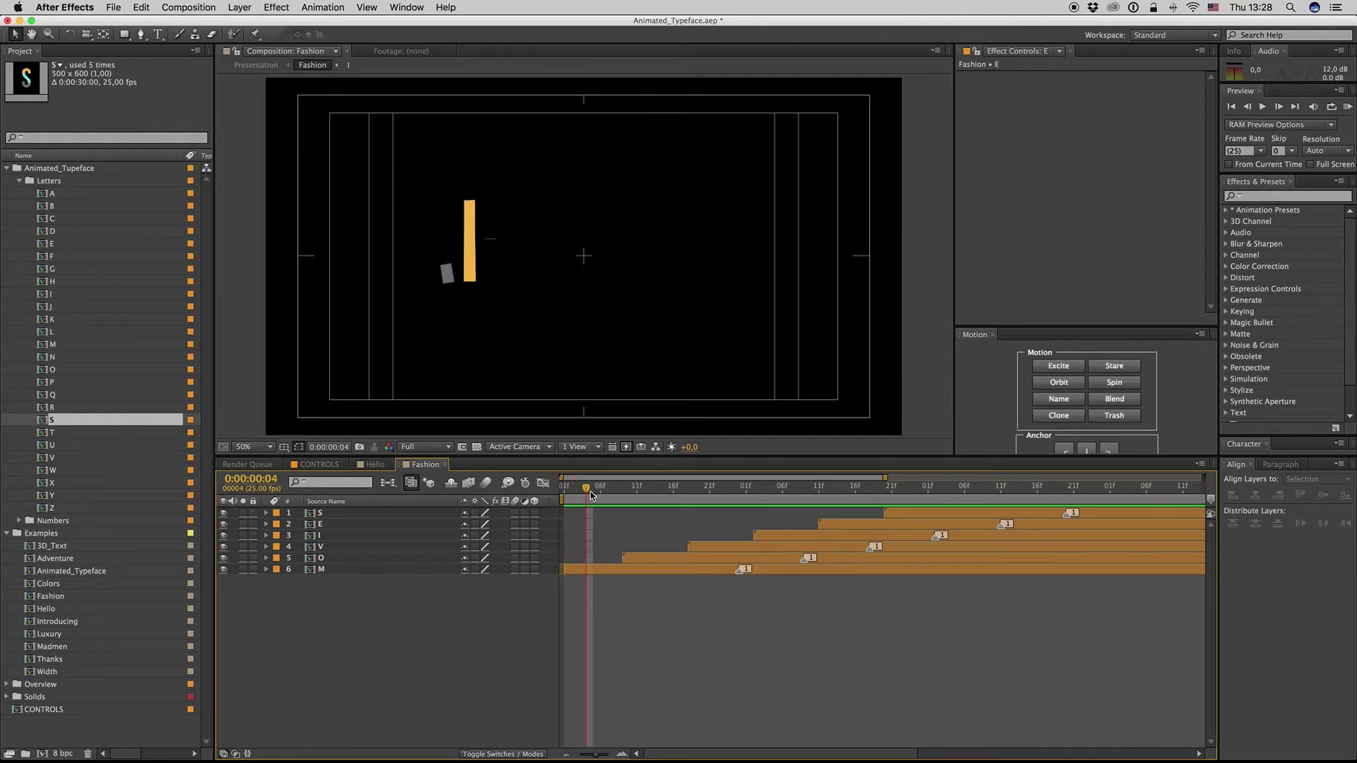
pyautogui.click(638, 568)
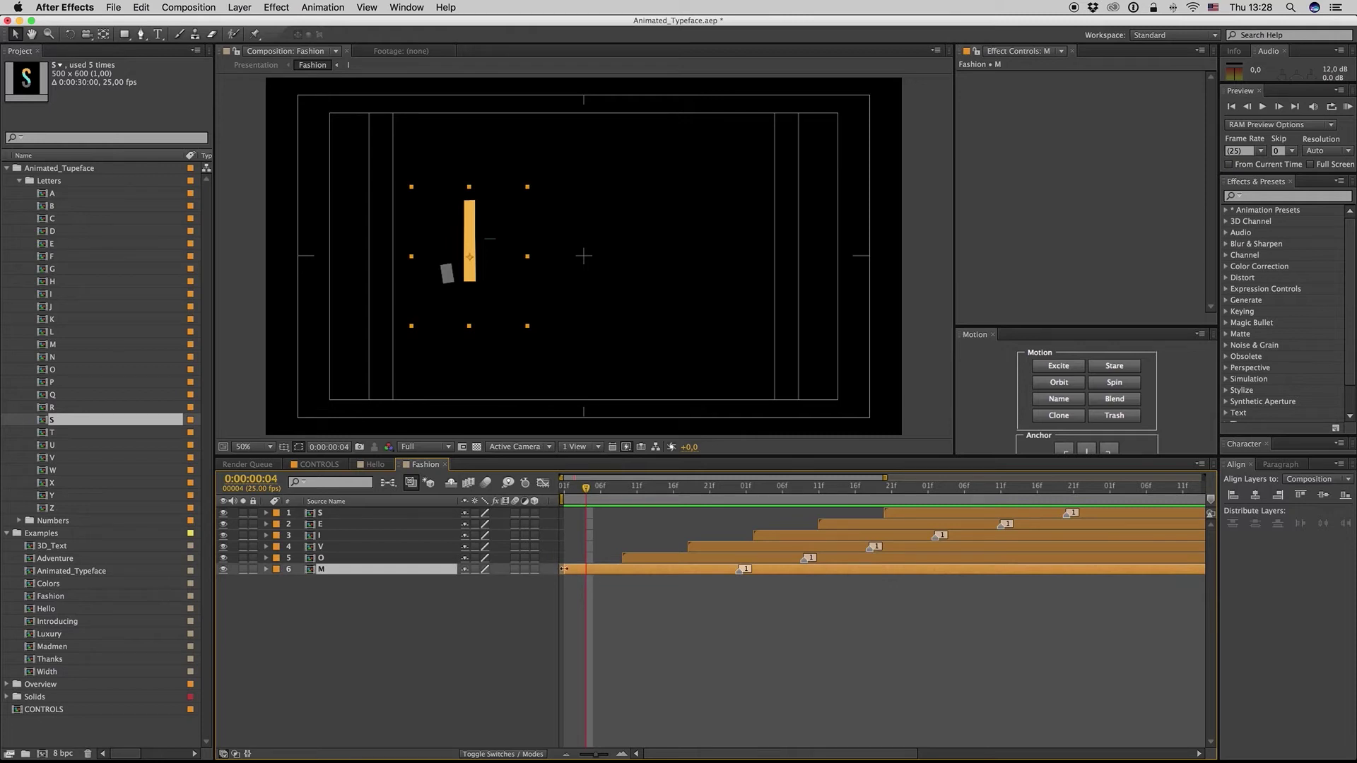
pyautogui.moveTo(588, 570); pyautogui.dragTo(615, 560)
# - Retime the O, V, I and E layer starts to tighten the stagger, then preview
pyautogui.moveTo(587, 487); pyautogui.dragTo(629, 491)
pyautogui.moveTo(715, 546)
pyautogui.mouseDown()
pyautogui.moveTo(650, 548)
pyautogui.moveTo(662, 548)
pyautogui.mouseUp()
pyautogui.moveTo(630, 488); pyautogui.dragTo(665, 488)
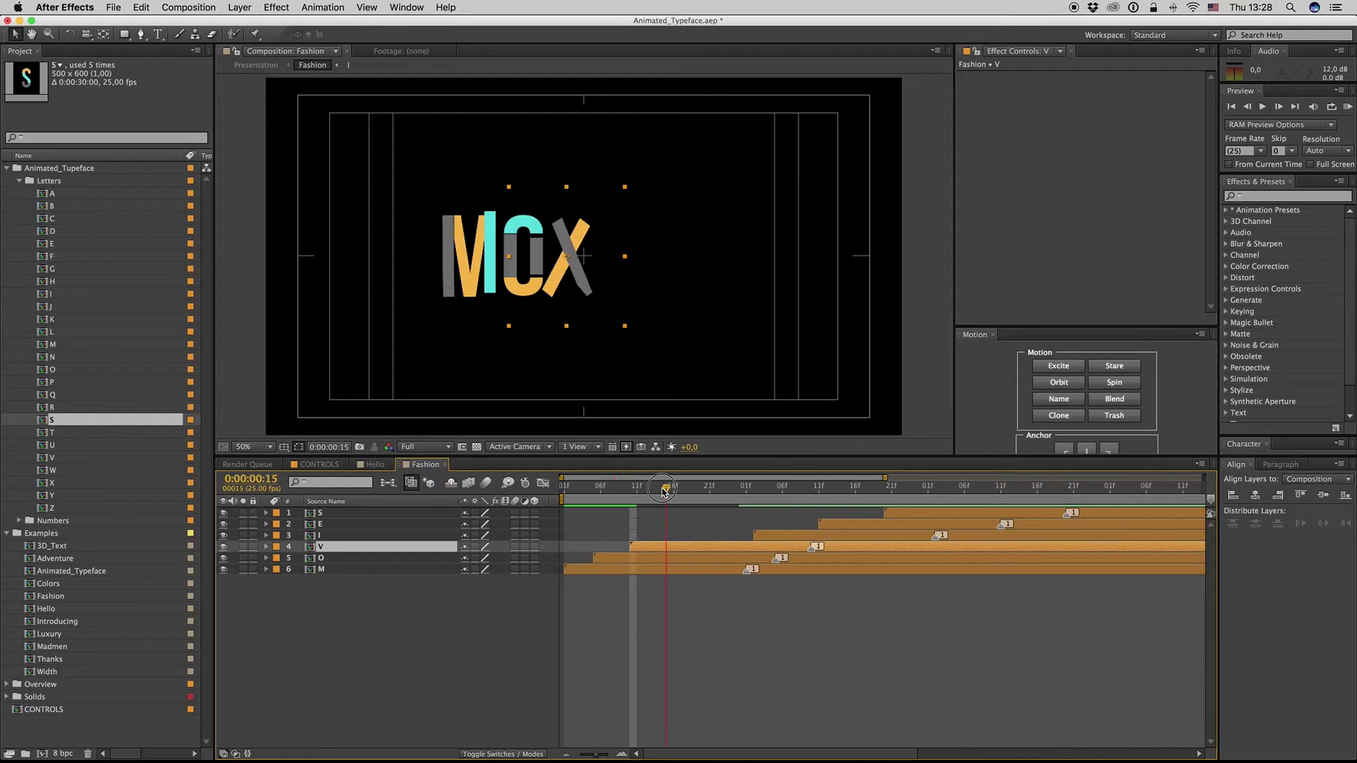
pyautogui.moveTo(783, 538); pyautogui.dragTo(696, 539)
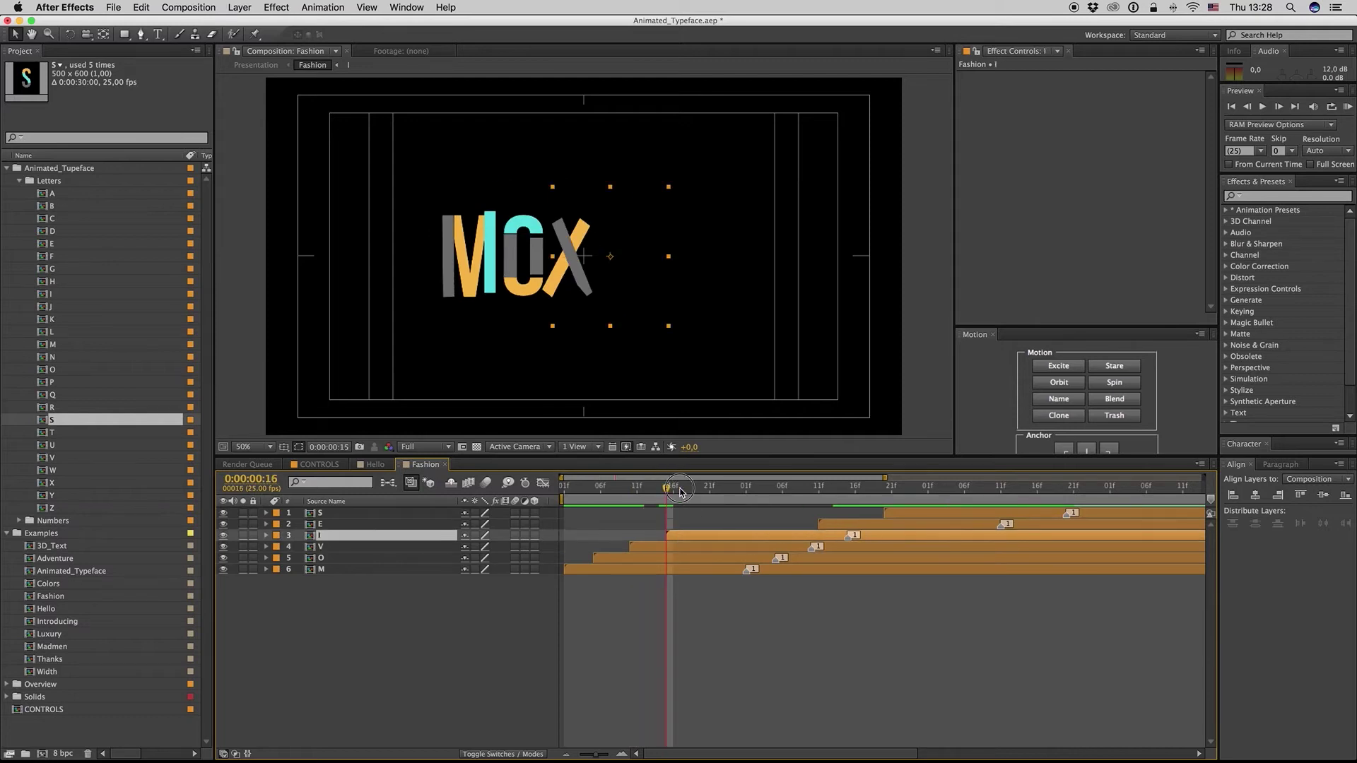
pyautogui.moveTo(666, 488); pyautogui.dragTo(705, 489)
pyautogui.moveTo(928, 524)
pyautogui.mouseDown()
pyautogui.moveTo(673, 514)
pyautogui.moveTo(739, 489)
pyautogui.mouseUp()
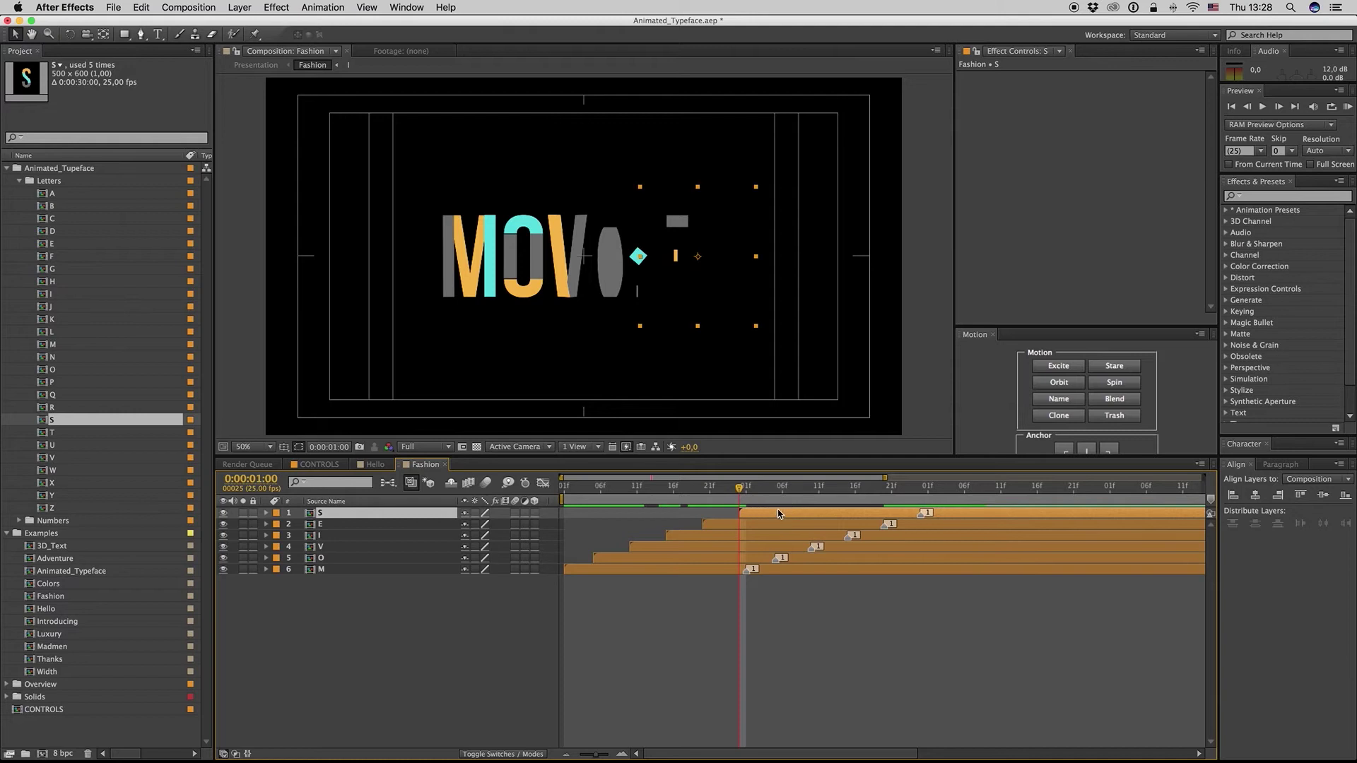
pyautogui.click(833, 629)
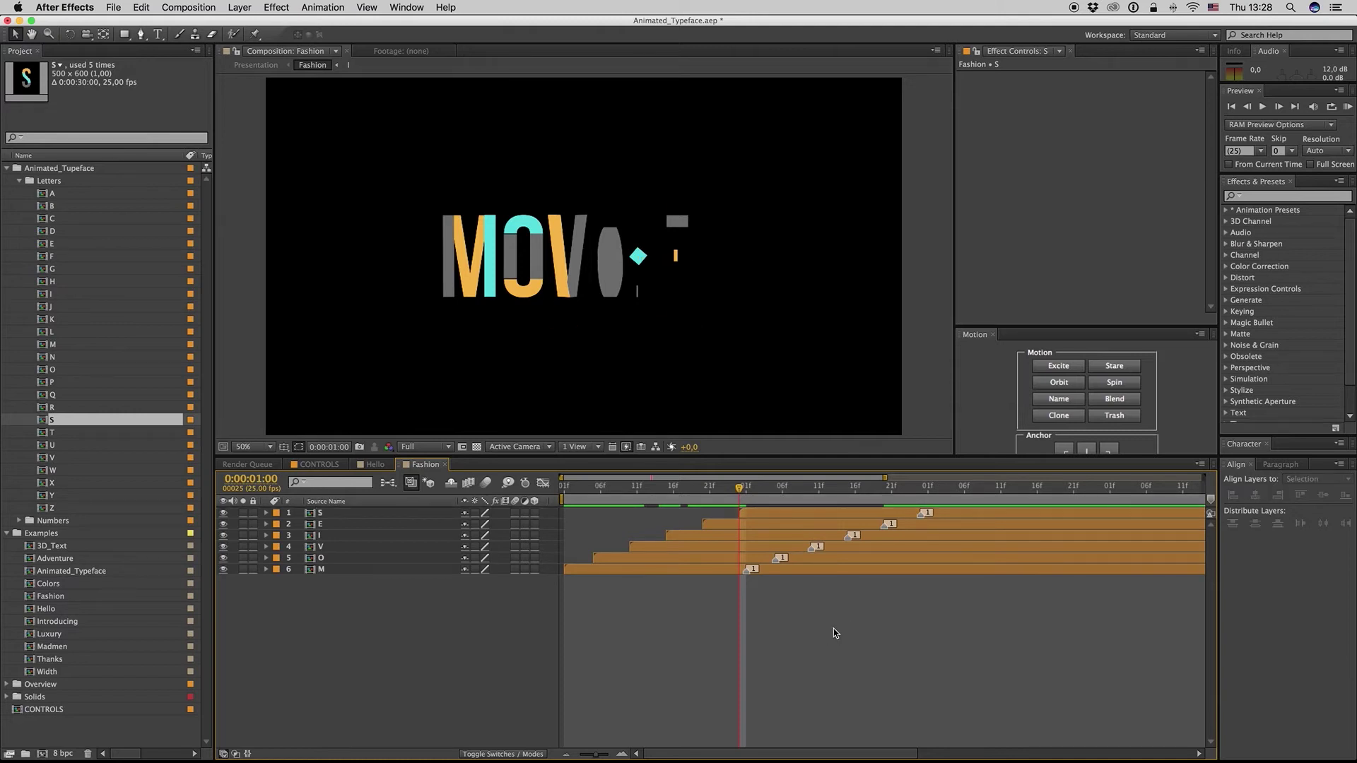
pyautogui.press('space')
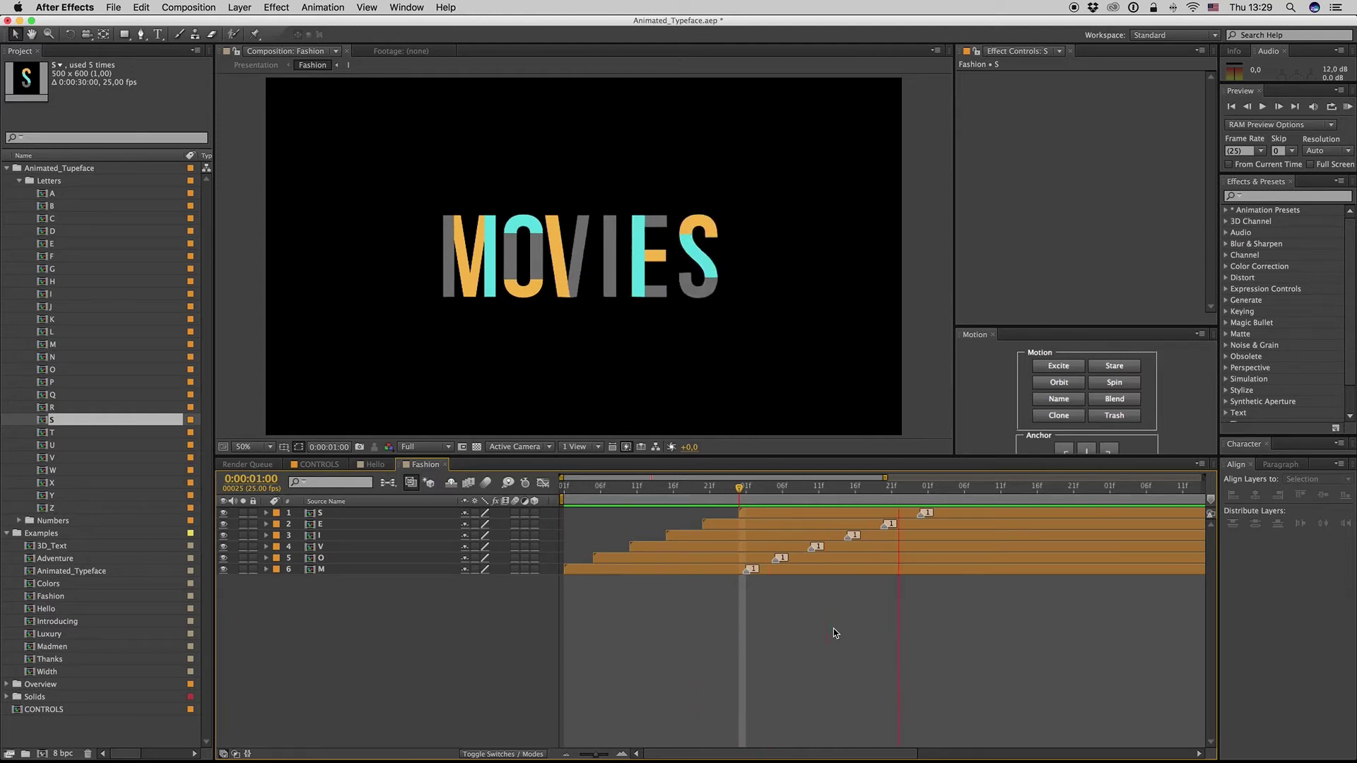
pyautogui.click(957, 495)
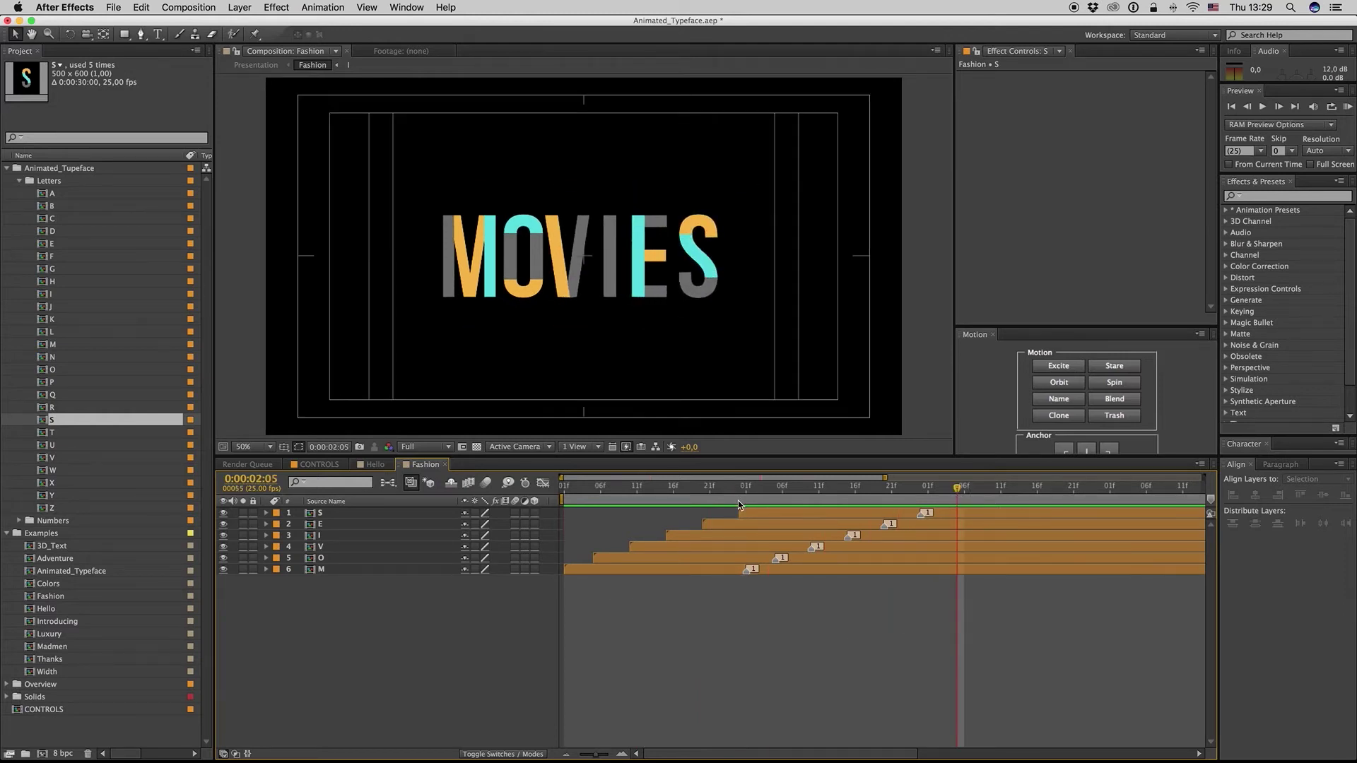
# - Make all six letter layers start at the first frame
pyautogui.moveTo(790, 489); pyautogui.dragTo(343, 636)
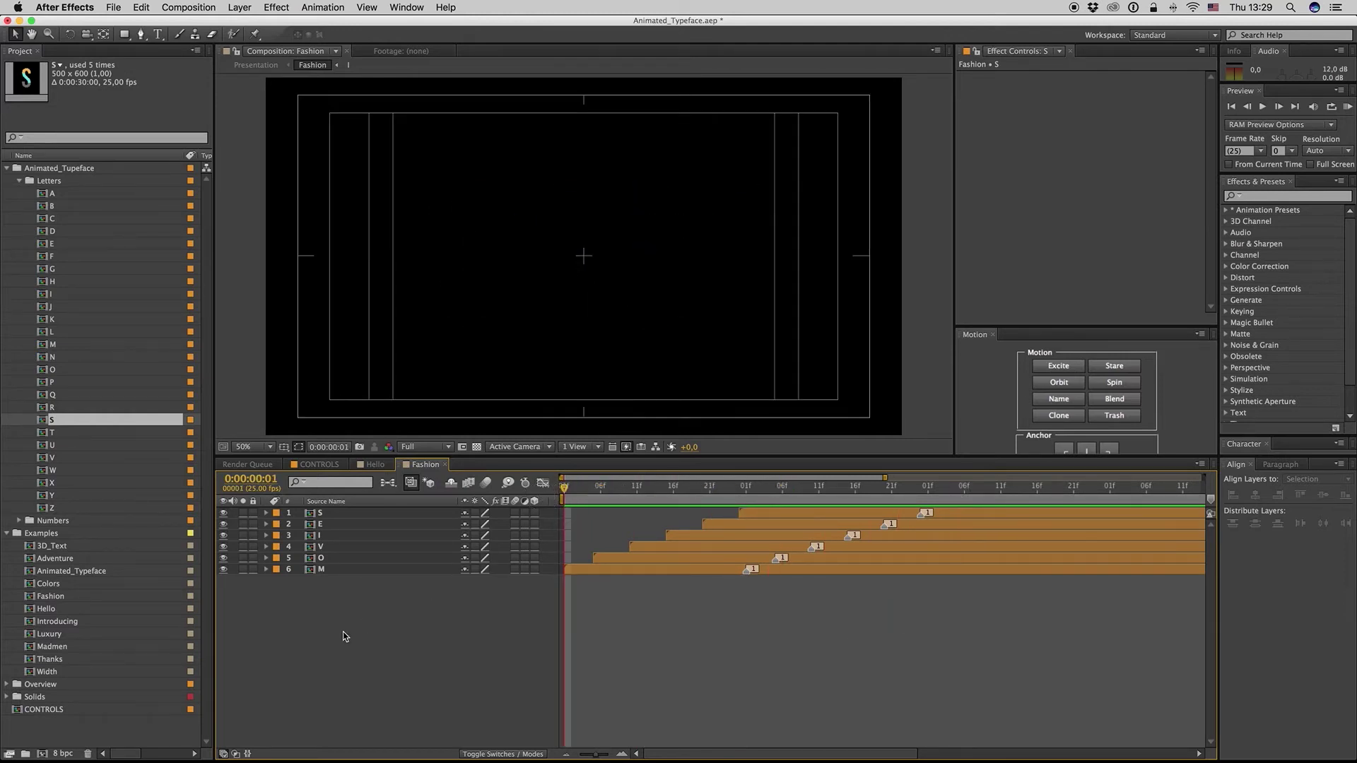
pyautogui.hotkey('ctrl', 'a')
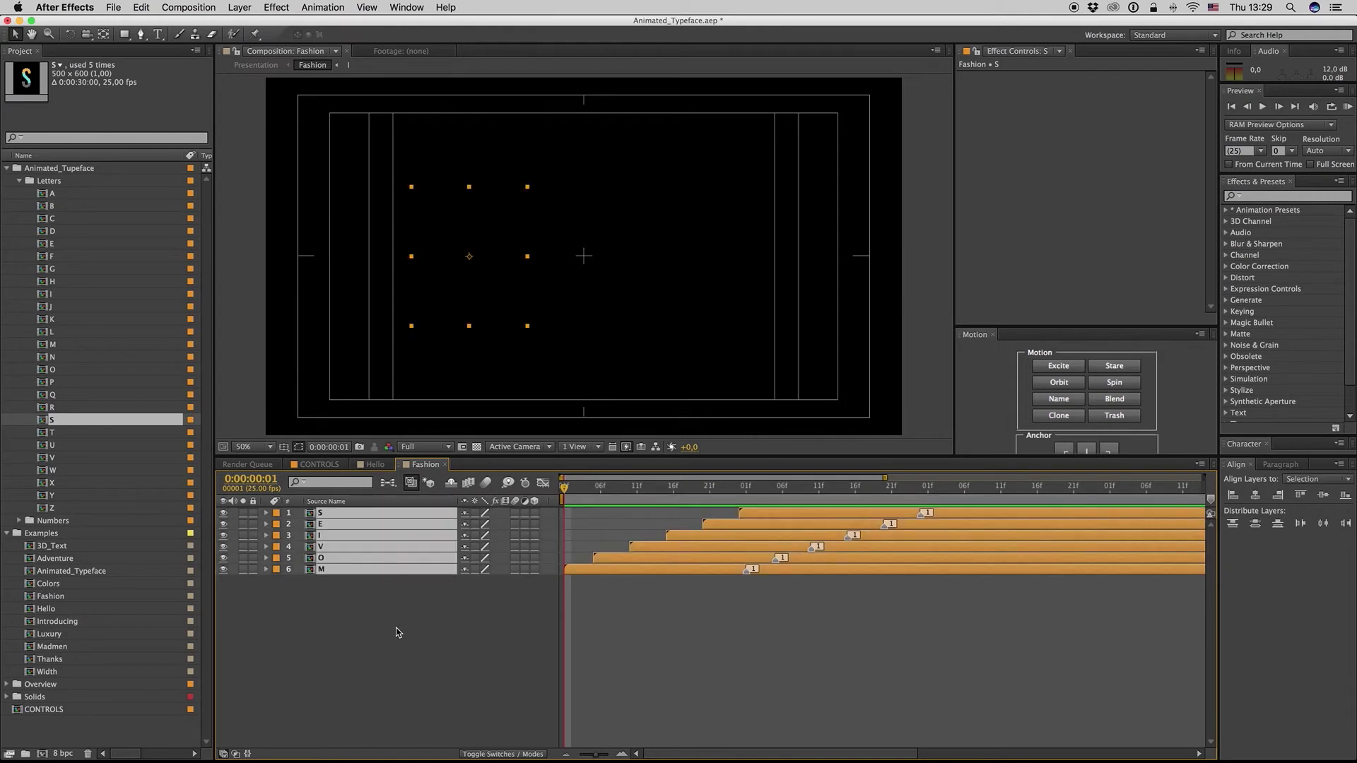
pyautogui.press('[')
pyautogui.click(588, 599)
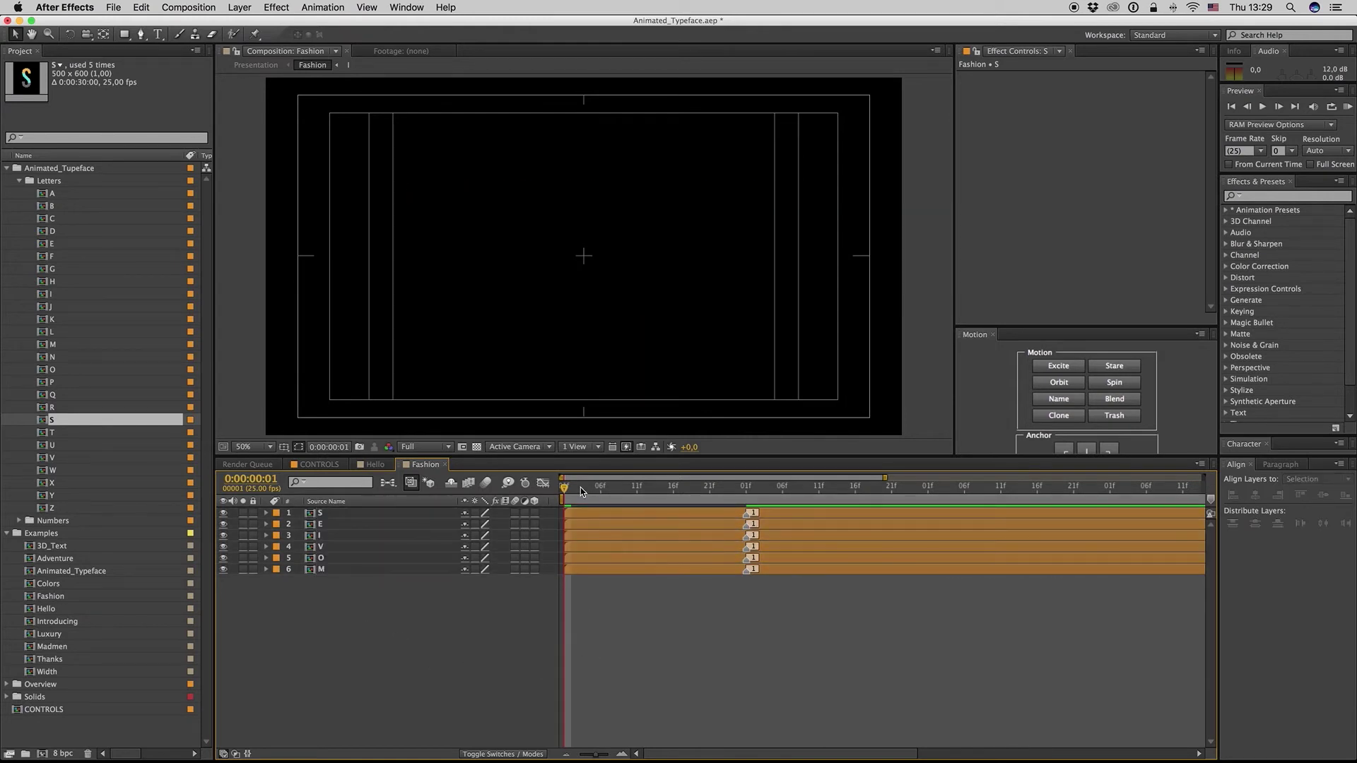
# - Trim all letter layers to end around frame 8
pyautogui.moveTo(580, 487); pyautogui.dragTo(617, 489)
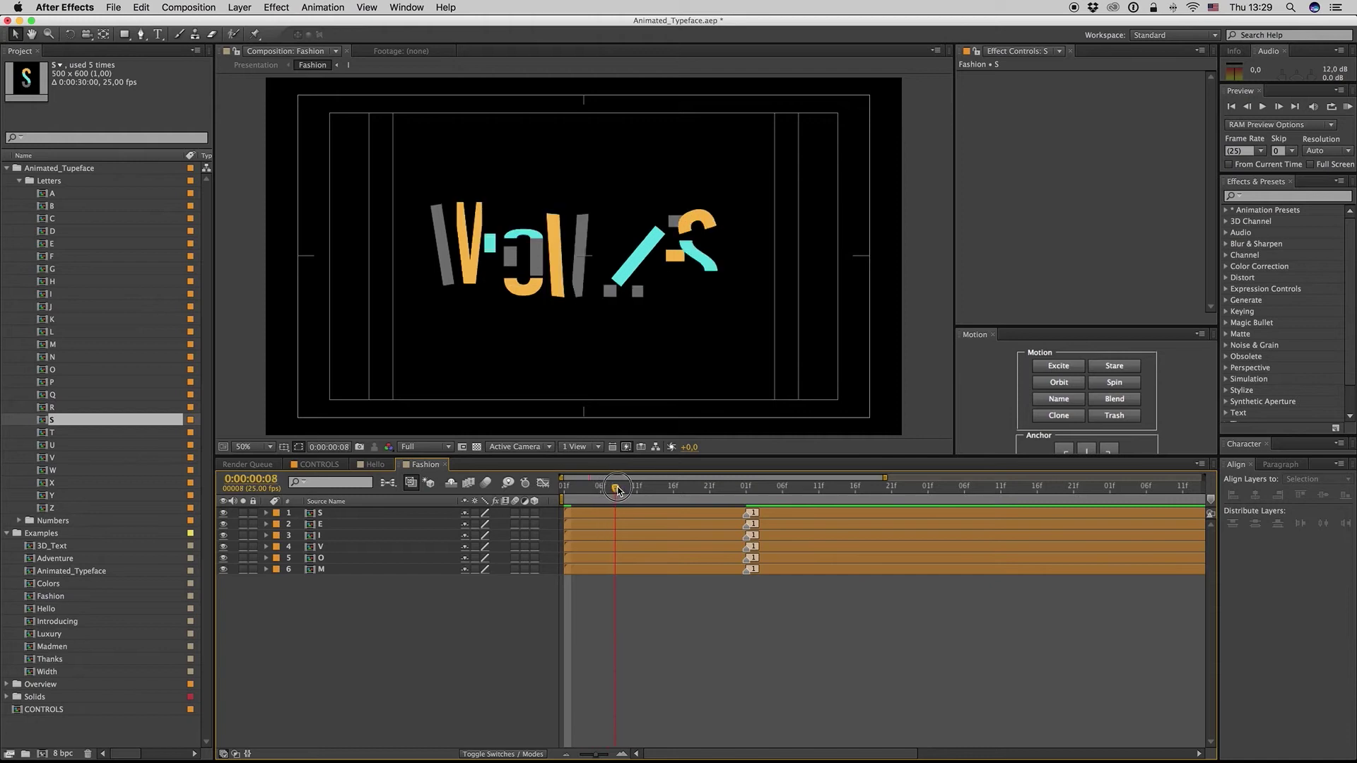
pyautogui.moveTo(616, 489)
pyautogui.mouseDown()
pyautogui.moveTo(601, 489)
pyautogui.moveTo(612, 492)
pyautogui.mouseUp()
pyautogui.hotkey('ctrl', 'a')
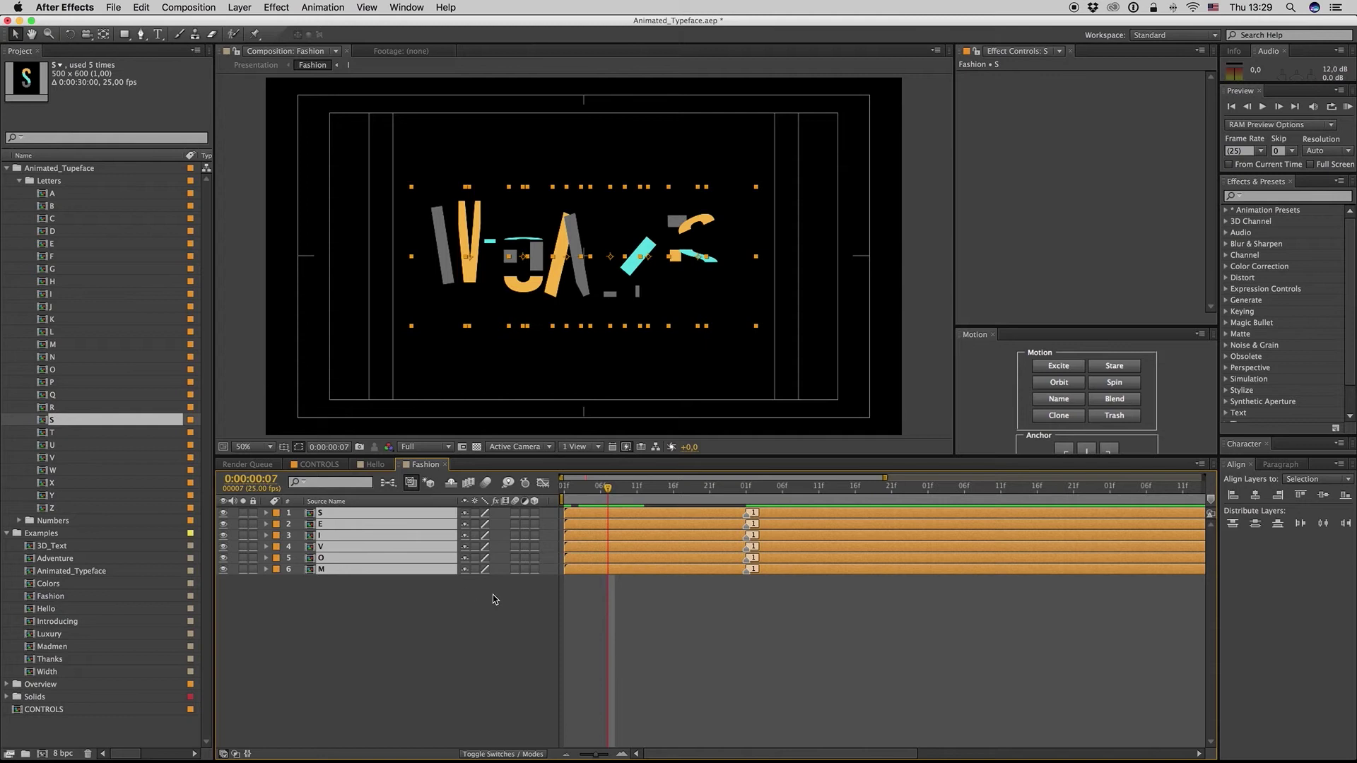
pyautogui.hotkey('alt', ']')
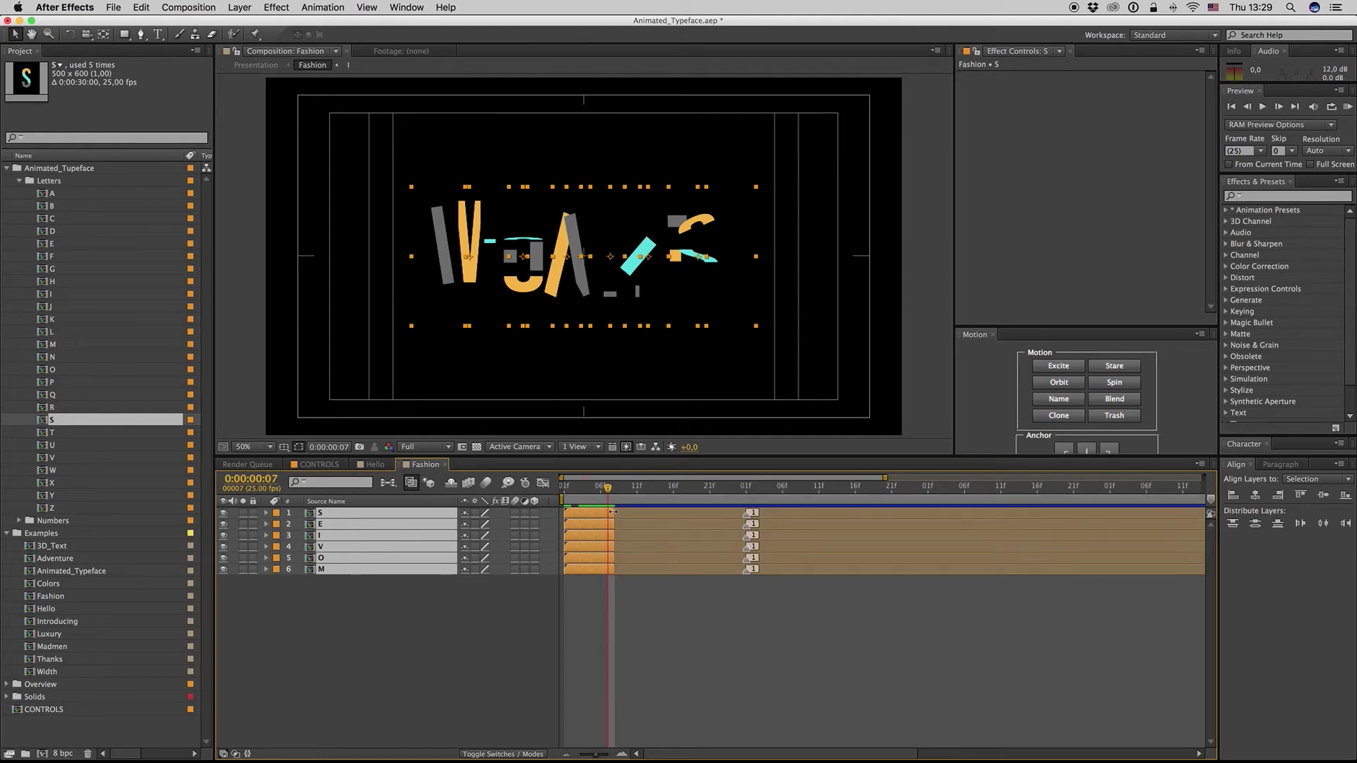
# - Select layer S, deselect it, and return the playhead to frame 1
pyautogui.click(639, 608)
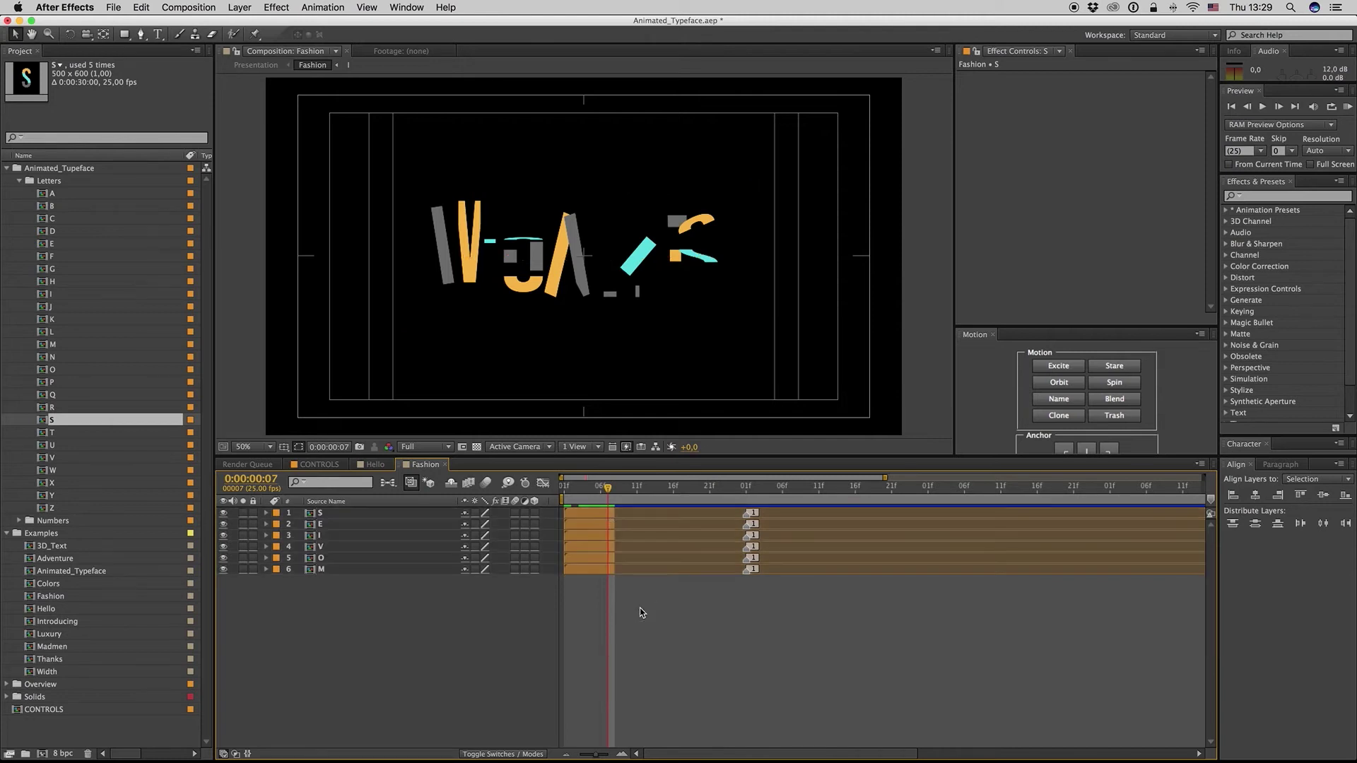
pyautogui.click(611, 513)
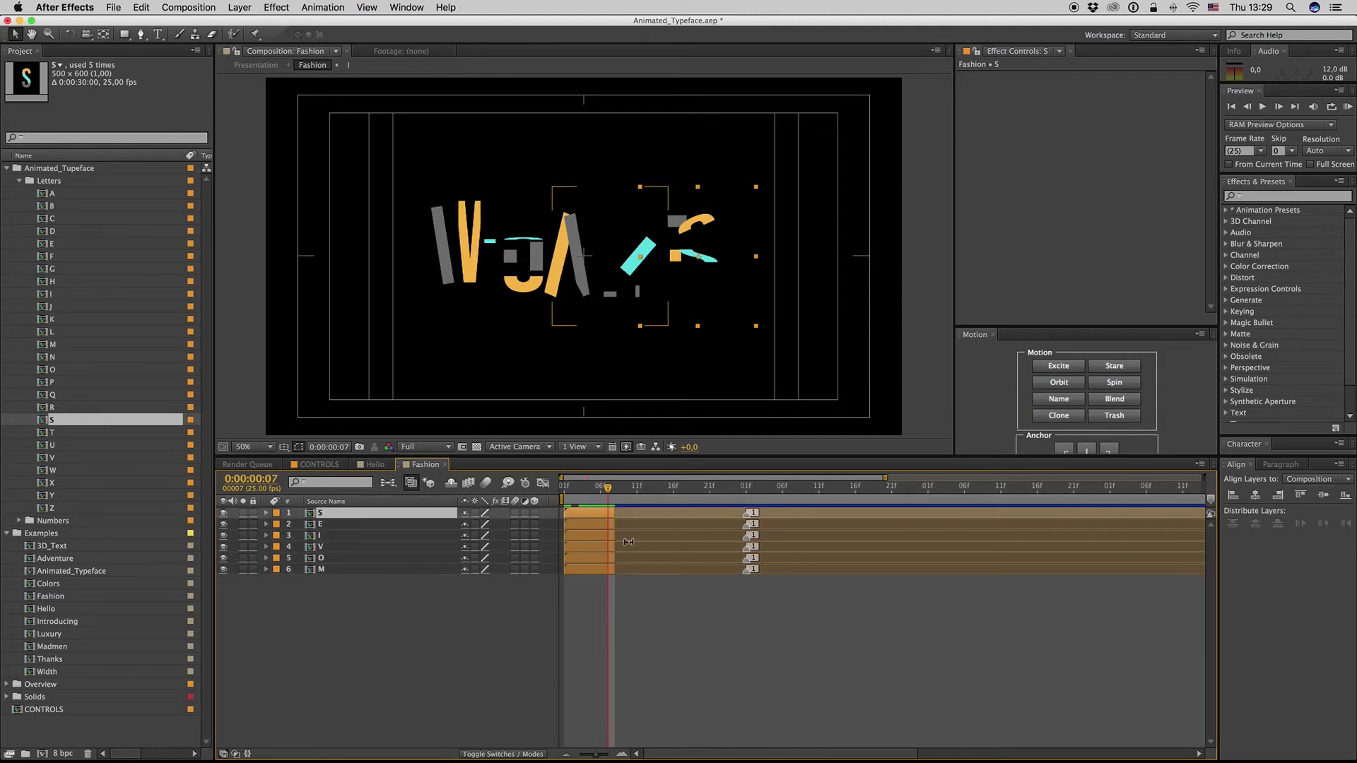
pyautogui.click(682, 627)
pyautogui.moveTo(588, 496); pyautogui.dragTo(558, 491)
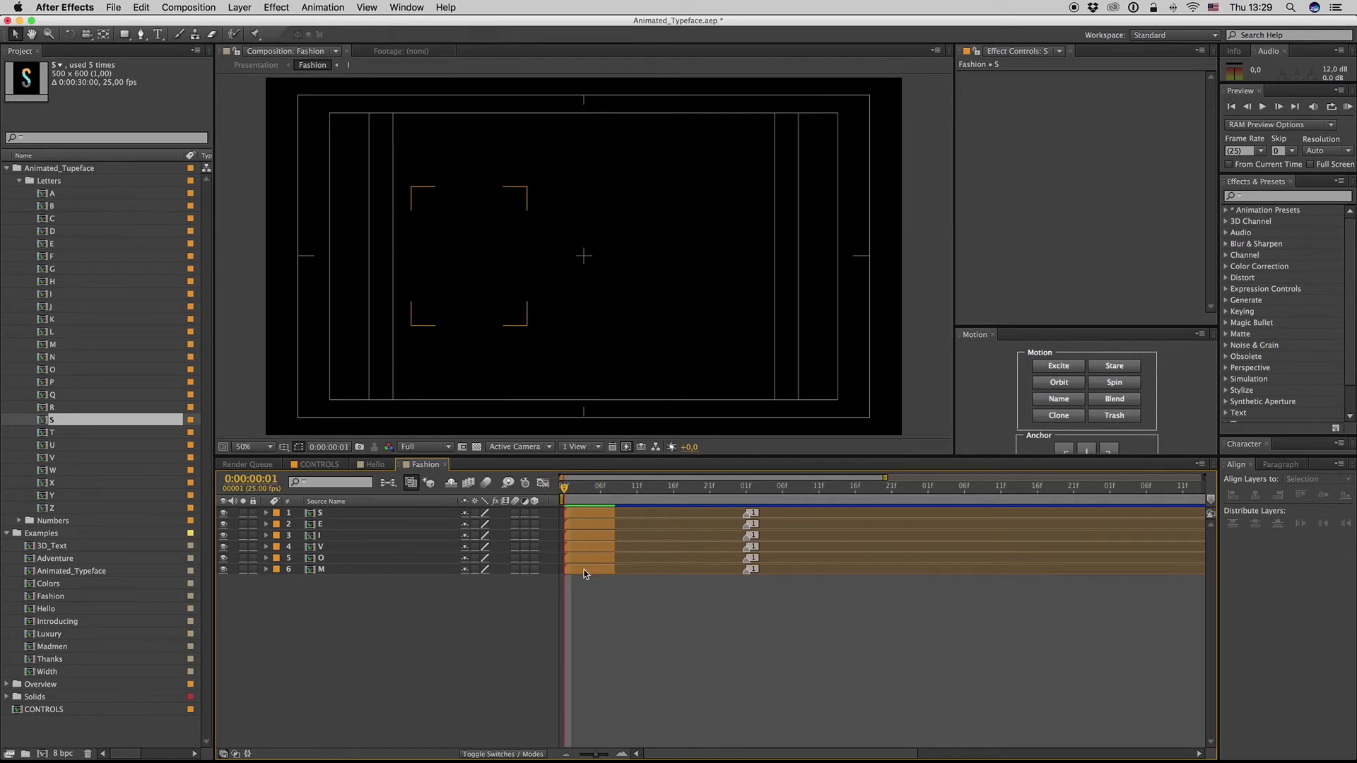
# - Stagger the six MOVIES letter layers with Keyframe Assistant's Sequence Layers, then deselect them
pyautogui.moveTo(584, 573); pyautogui.dragTo(588, 515)
pyautogui.rightClick(600, 514)
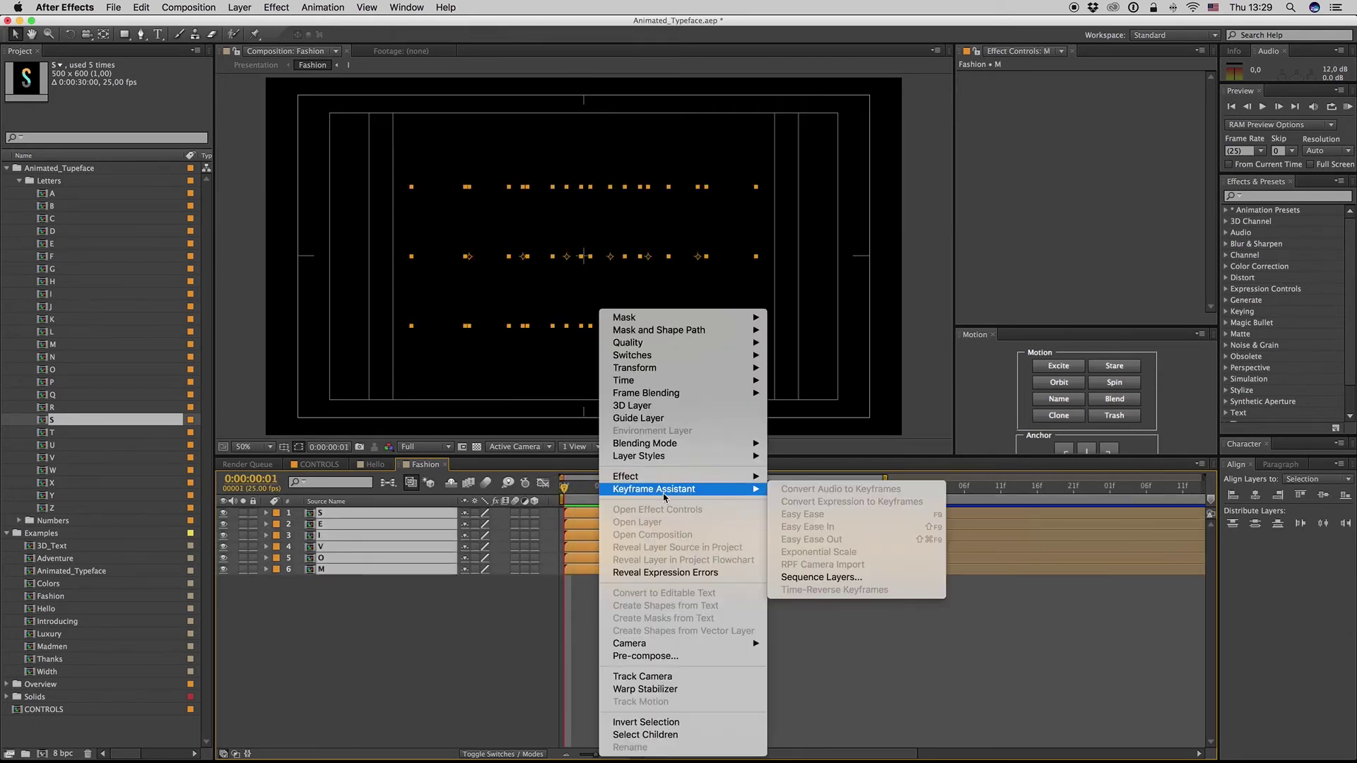
pyautogui.click(823, 578)
pyautogui.moveTo(996, 669); pyautogui.dragTo(799, 460)
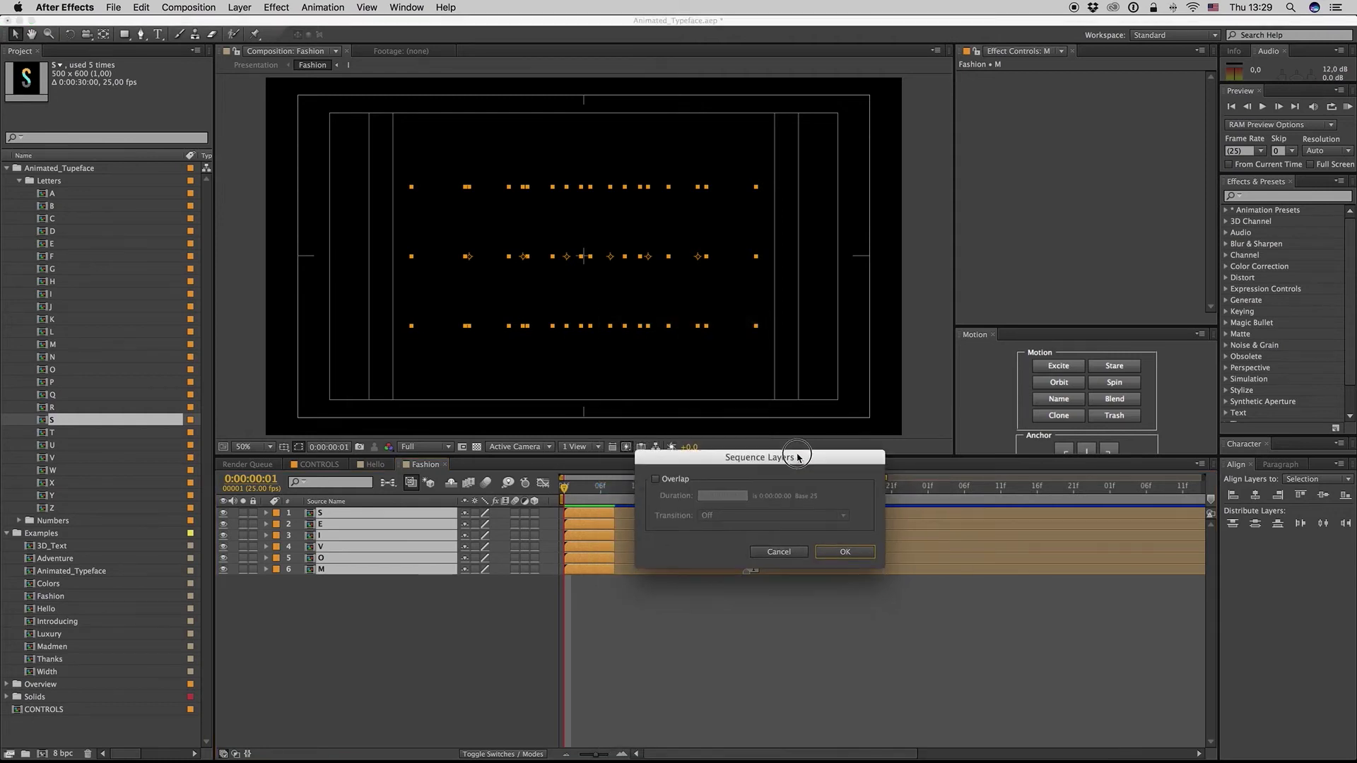
pyautogui.click(845, 552)
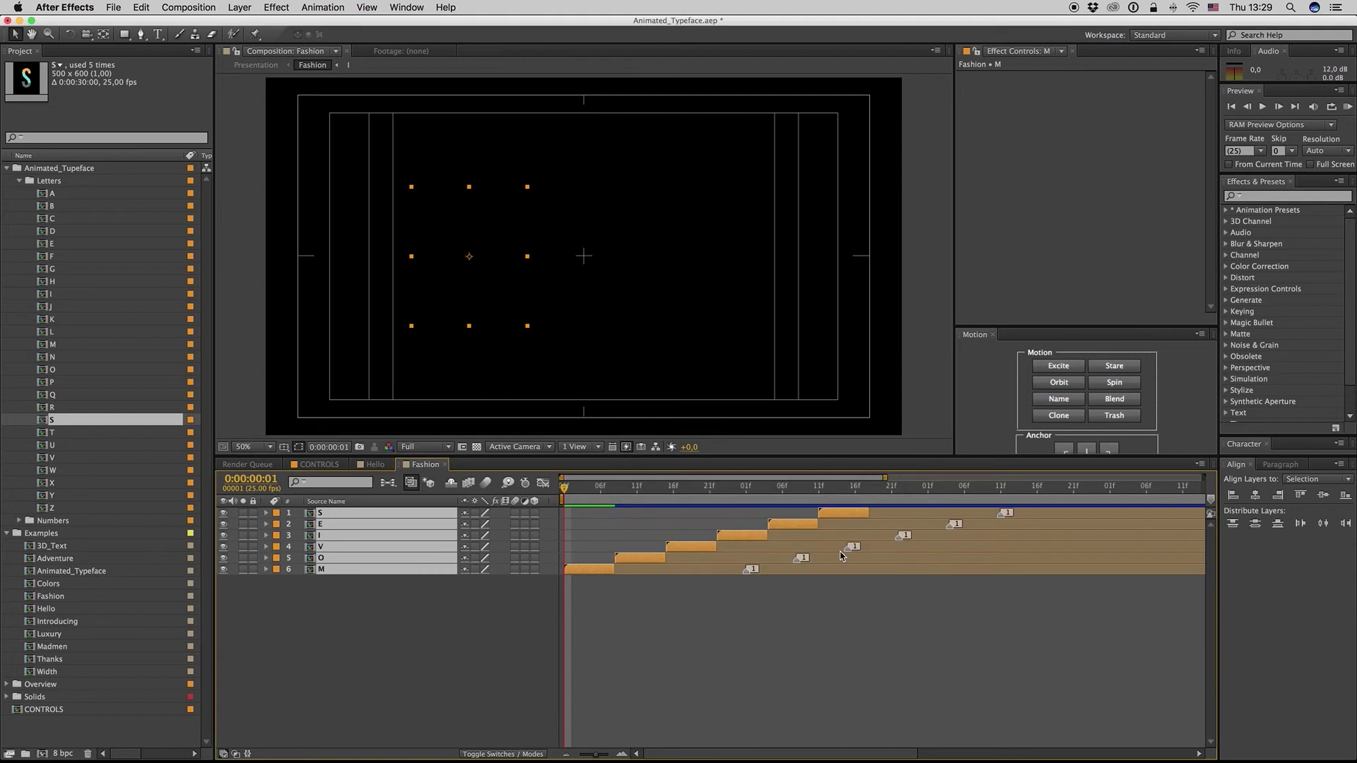
pyautogui.hscroll(5, 1076, 571)
pyautogui.click(634, 663)
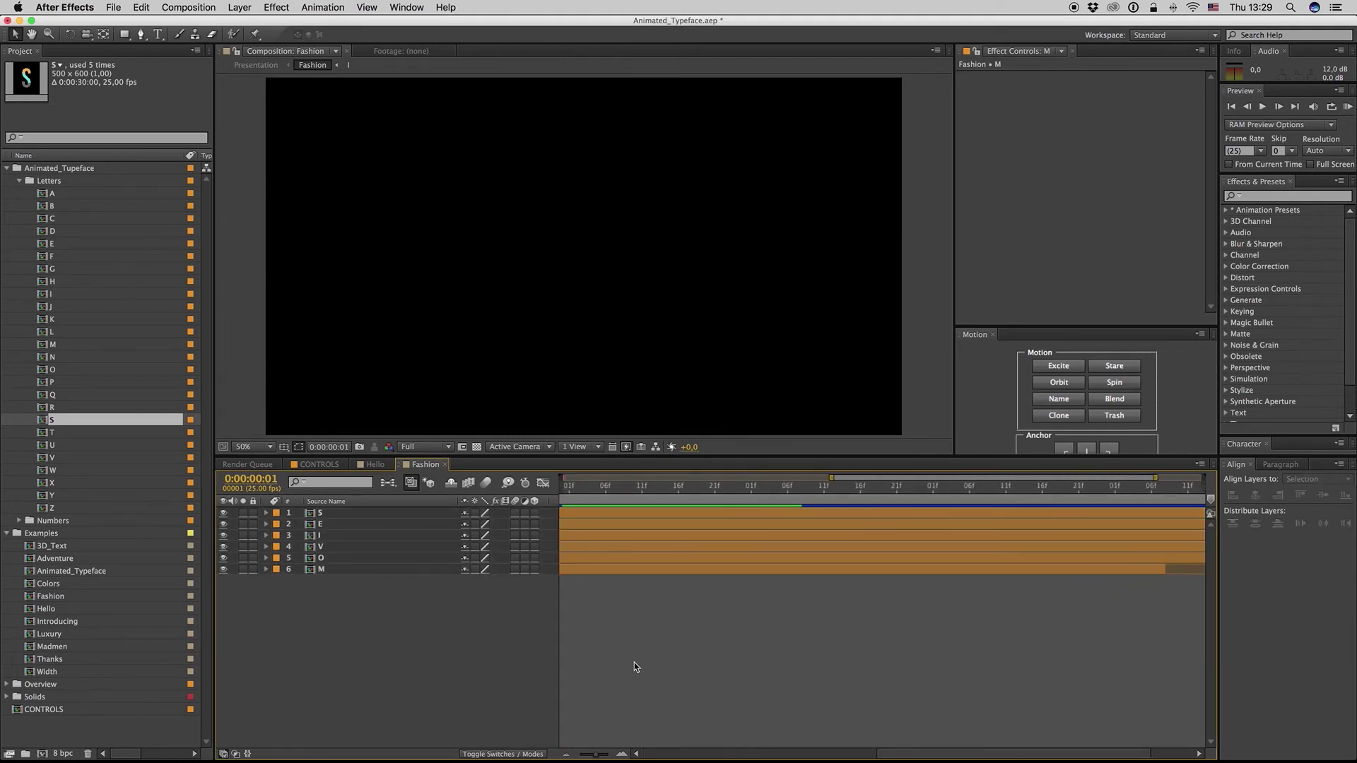
# - Preview and scrub the staggered MOVIES animation, then delete all six letter layers
pyautogui.press('space')
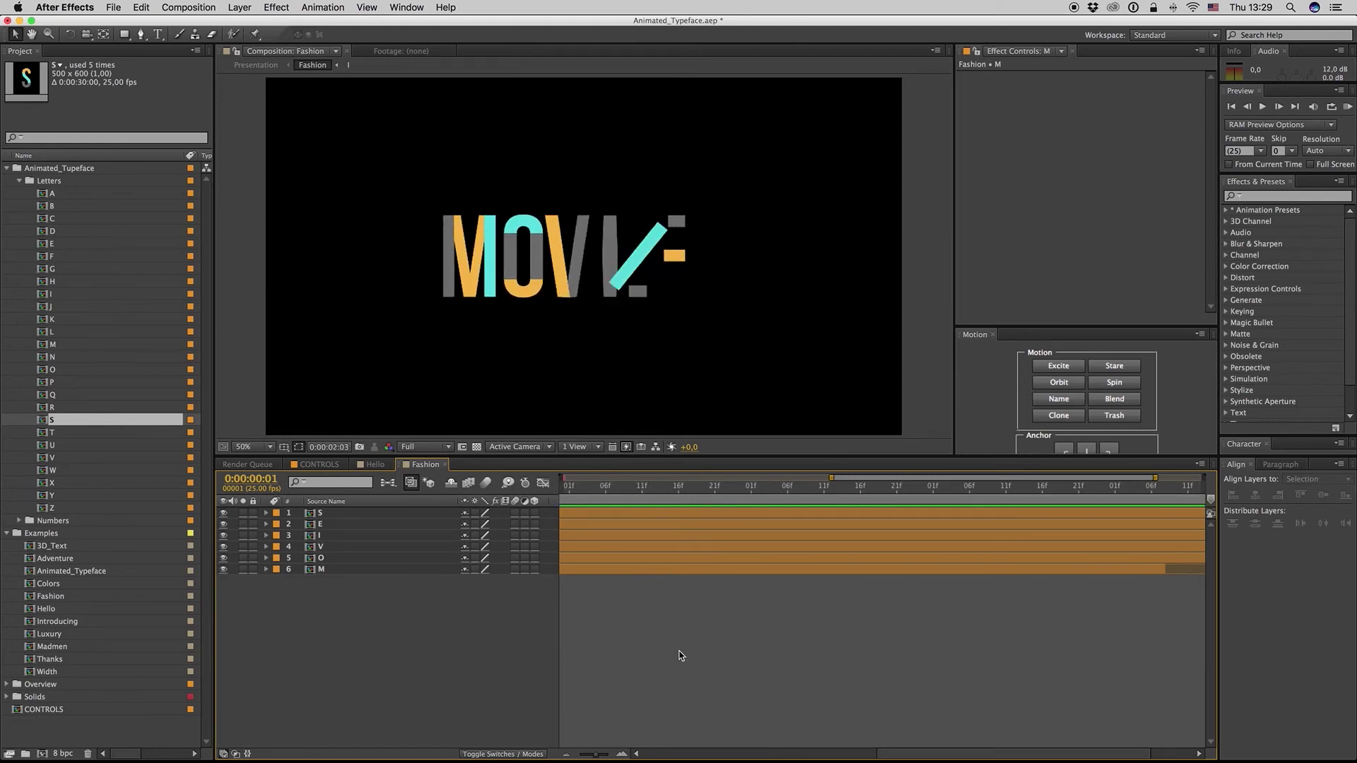
pyautogui.press('space')
pyautogui.press(';')
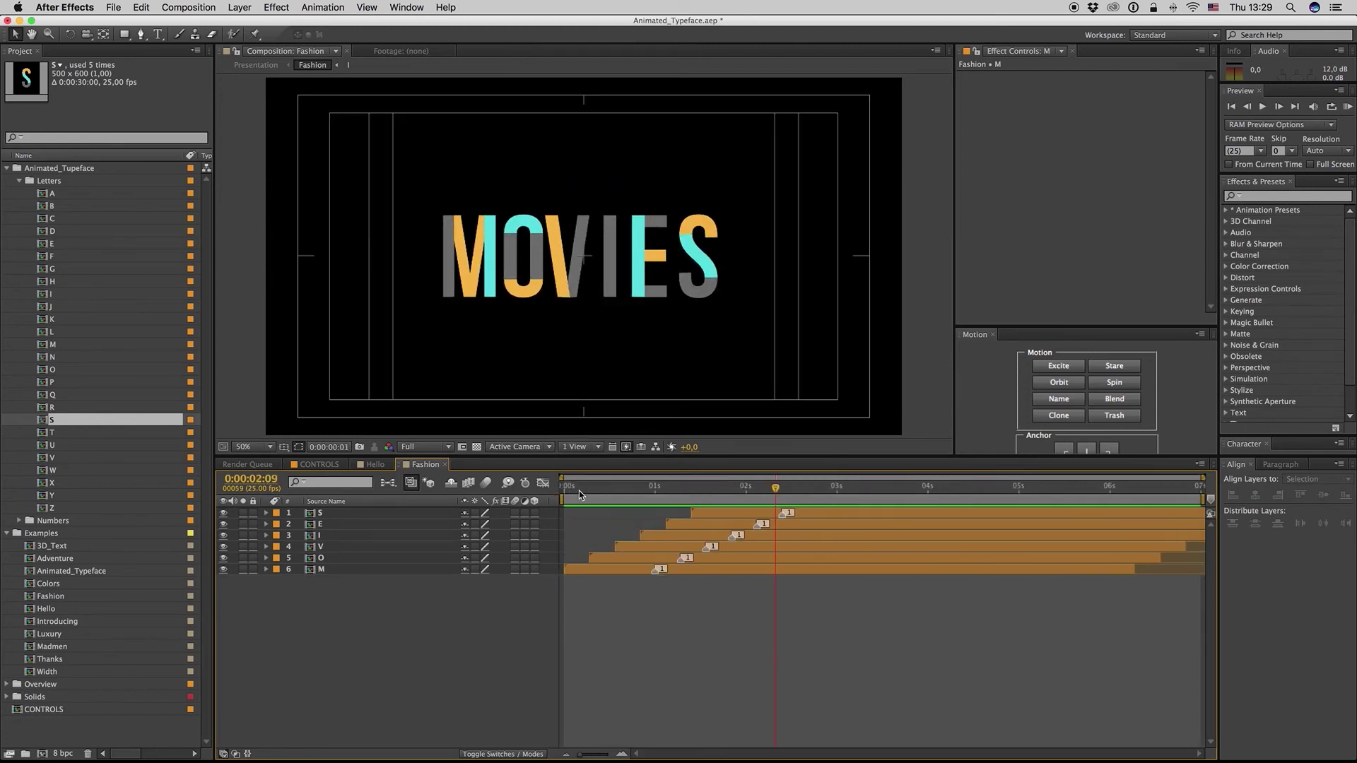
pyautogui.moveTo(622, 487); pyautogui.dragTo(931, 501)
pyautogui.hotkey('ctrl', 'a')
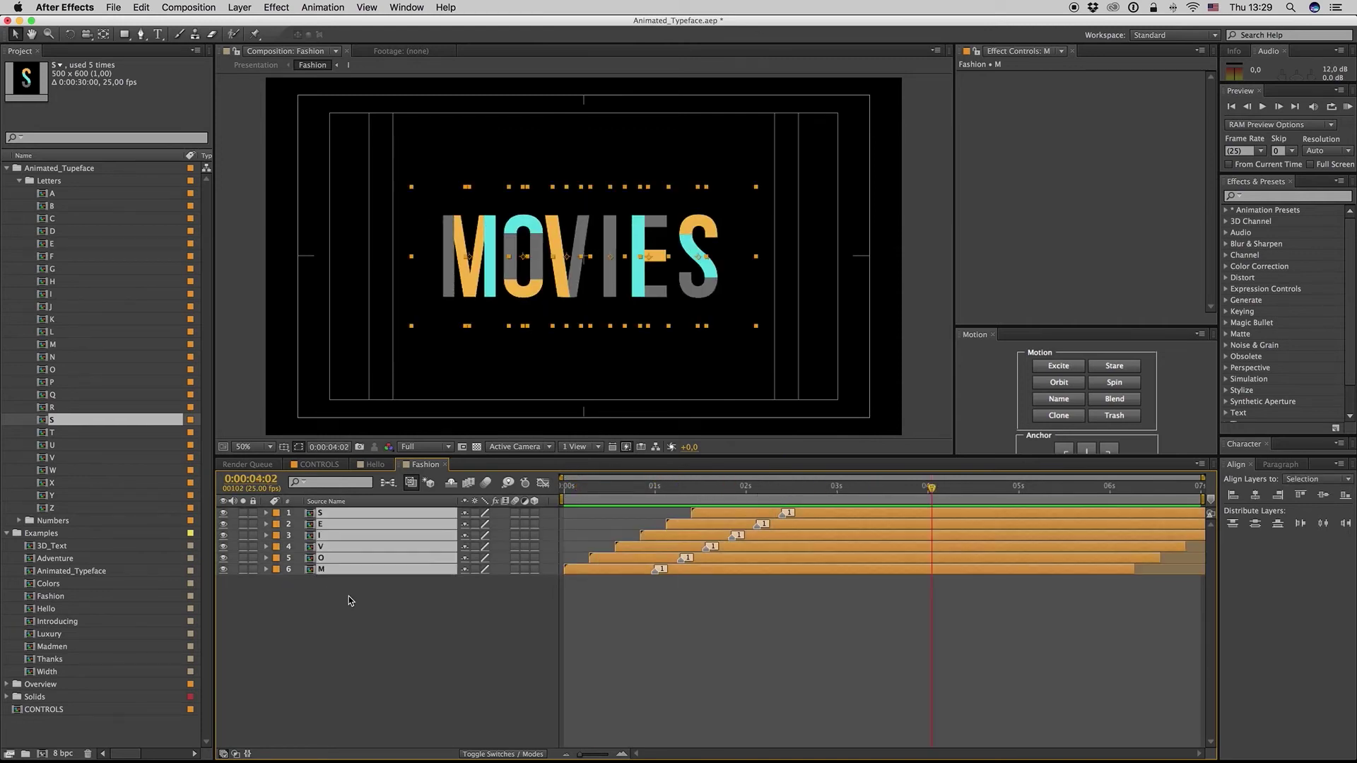
pyautogui.press('Delete')
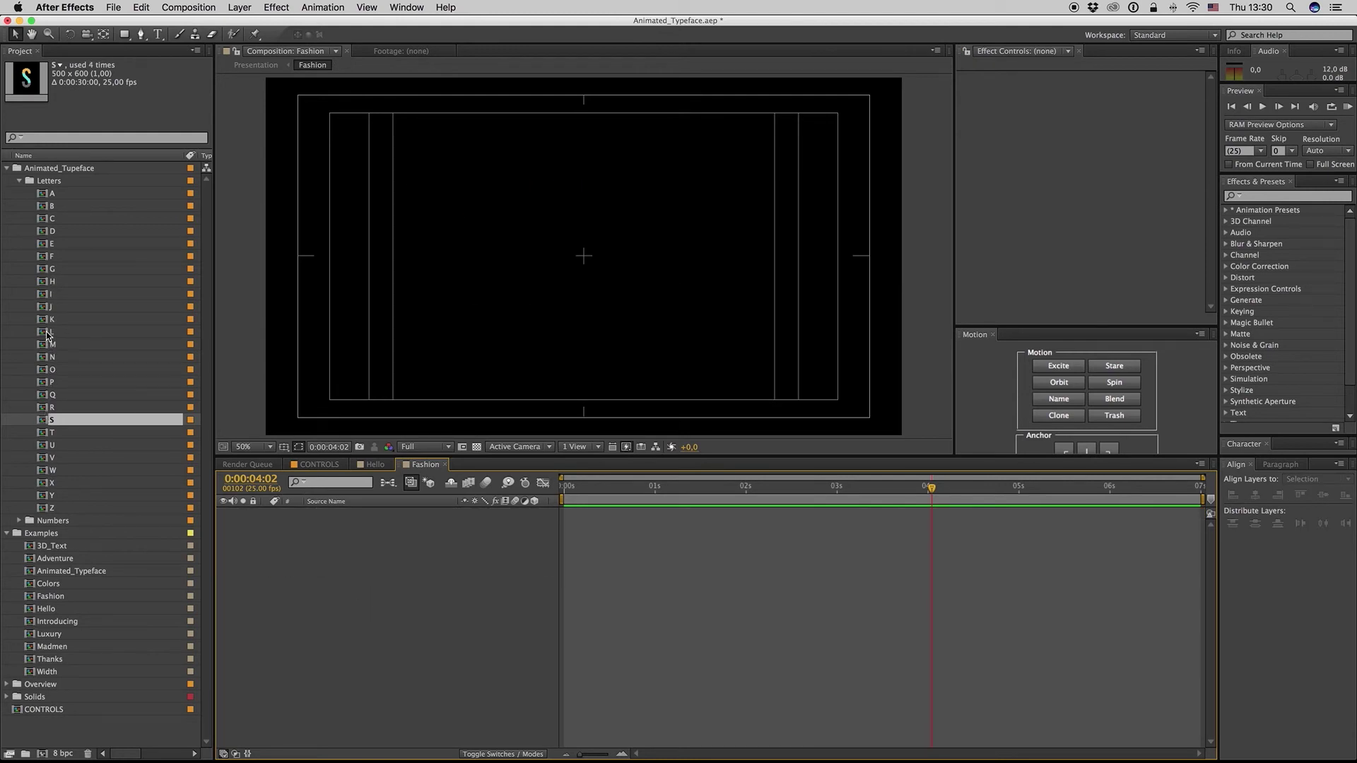
# - Add the H letter to the Fashion comp at 50% scale, positioned left of centre
pyautogui.moveTo(48, 285); pyautogui.dragTo(326, 591)
pyautogui.press('s')
pyautogui.moveTo(495, 528); pyautogui.dragTo(478, 529)
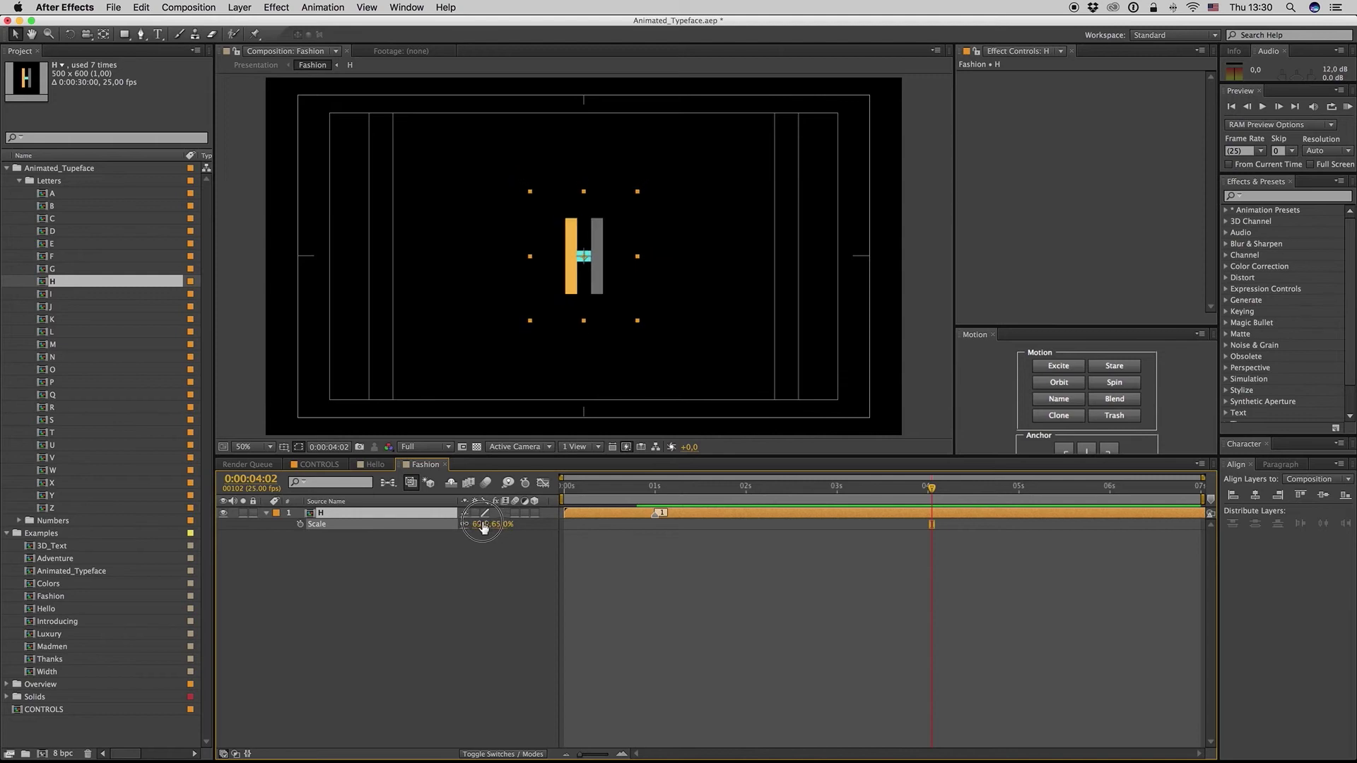
pyautogui.moveTo(592, 255); pyautogui.dragTo(499, 256)
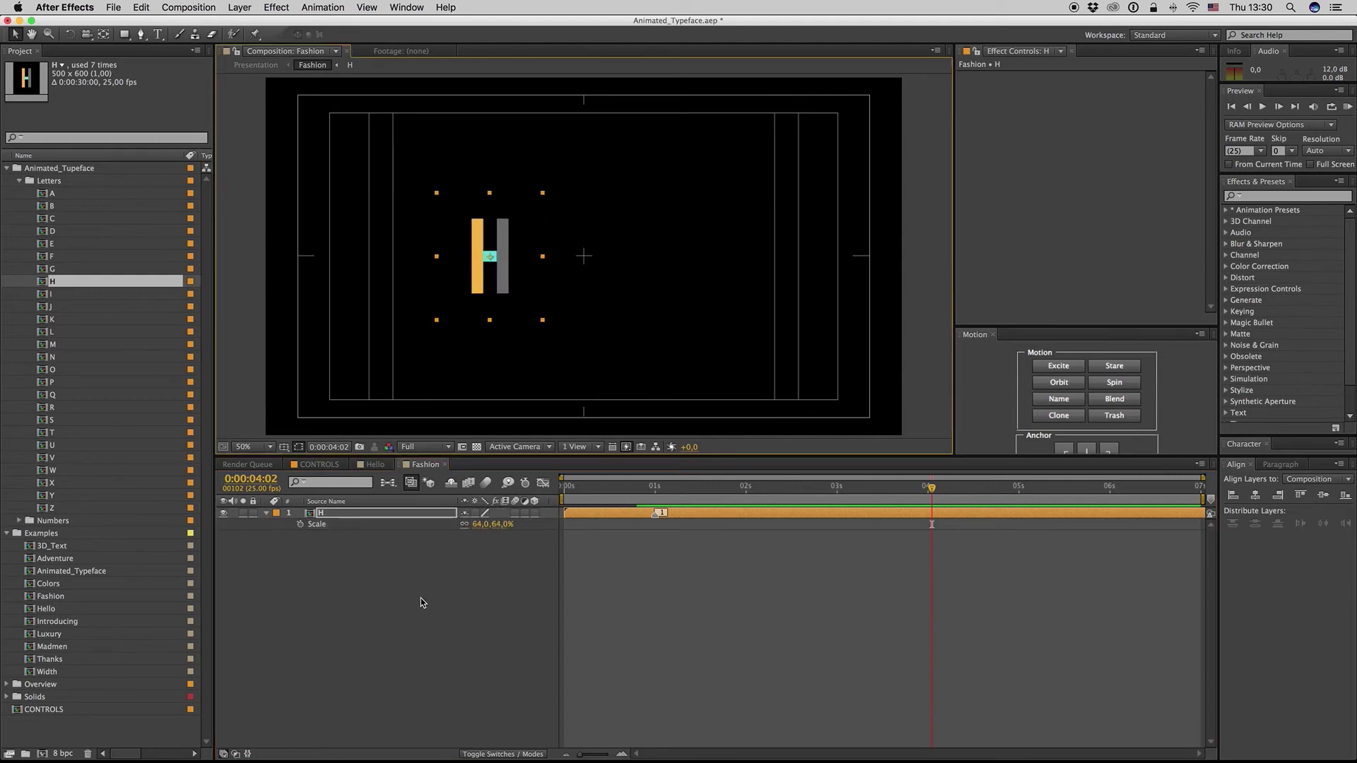
pyautogui.moveTo(498, 527); pyautogui.dragTo(487, 528)
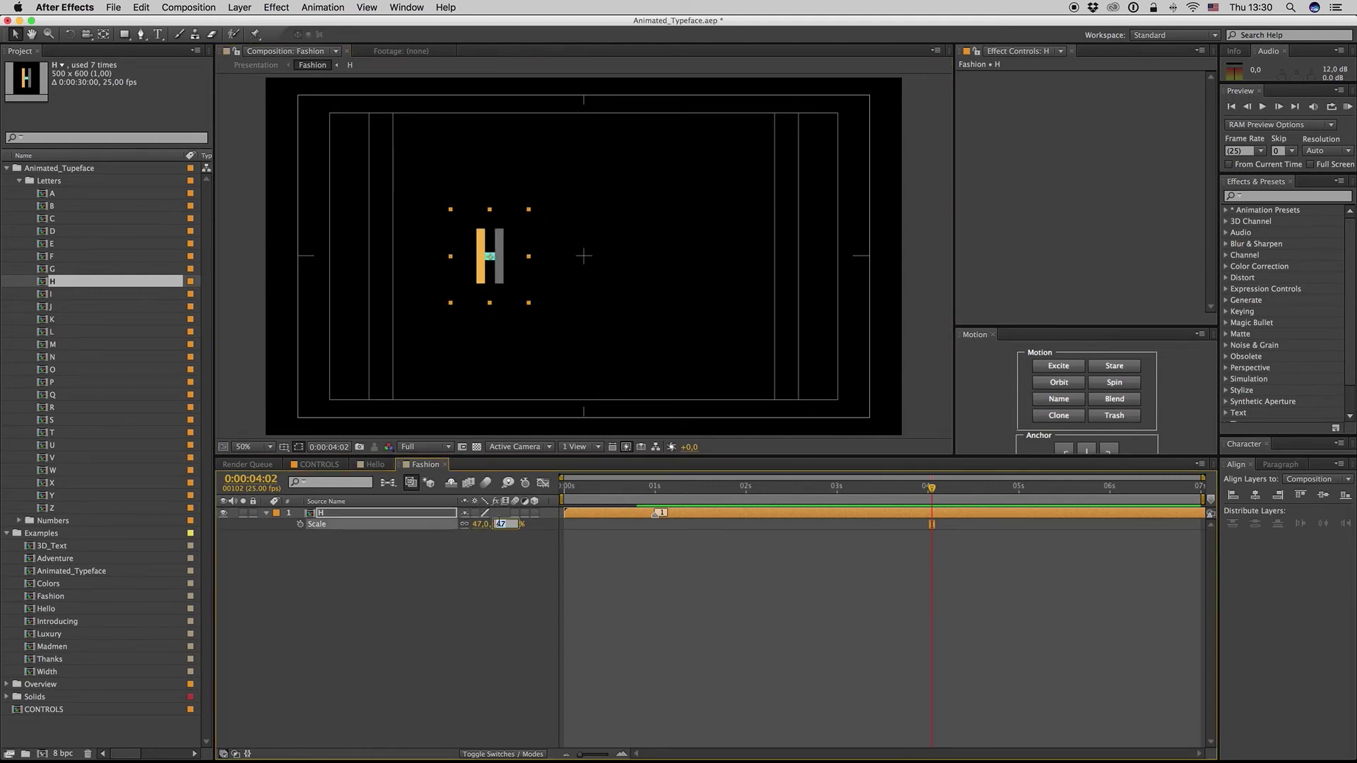
pyautogui.write('0')
pyautogui.press('Return')
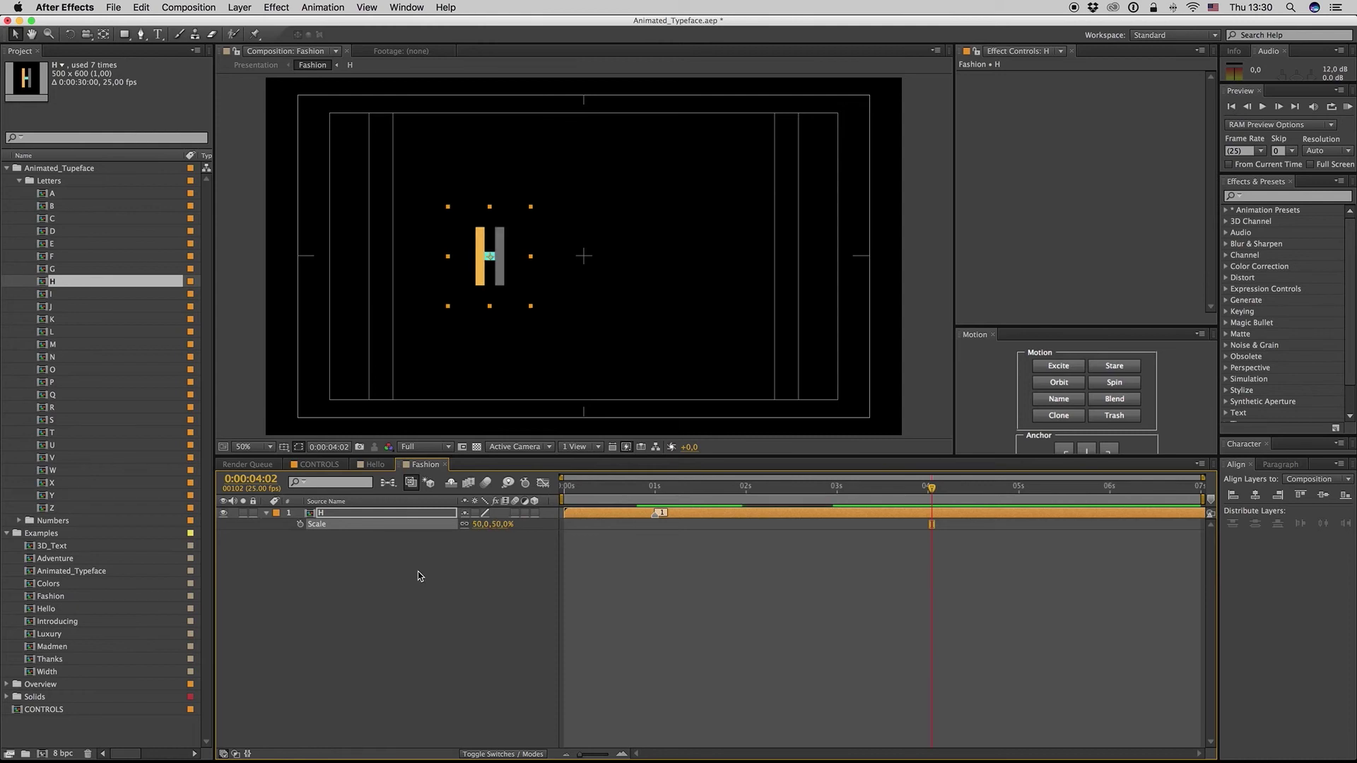
pyautogui.click(417, 573)
# - Duplicate the H and swap in E and L letters to its right, spelling HEL
pyautogui.press('s')
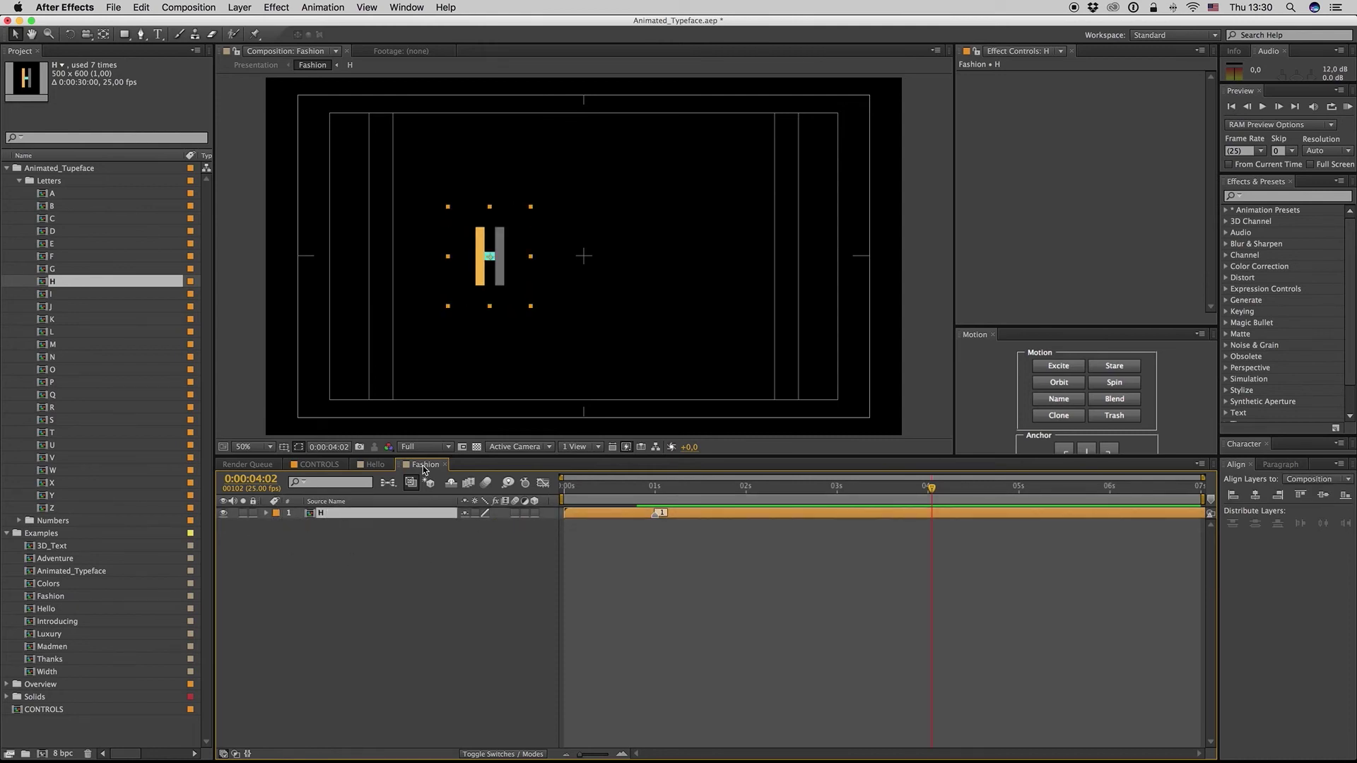
pyautogui.hotkey('ctrl', 'd')
pyautogui.moveTo(479, 276); pyautogui.dragTo(514, 276)
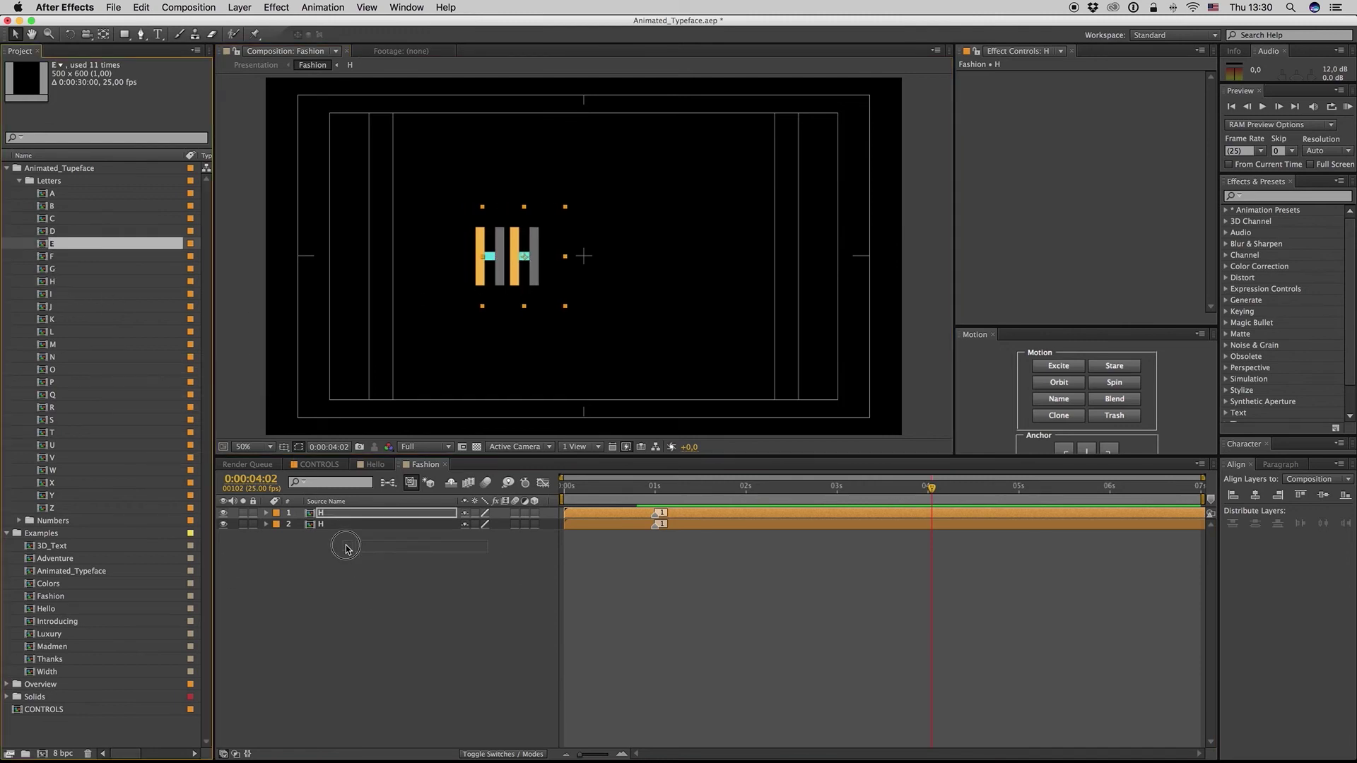
pyautogui.moveTo(44, 245); pyautogui.dragTo(346, 514)
pyautogui.hotkey('ctrl', 'd')
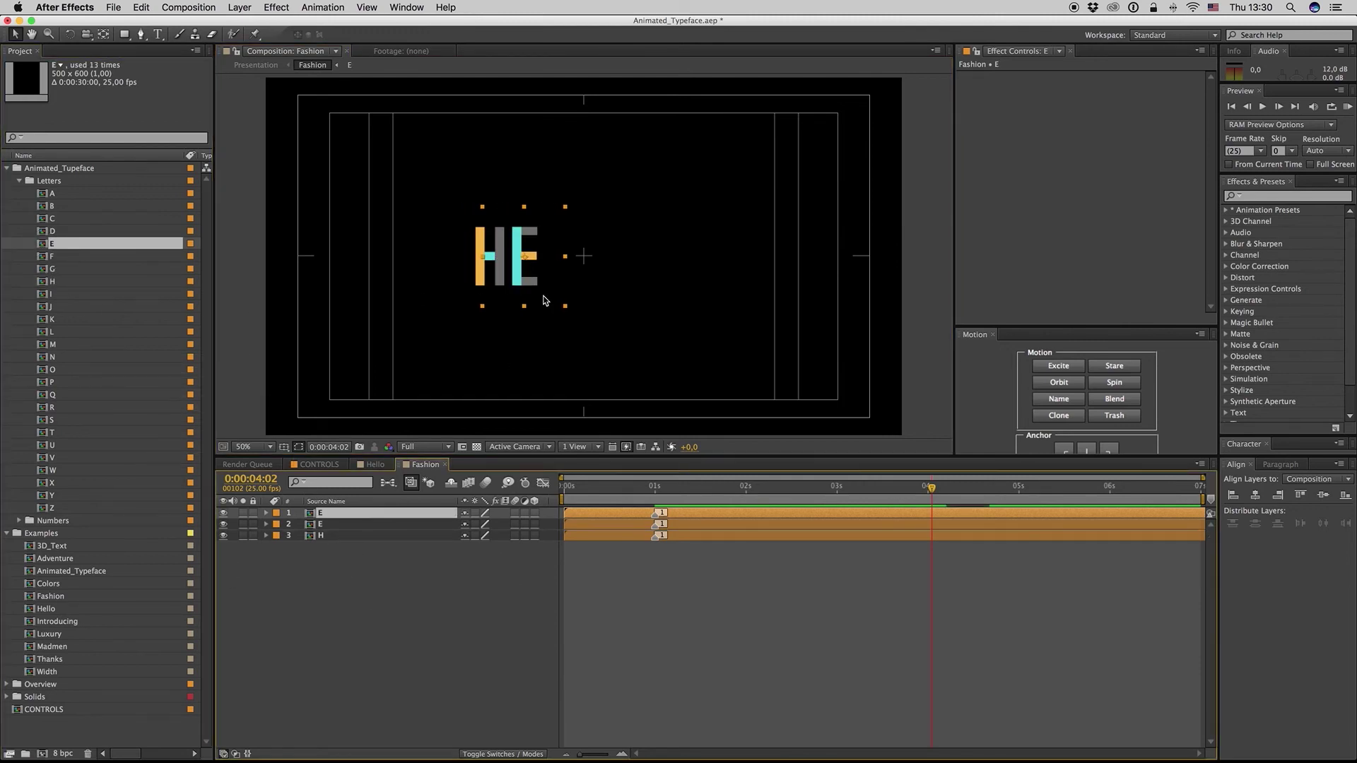
pyautogui.moveTo(545, 300); pyautogui.dragTo(584, 300)
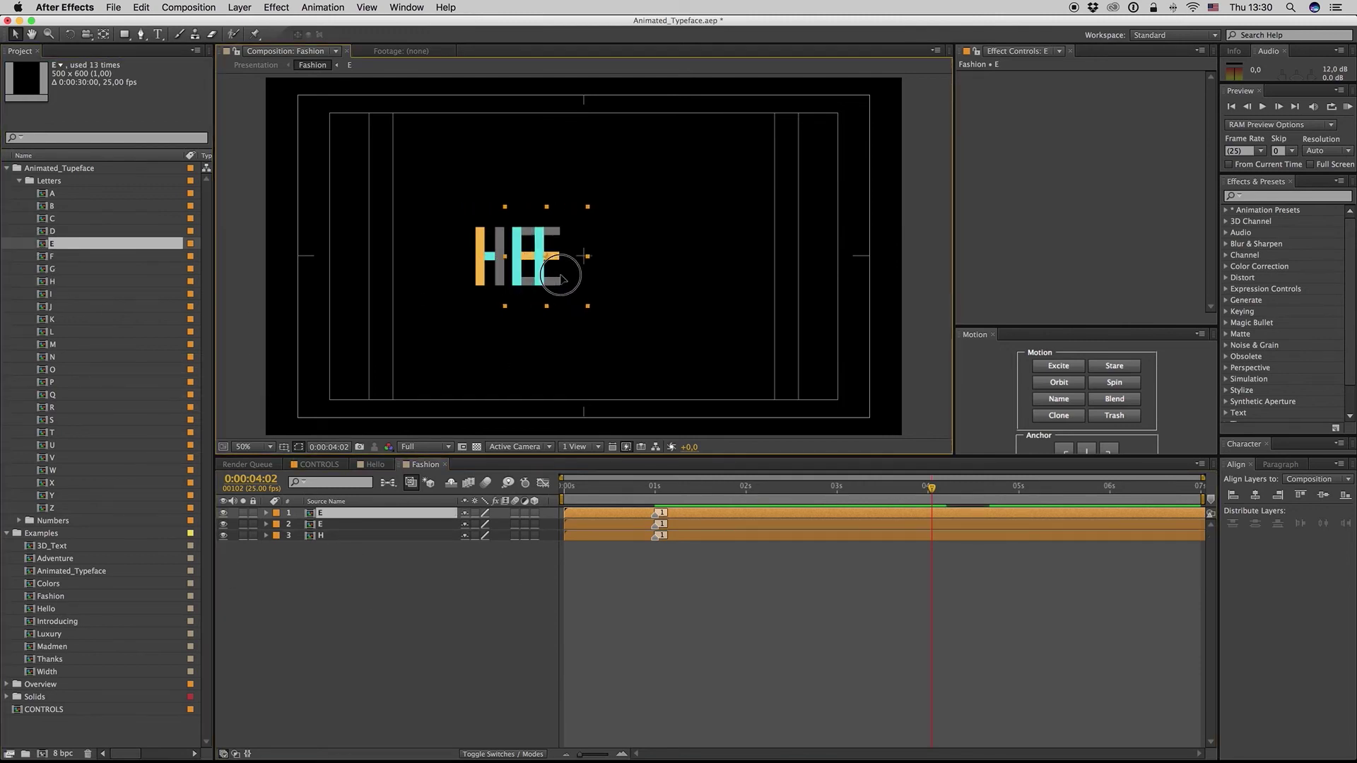
pyautogui.click(47, 298)
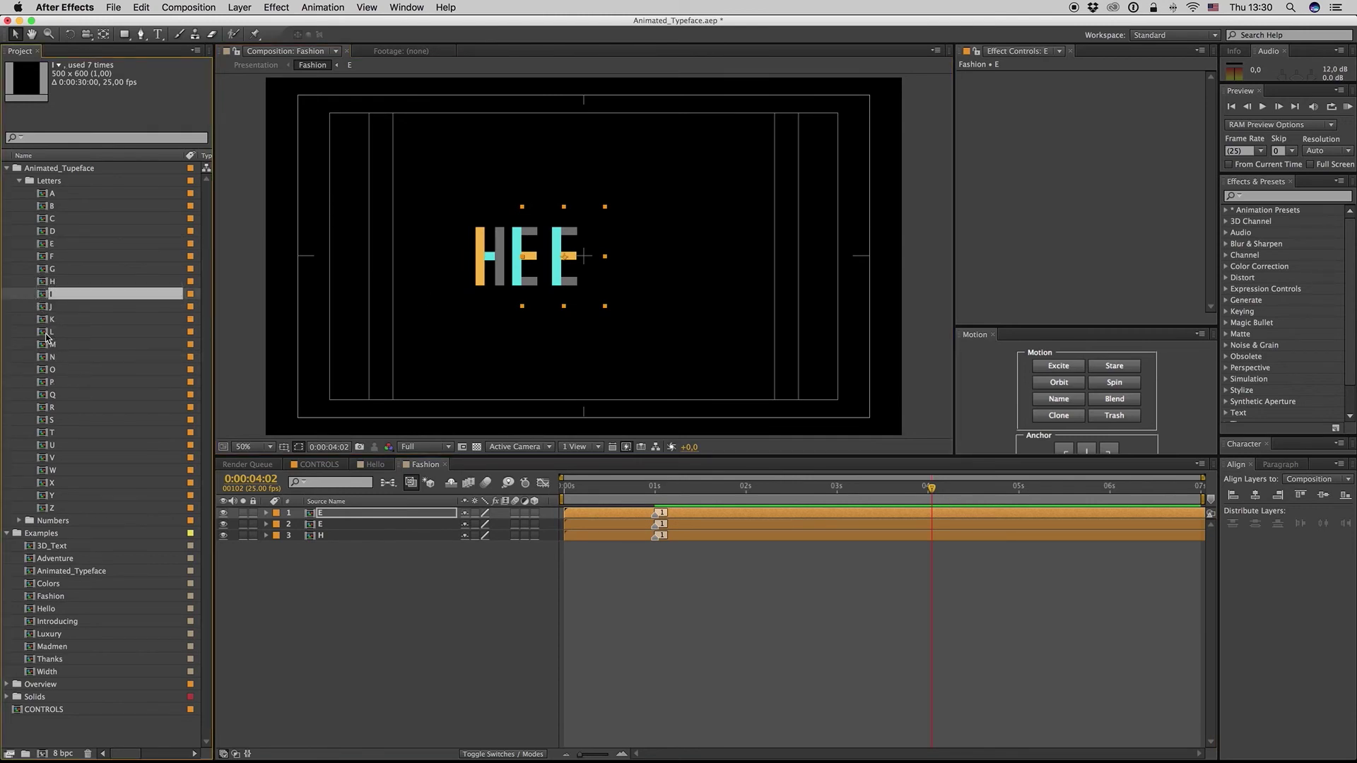
pyautogui.moveTo(46, 332); pyautogui.dragTo(328, 513)
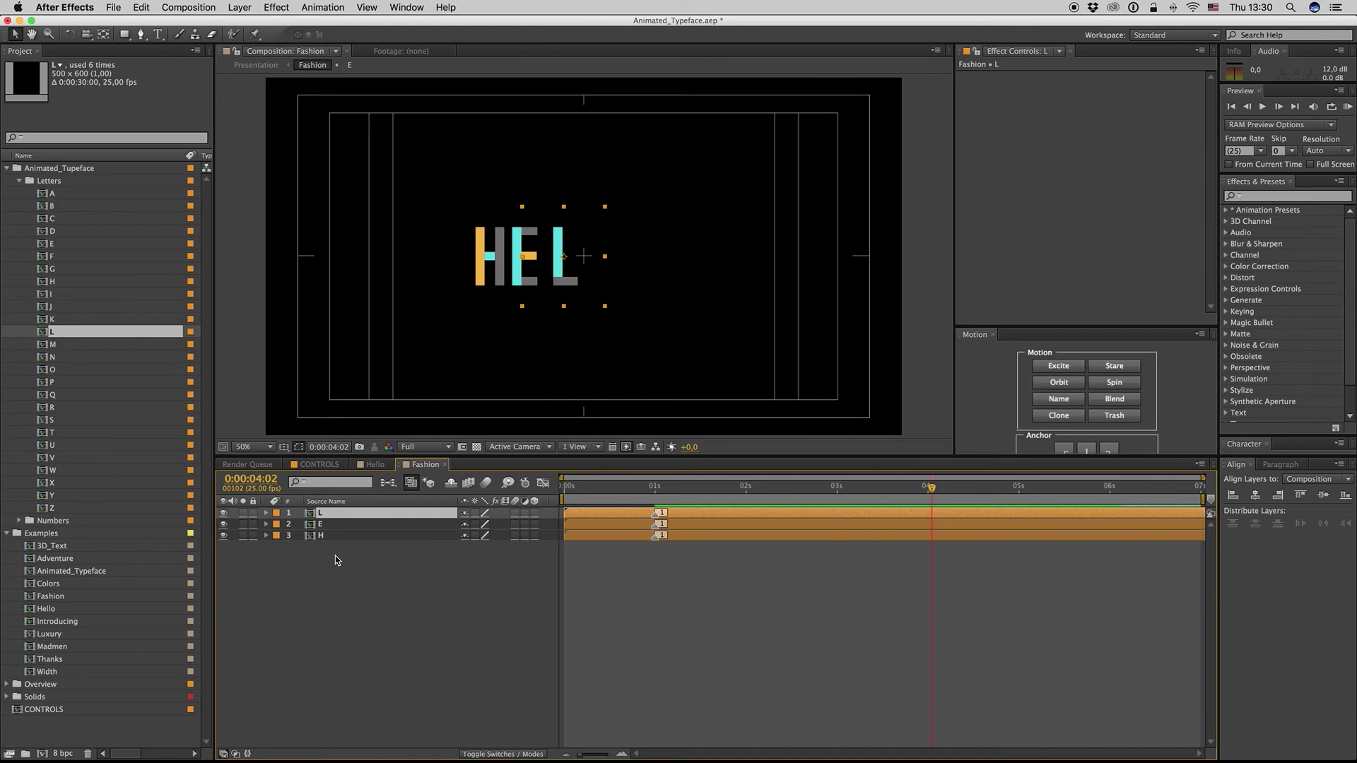
# - Add a second L and an O by duplicating and replacing layers, spelling HELLO
pyautogui.hotkey('ctrl', 'd')
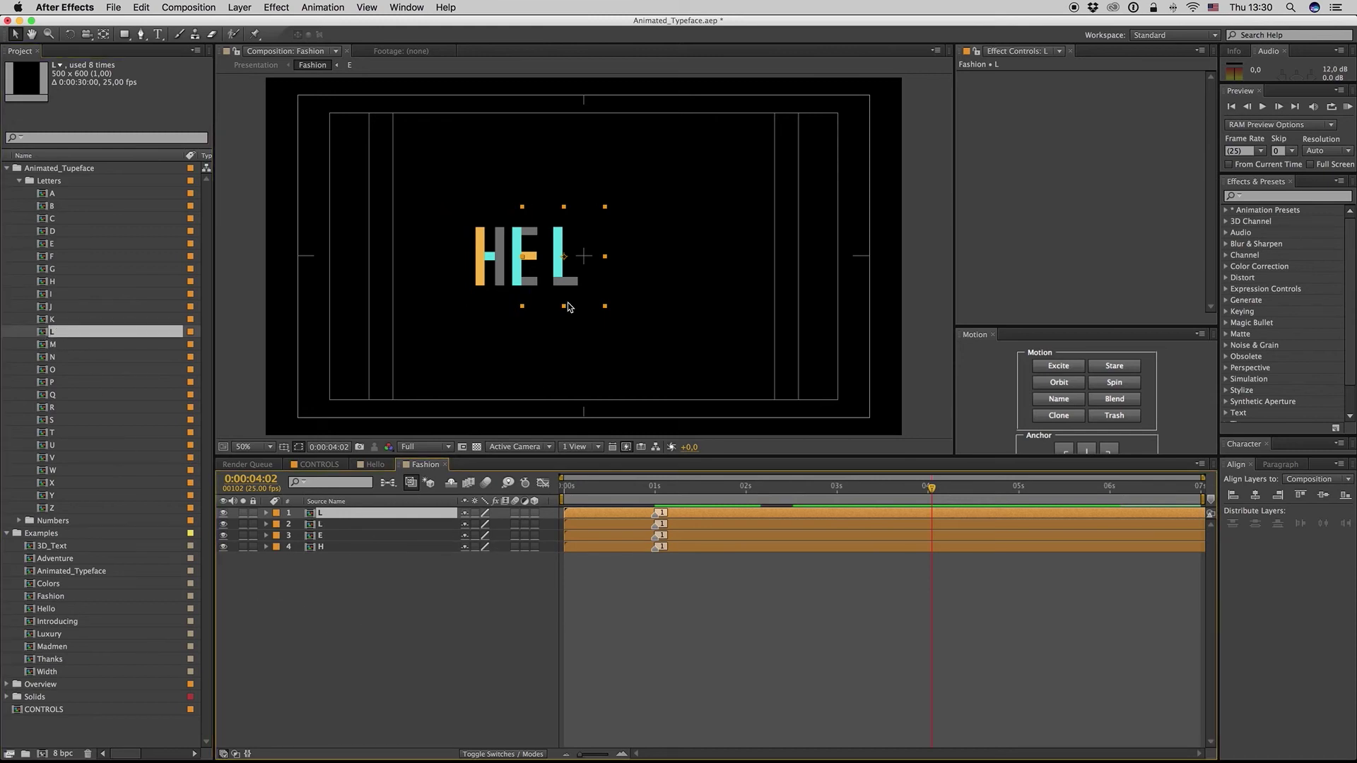
pyautogui.moveTo(564, 283); pyautogui.dragTo(593, 267)
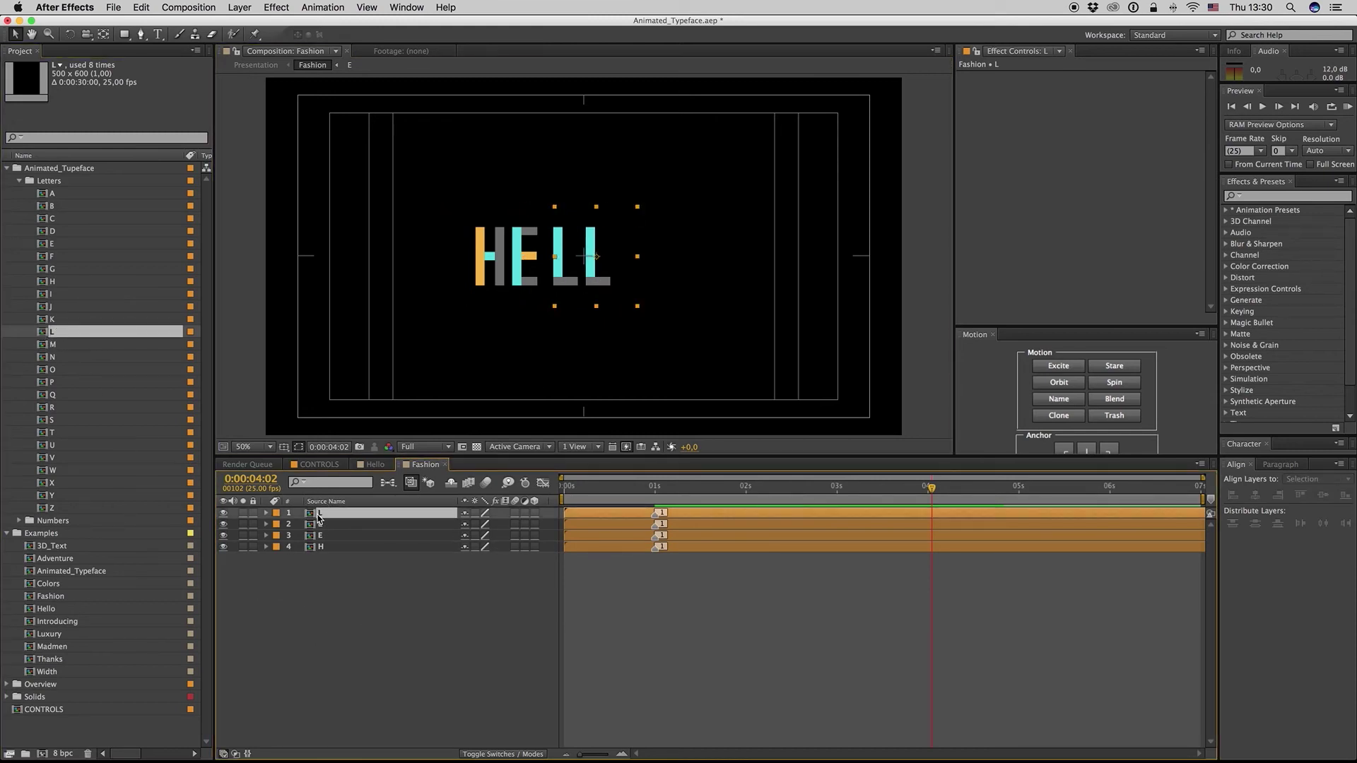
pyautogui.hotkey('ctrl', 'd')
pyautogui.moveTo(52, 369); pyautogui.dragTo(628, 280)
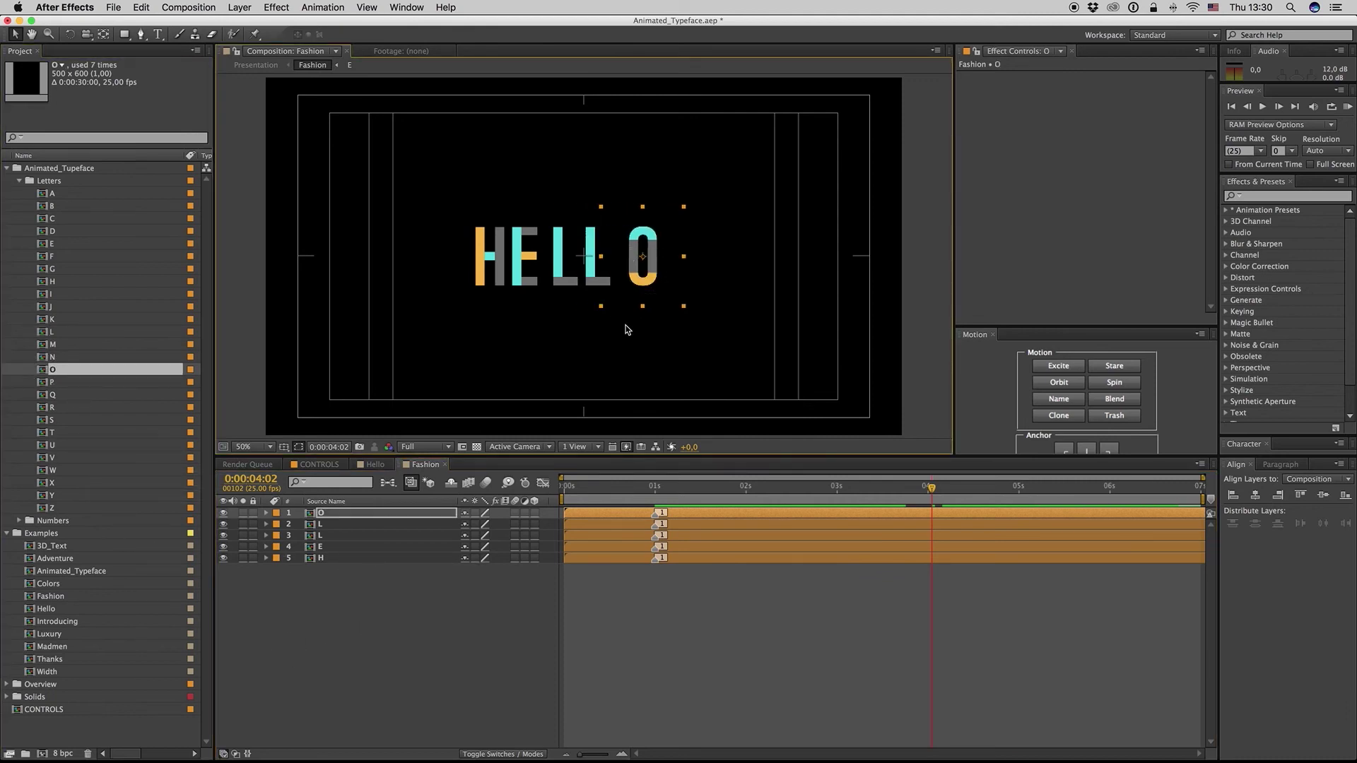
# - Distribute the five letters' horizontal centres evenly and centre HELLO in the frame
pyautogui.hotkey('ctrl', 'a')
pyautogui.click(1325, 526)
pyautogui.moveTo(604, 264); pyautogui.dragTo(624, 264)
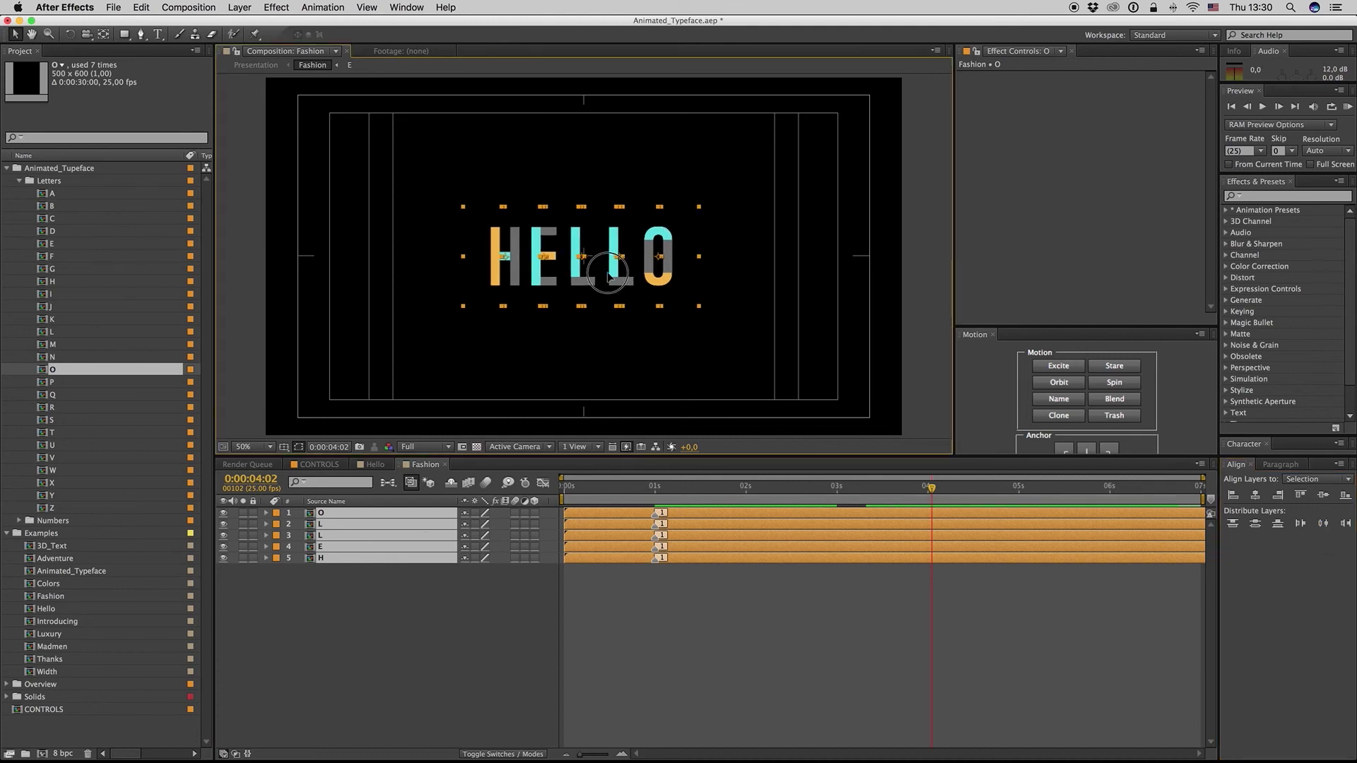
pyautogui.click(499, 606)
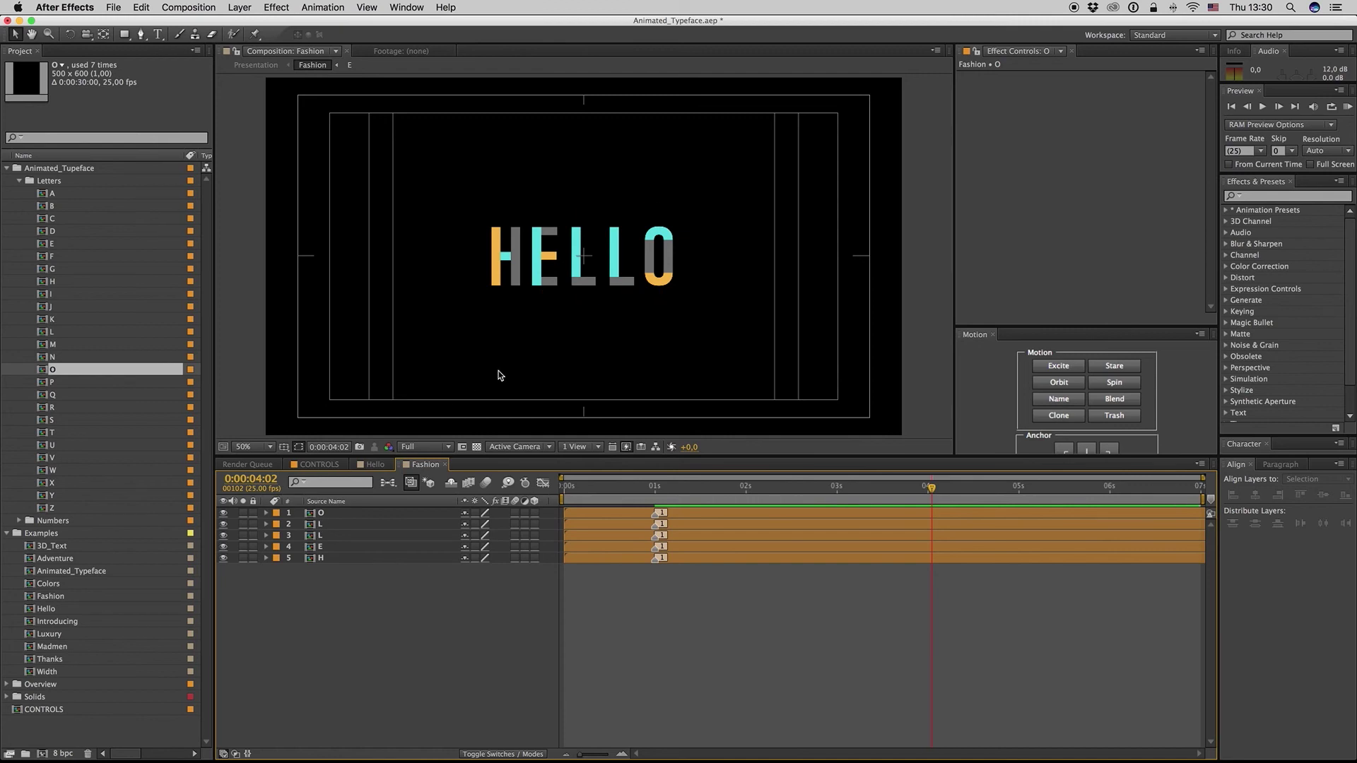
# - Try 39% scale on all five letters, undo back to 50%, and enlarge the viewer
pyautogui.moveTo(452, 576); pyautogui.dragTo(322, 510)
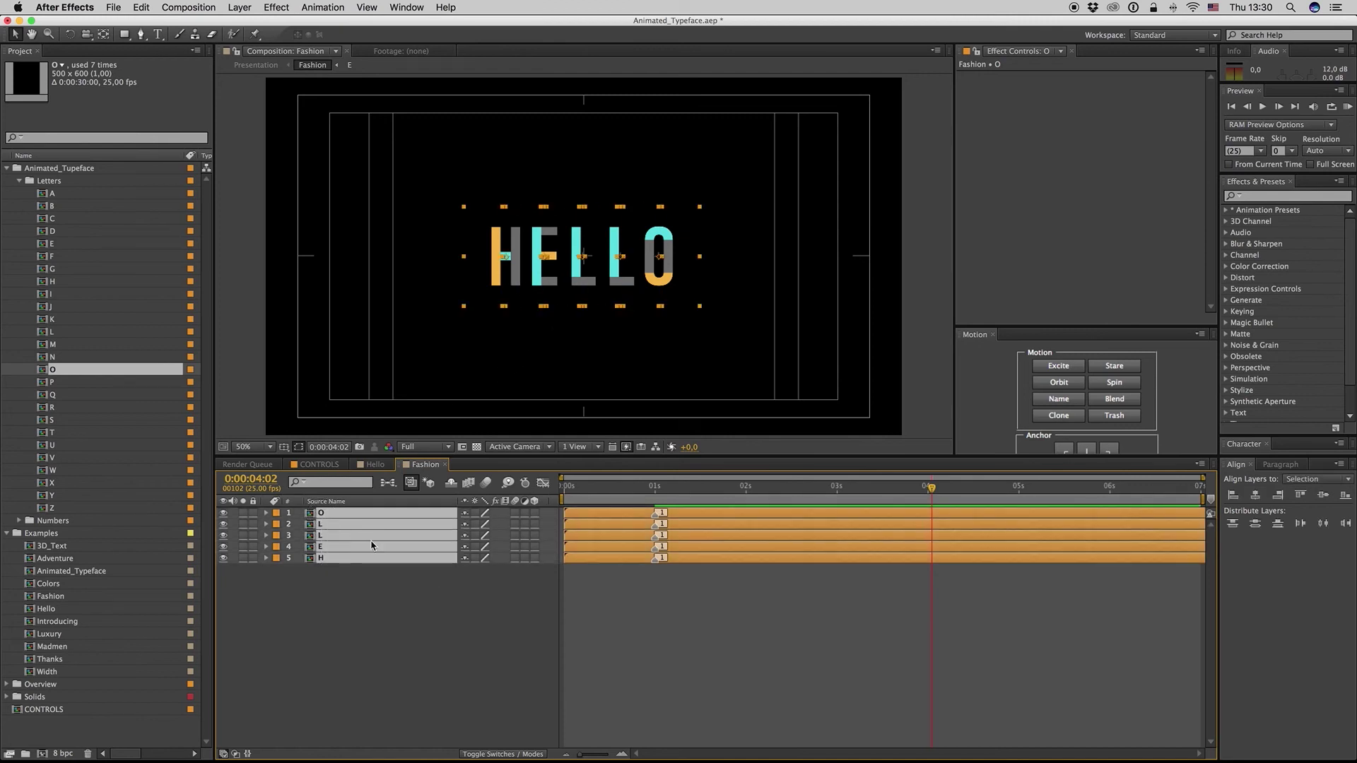
pyautogui.press('s')
pyautogui.moveTo(504, 554); pyautogui.dragTo(508, 560)
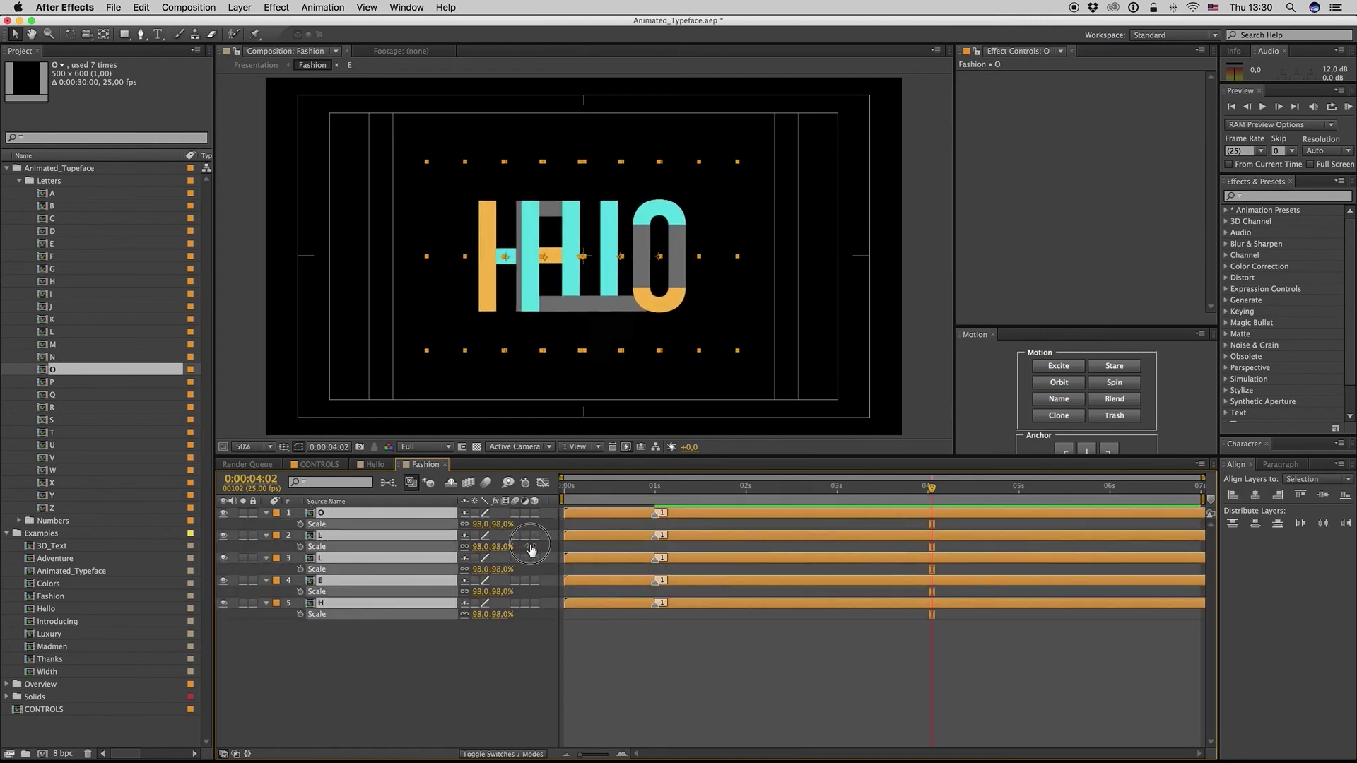
pyautogui.press('super+z')
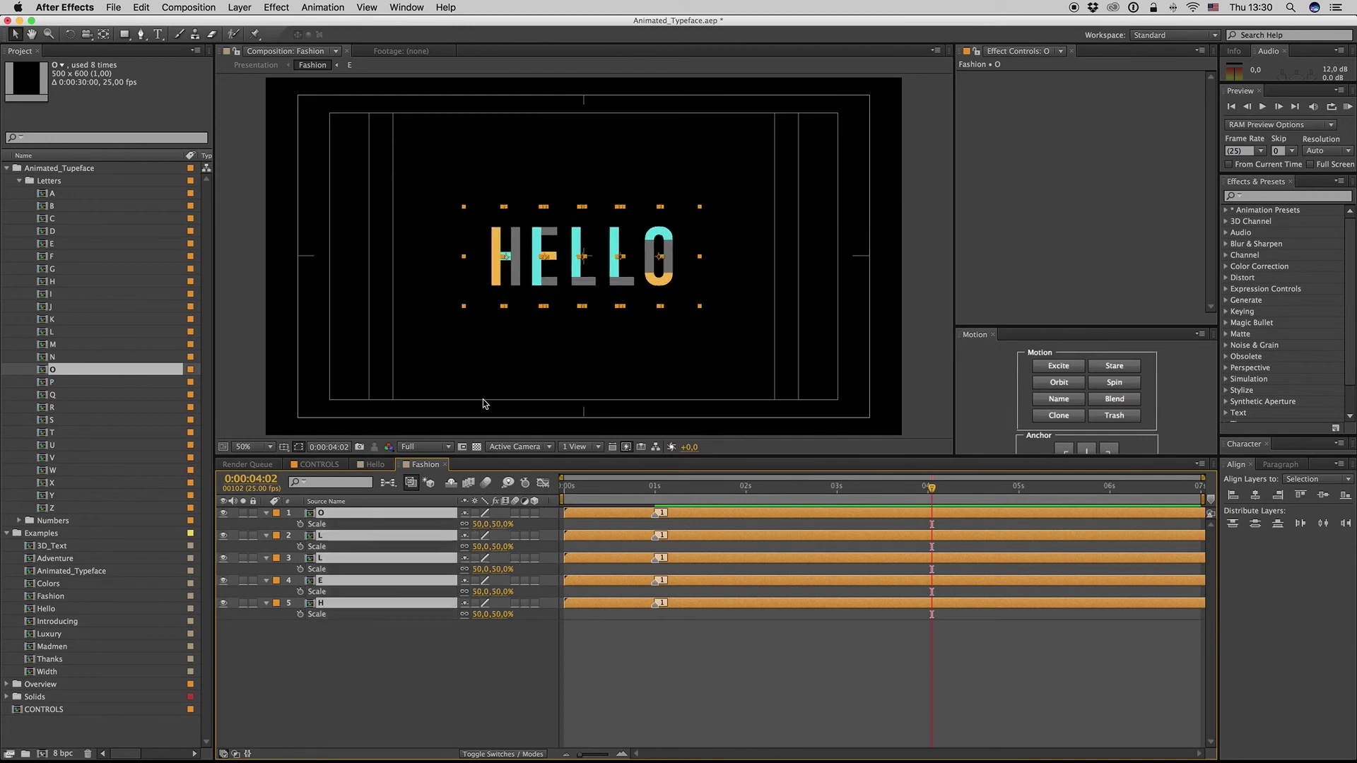
pyautogui.press('s')
pyautogui.click(384, 636)
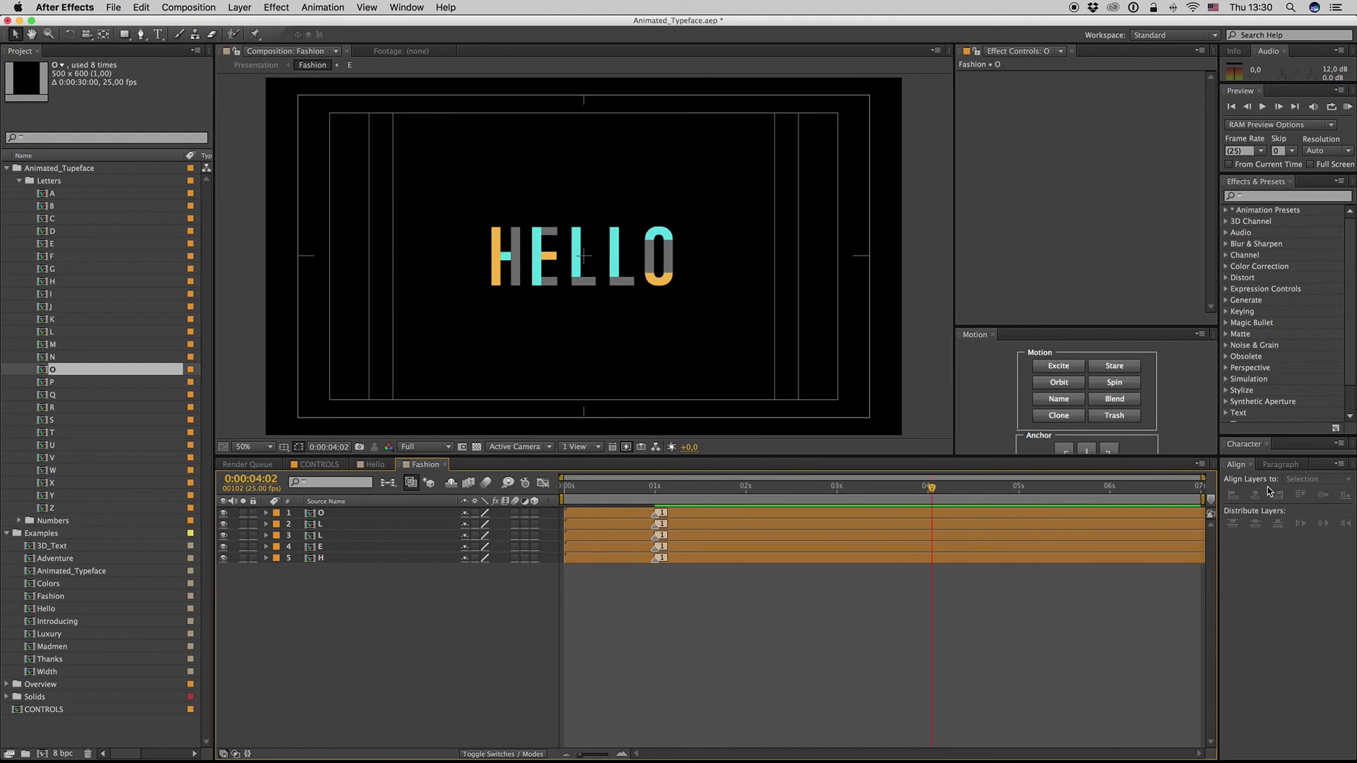
pyautogui.moveTo(1290, 456)
pyautogui.mouseDown()
pyautogui.moveTo(1287, 565)
pyautogui.moveTo(1291, 423)
pyautogui.mouseUp()
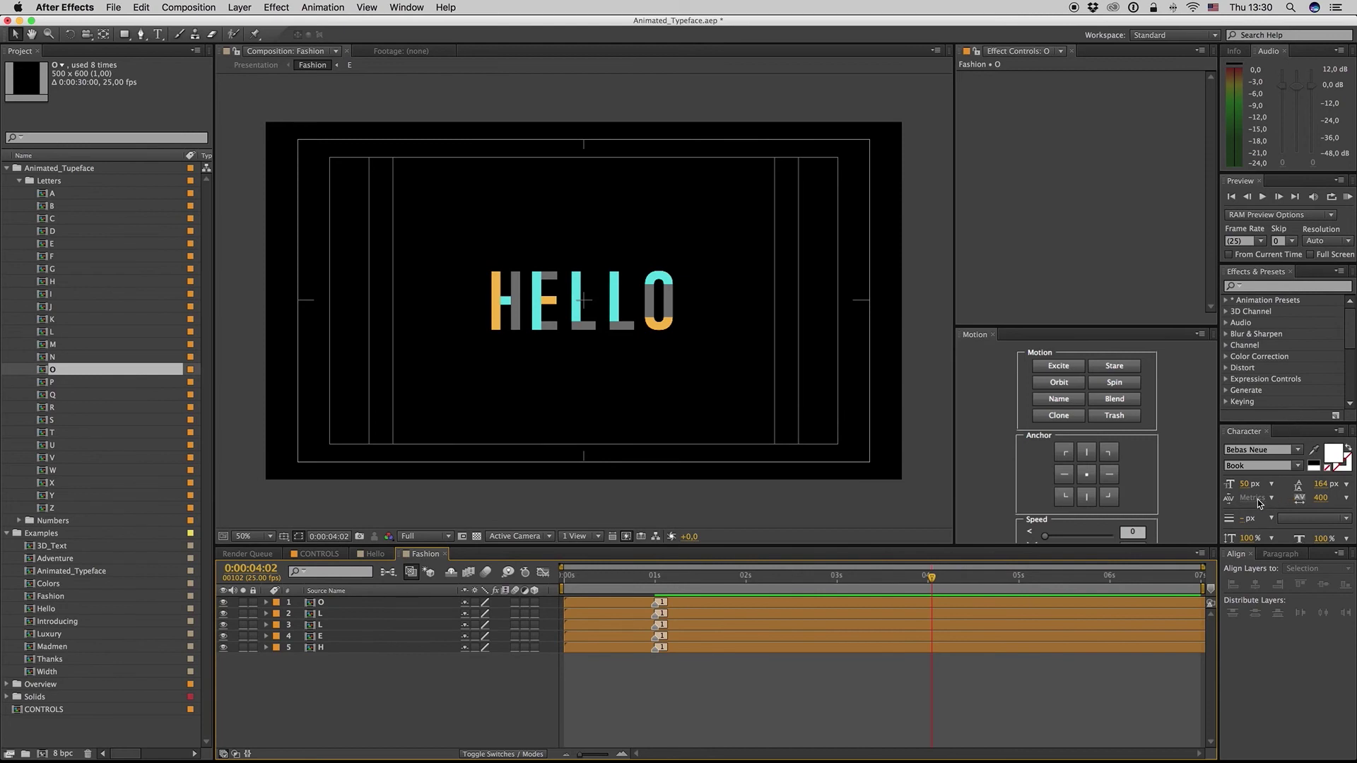
pyautogui.click(612, 577)
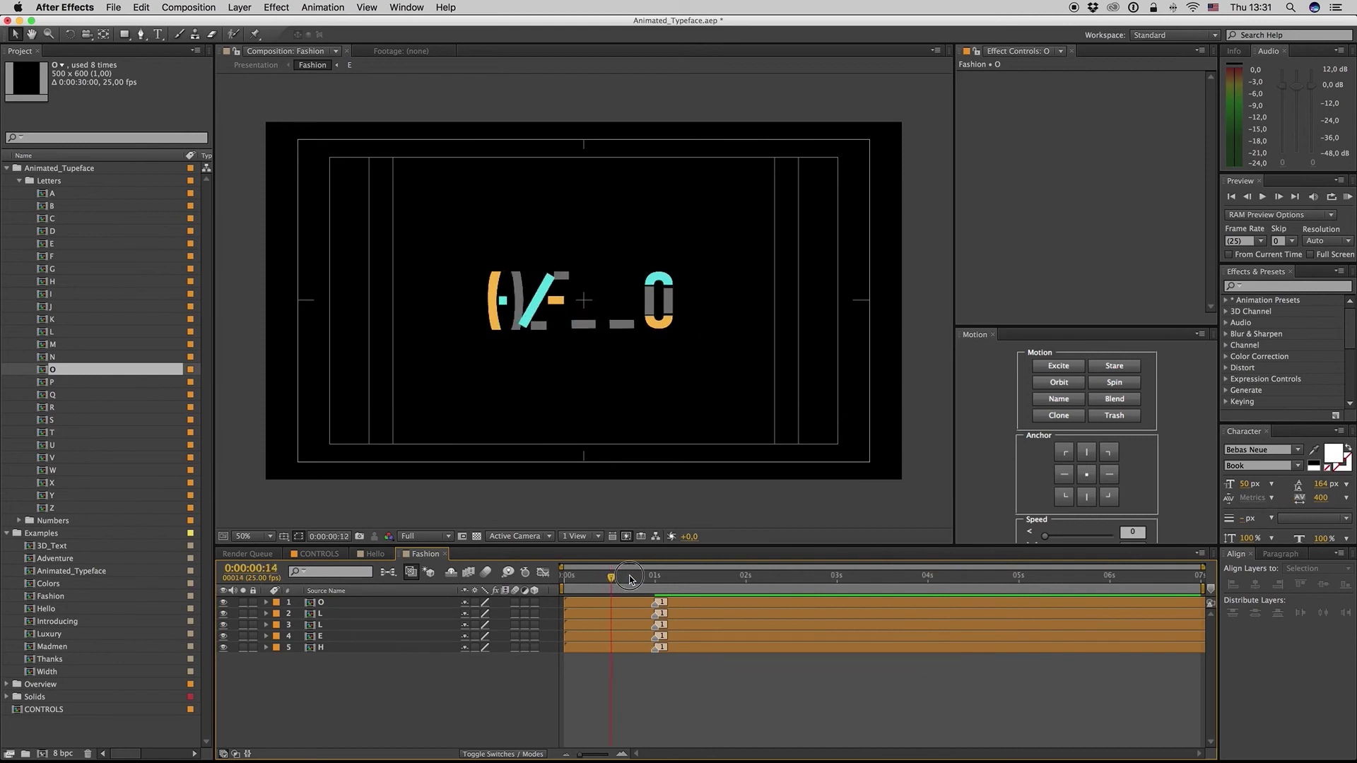
# - Add Null 1 from the Solids folder to the Fashion comp, hidden
pyautogui.press('space')
pyautogui.click(7, 697)
pyautogui.click(48, 722)
pyautogui.moveTo(356, 604); pyautogui.dragTo(378, 622)
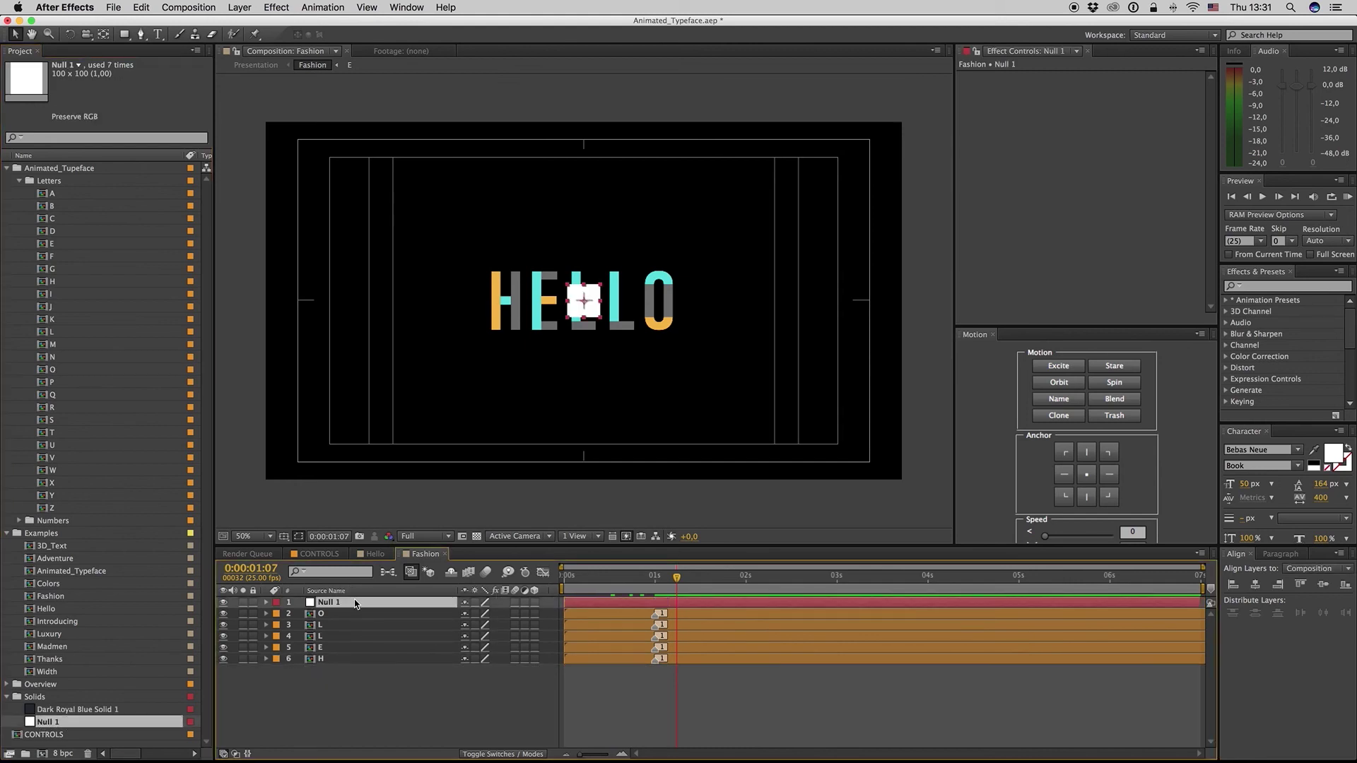
pyautogui.click(223, 602)
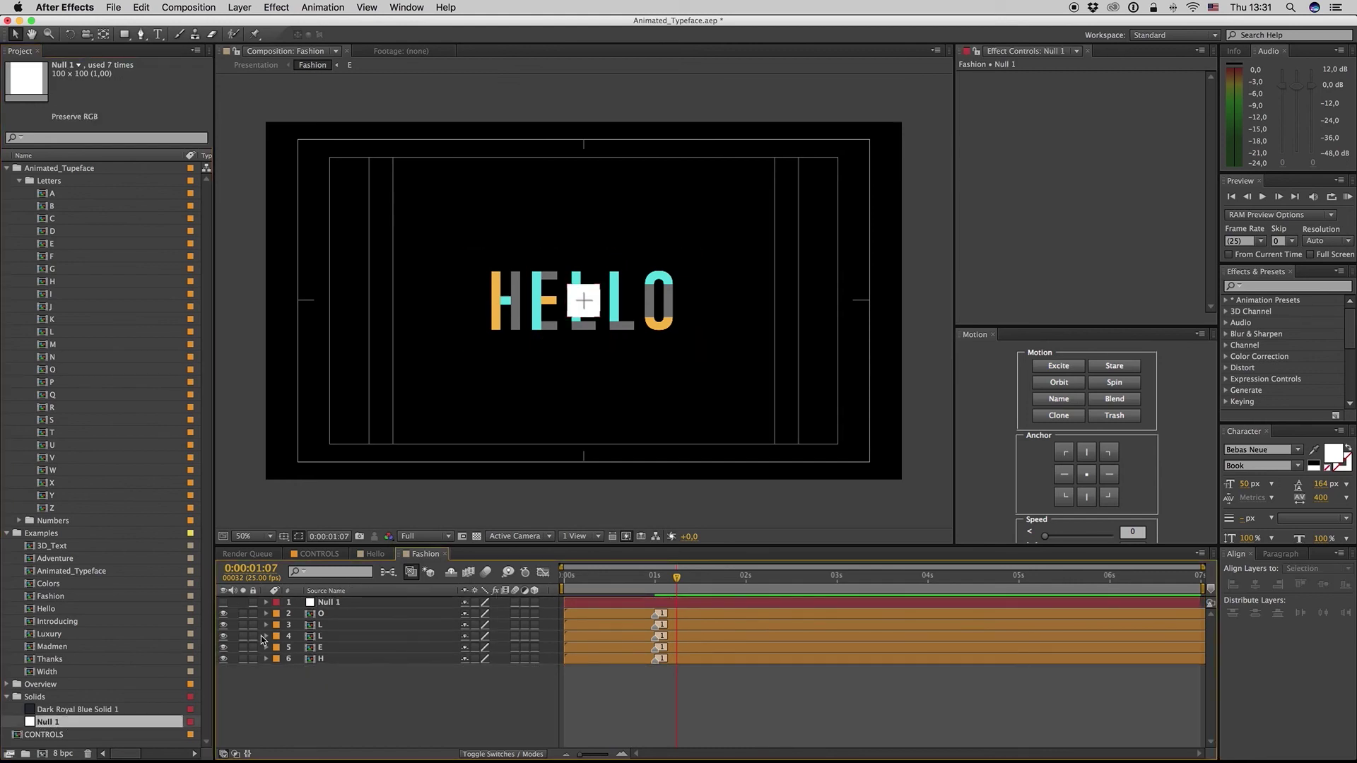
# - Show the Parent column and parent the O, L, L, E, H layers to Null 1
pyautogui.rightClick(417, 593)
pyautogui.moveTo(449, 633)
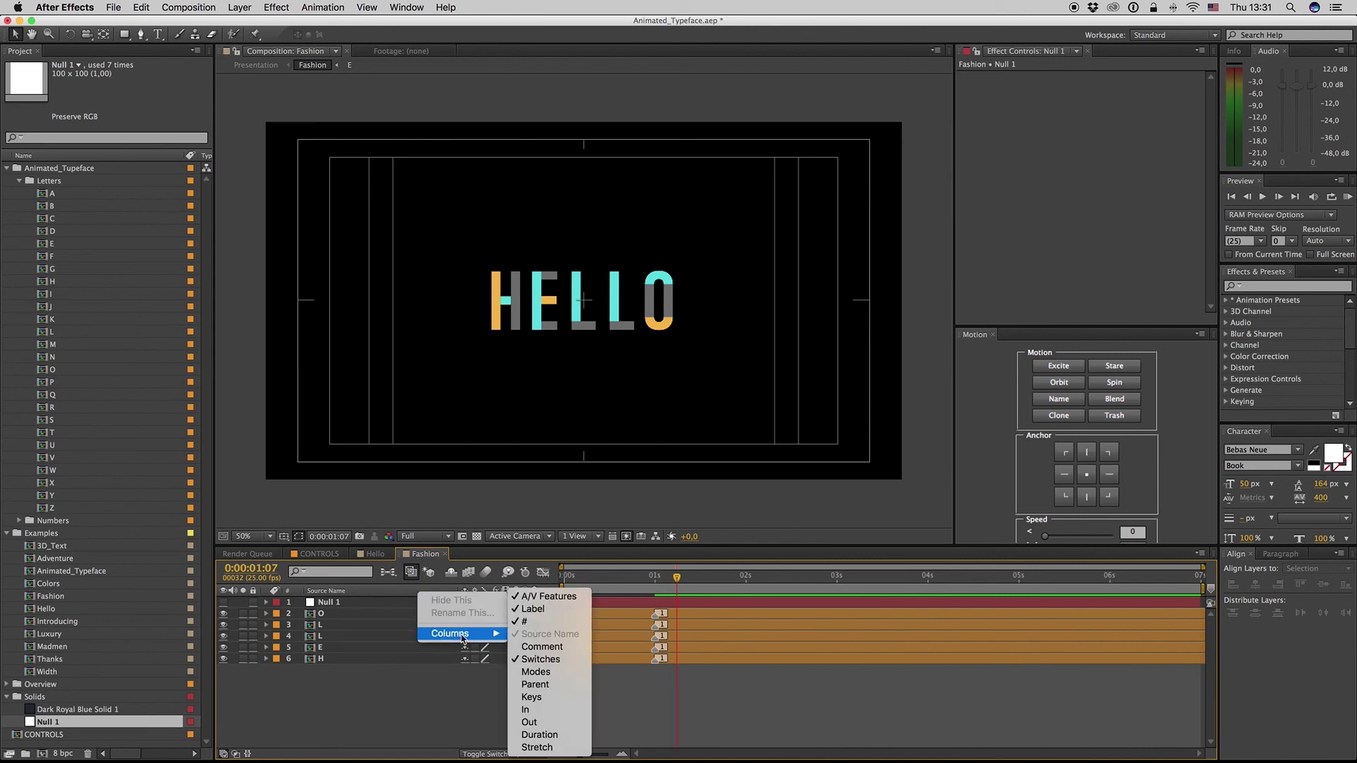
pyautogui.click(557, 685)
pyautogui.moveTo(347, 679); pyautogui.dragTo(389, 622)
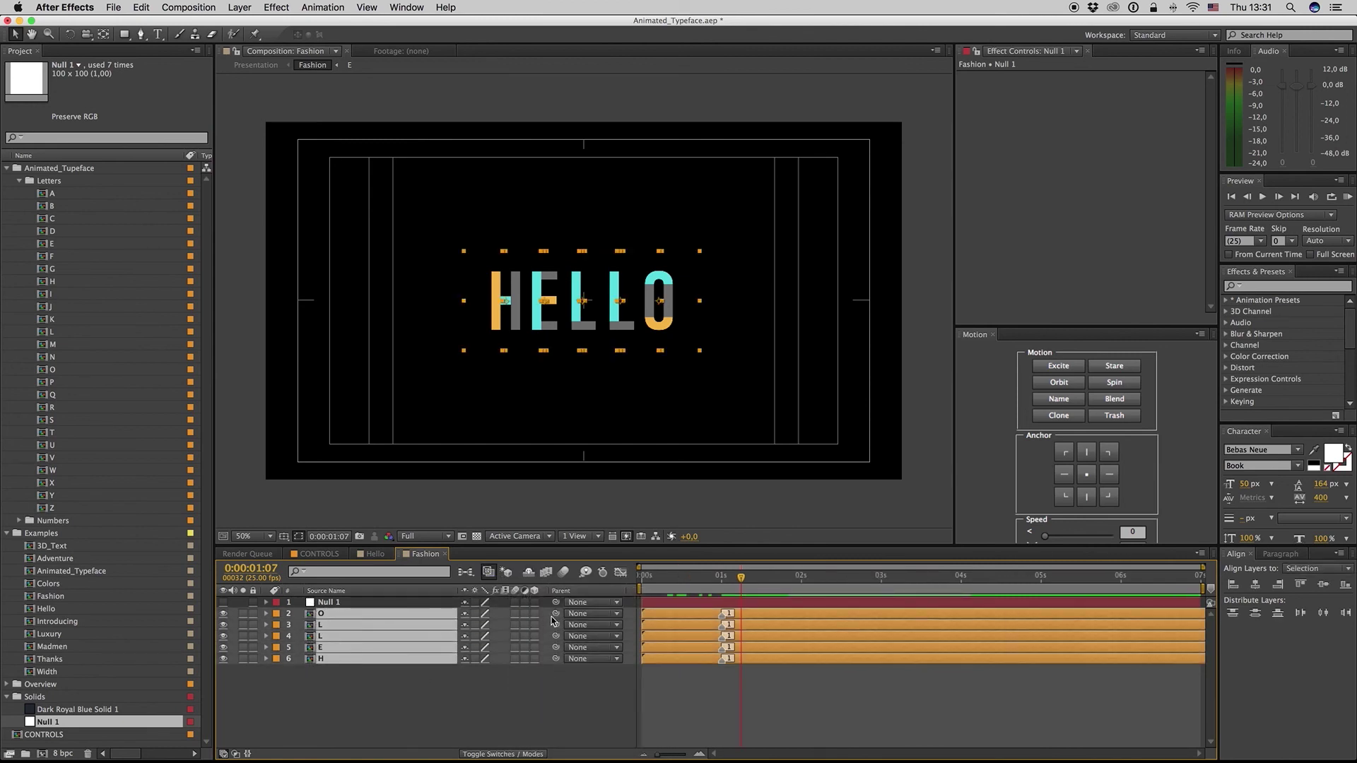
pyautogui.moveTo(555, 625); pyautogui.dragTo(329, 606)
# - Scale Null 1 to 200% with 0% opacity, nudging HELLO slightly right
pyautogui.click(329, 606)
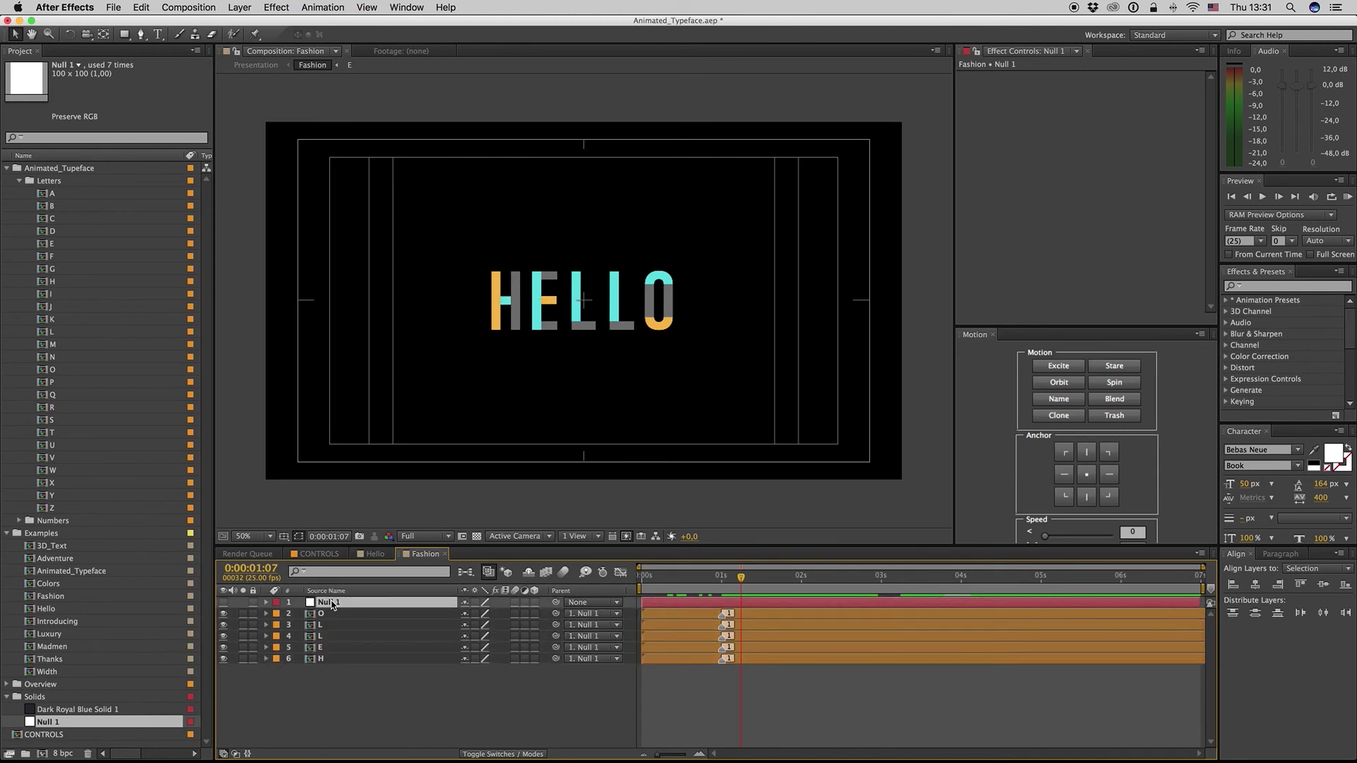
pyautogui.press('s')
pyautogui.moveTo(494, 613); pyautogui.dragTo(586, 614)
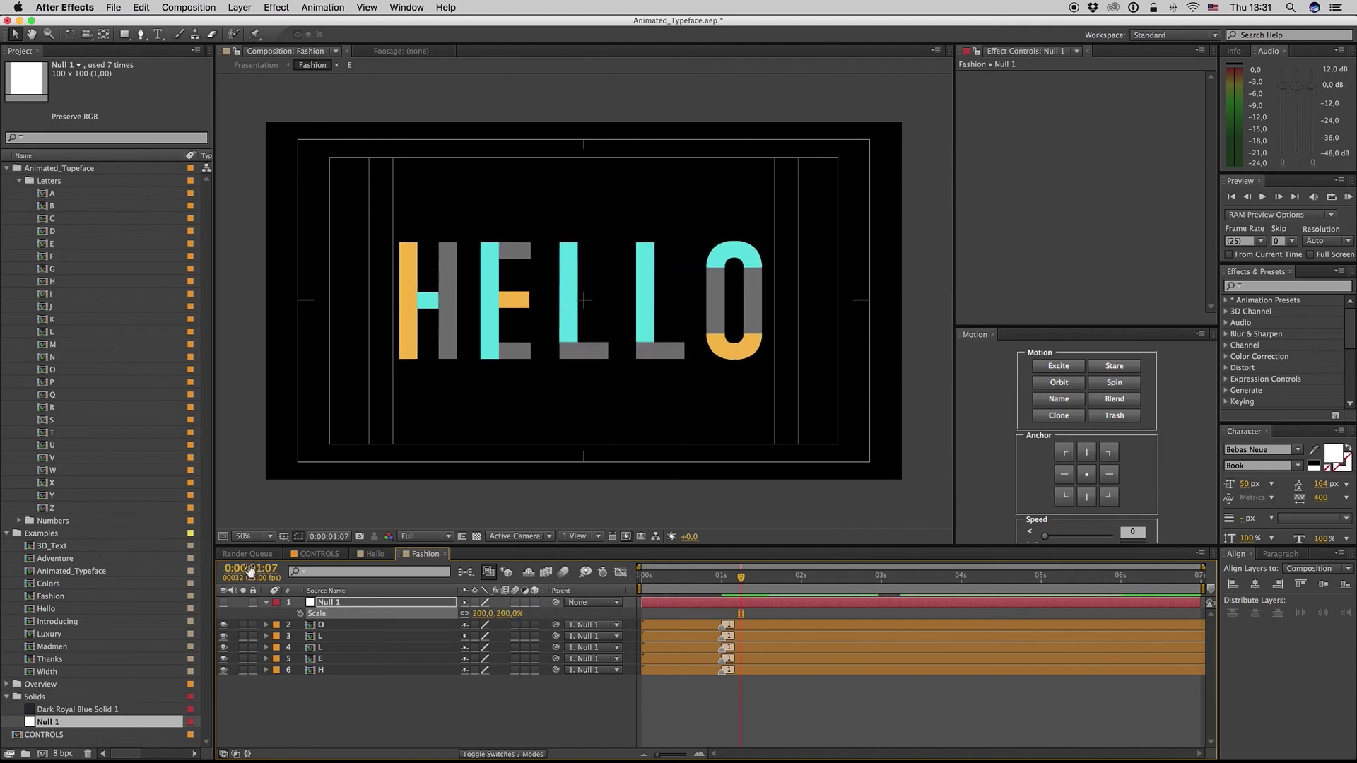
pyautogui.click(224, 604)
pyautogui.press('t')
pyautogui.moveTo(467, 614); pyautogui.dragTo(305, 612)
pyautogui.moveTo(596, 321); pyautogui.dragTo(601, 324)
pyautogui.click(811, 710)
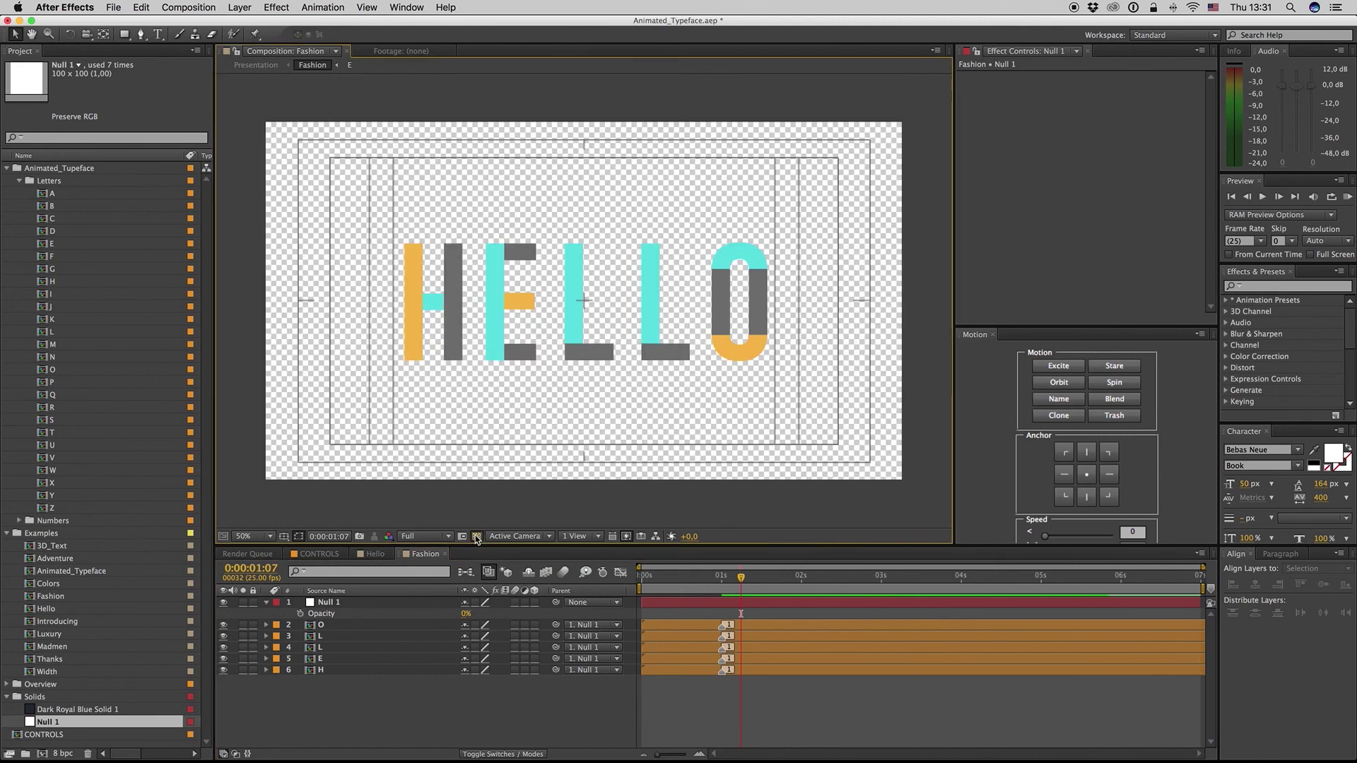
pyautogui.press('space')
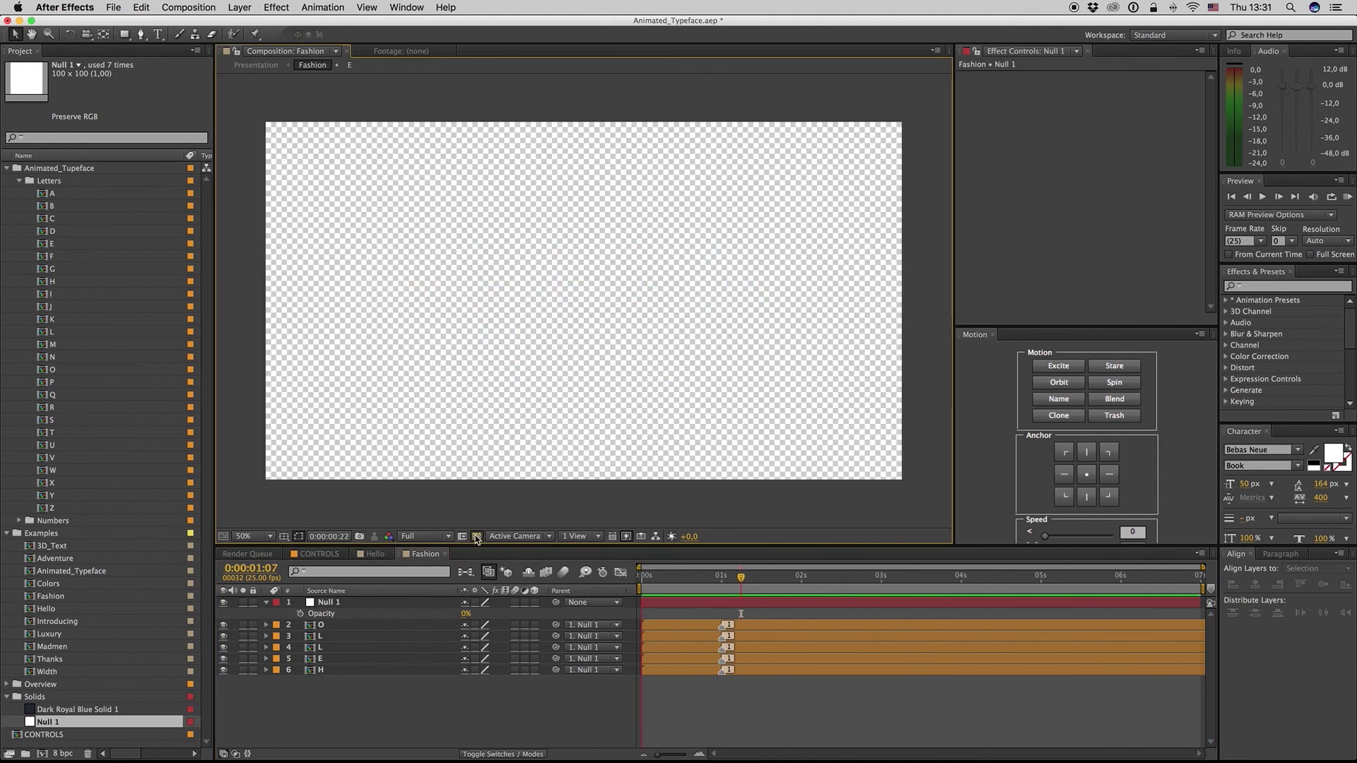
pyautogui.press('space')
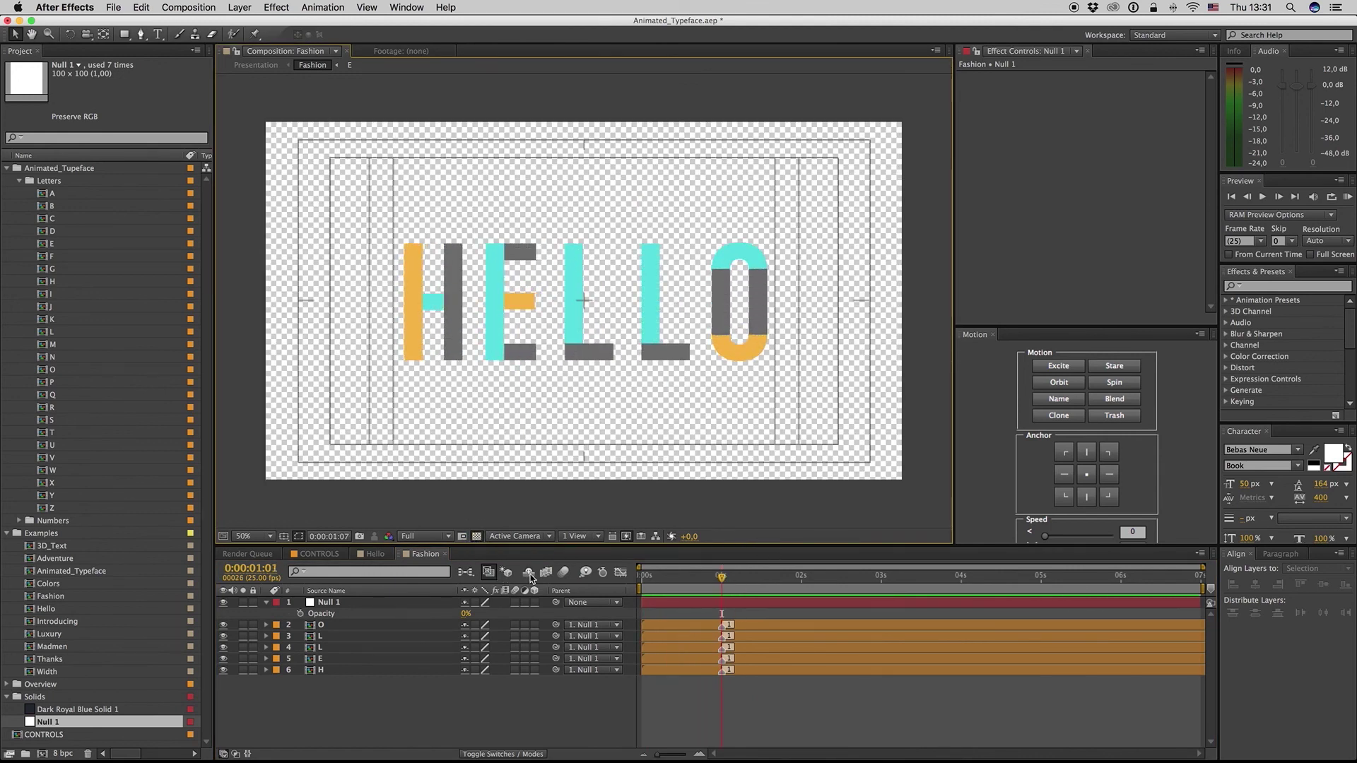
pyautogui.click(532, 577)
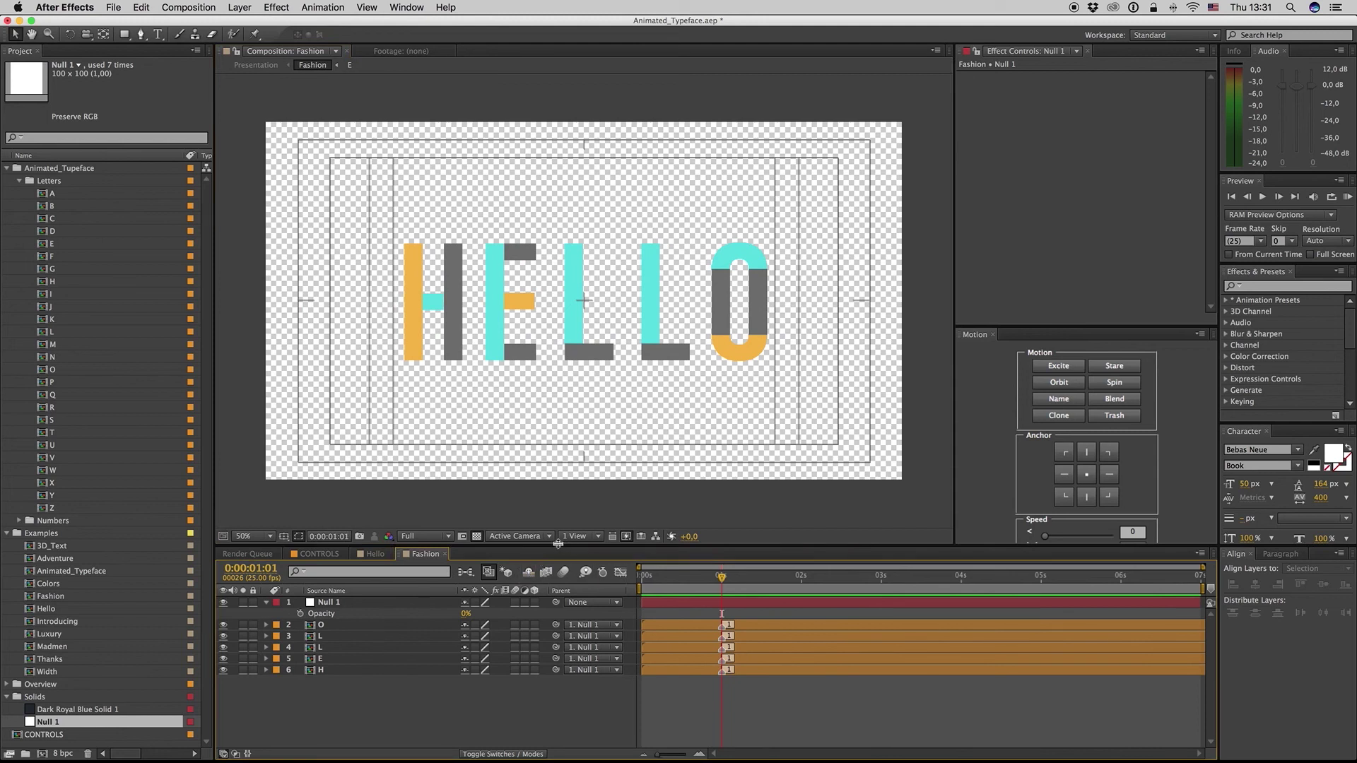
pyautogui.click(476, 537)
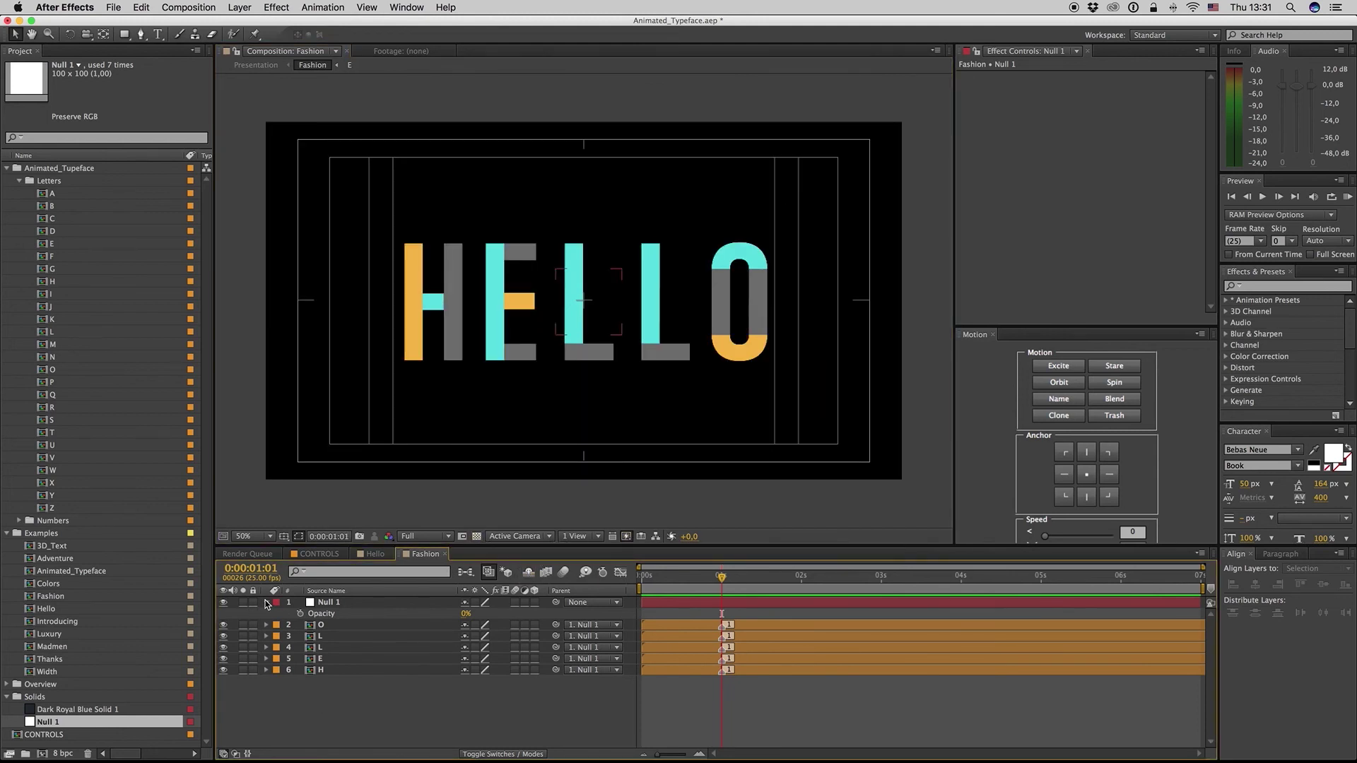
# - Trim the five letter layers at the current time, sequence them, then undo the sequencing
pyautogui.click(266, 602)
pyautogui.moveTo(651, 577); pyautogui.dragTo(654, 578)
pyautogui.moveTo(325, 671); pyautogui.dragTo(322, 620)
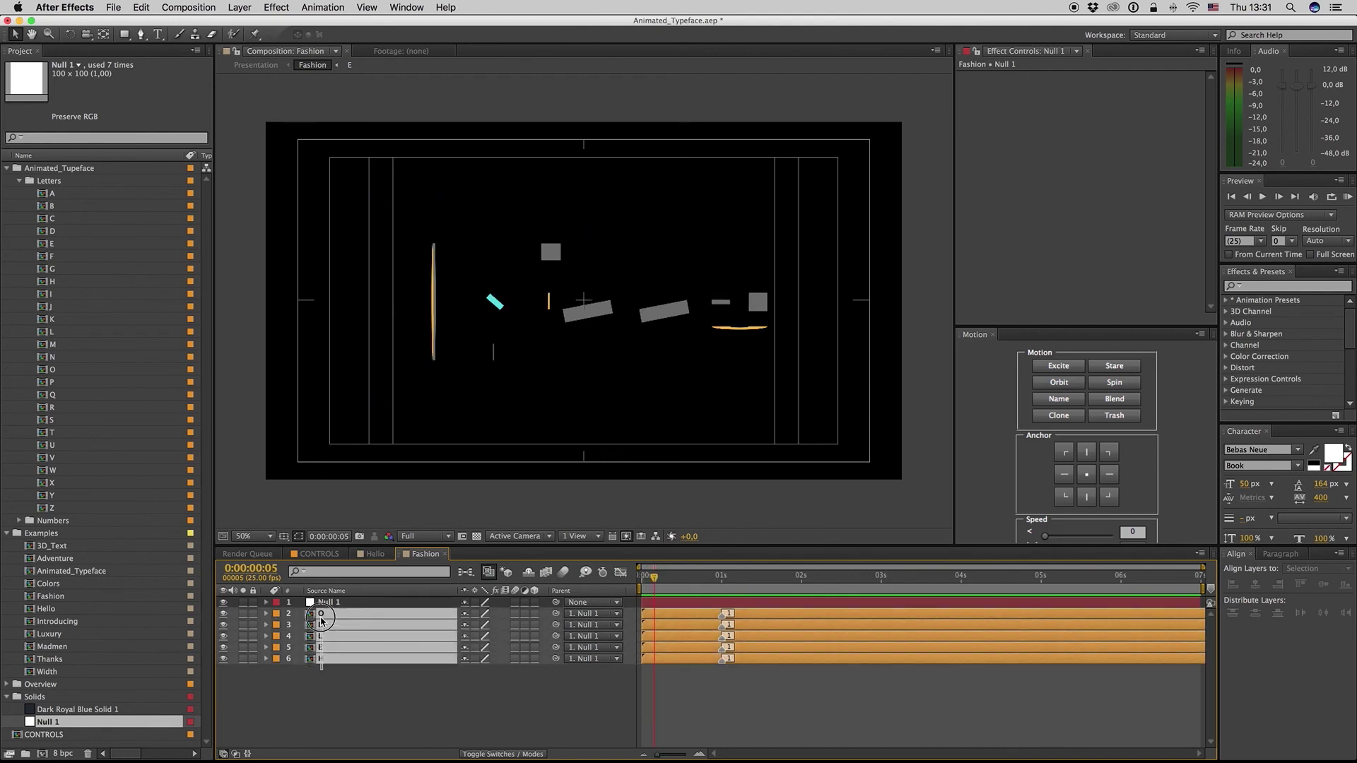
pyautogui.hotkey('alt', ']')
pyautogui.rightClick(327, 661)
pyautogui.moveTo(378, 489)
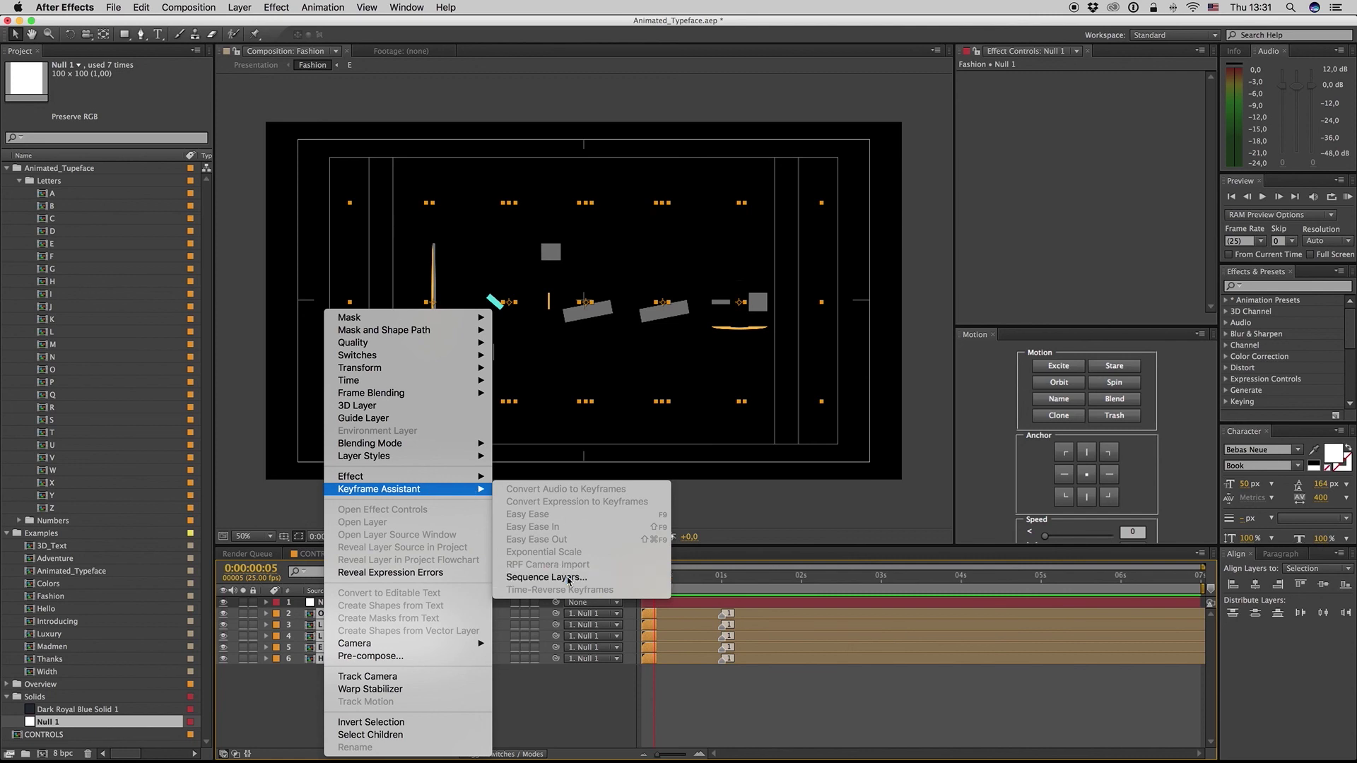
pyautogui.click(569, 577)
pyautogui.click(846, 554)
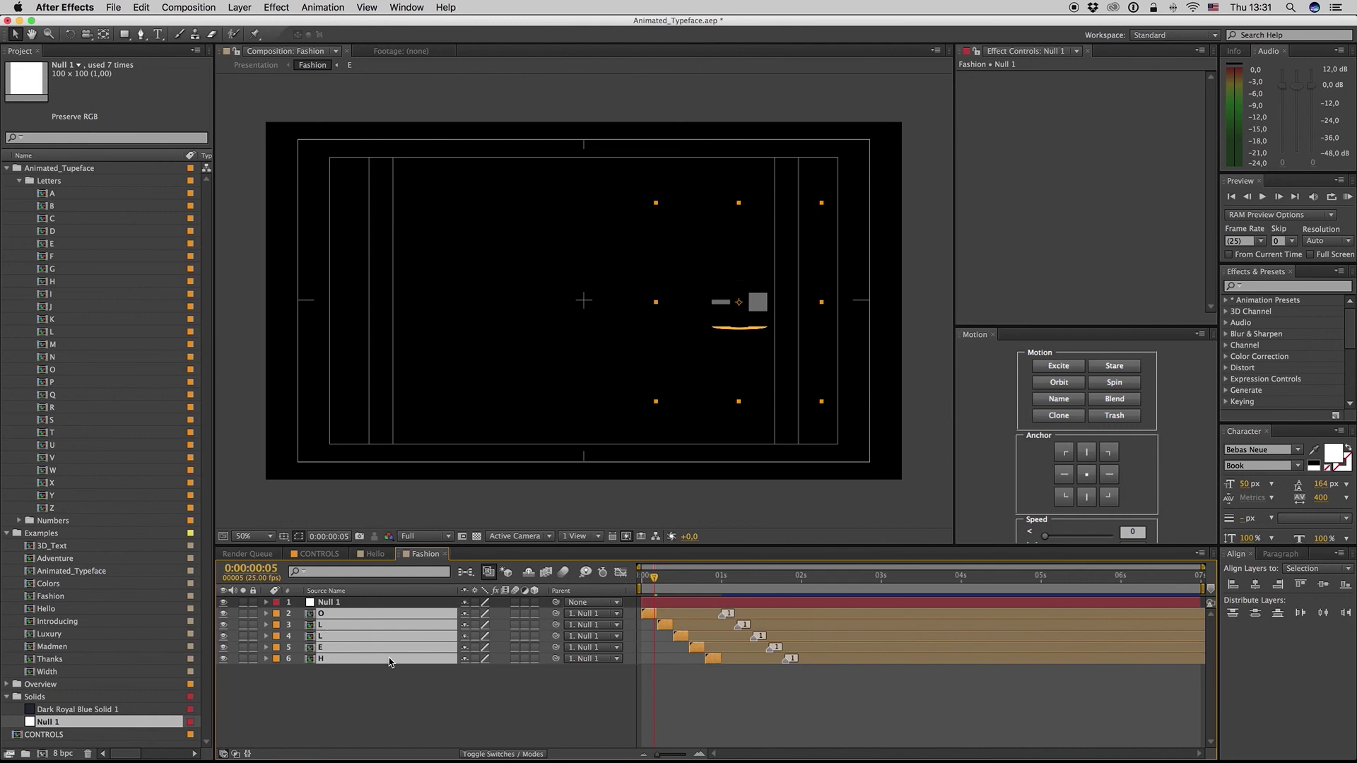
pyautogui.hotkey('ctrl', 'z')
# - Reapply Sequence Layers to the five letter layers, H first through O last
pyautogui.click(320, 660)
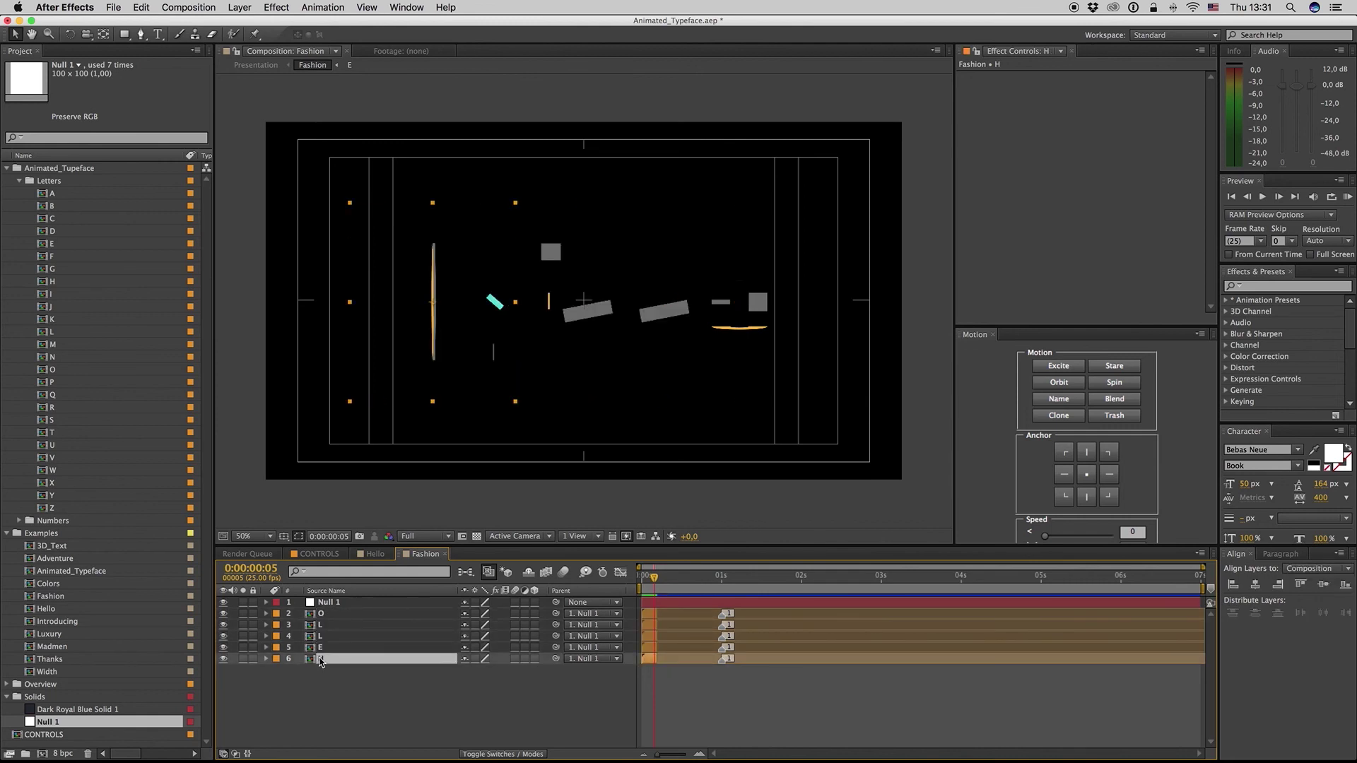
pyautogui.keyDown('shift'); pyautogui.click(321, 614); pyautogui.keyUp('shift')
pyautogui.rightClick(322, 614)
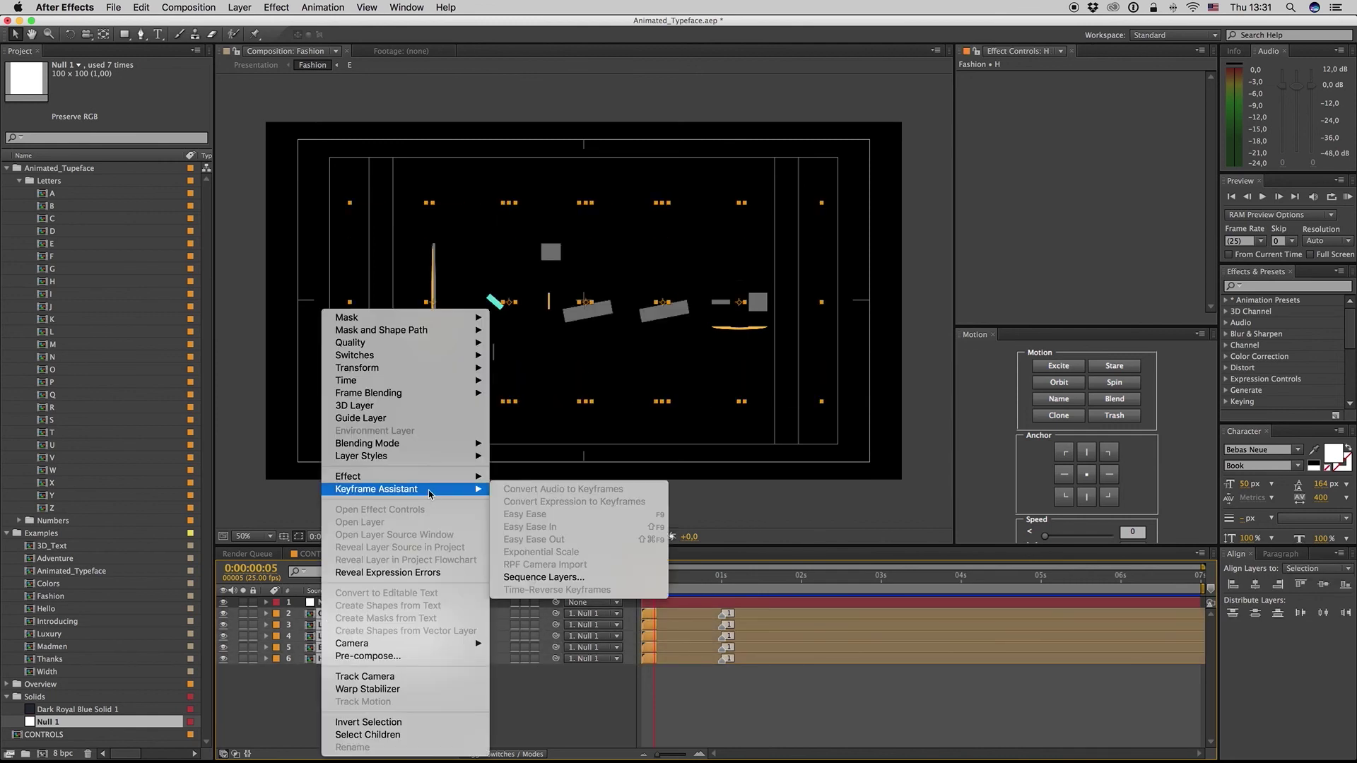
pyautogui.click(548, 577)
pyautogui.click(848, 551)
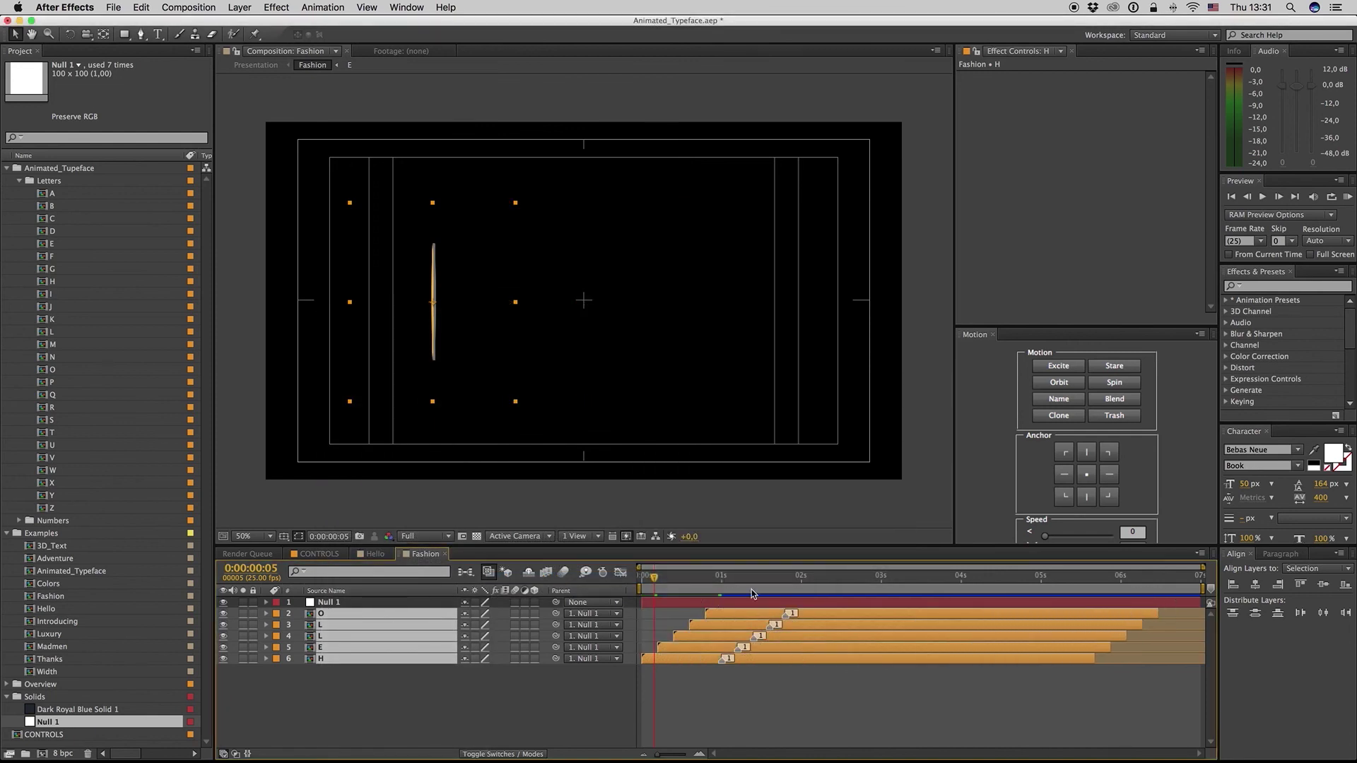
# - End the work area near 2:15 and preview the staggered HELLO animation
pyautogui.moveTo(672, 588); pyautogui.dragTo(834, 578)
pyautogui.press('n')
pyautogui.press('space')
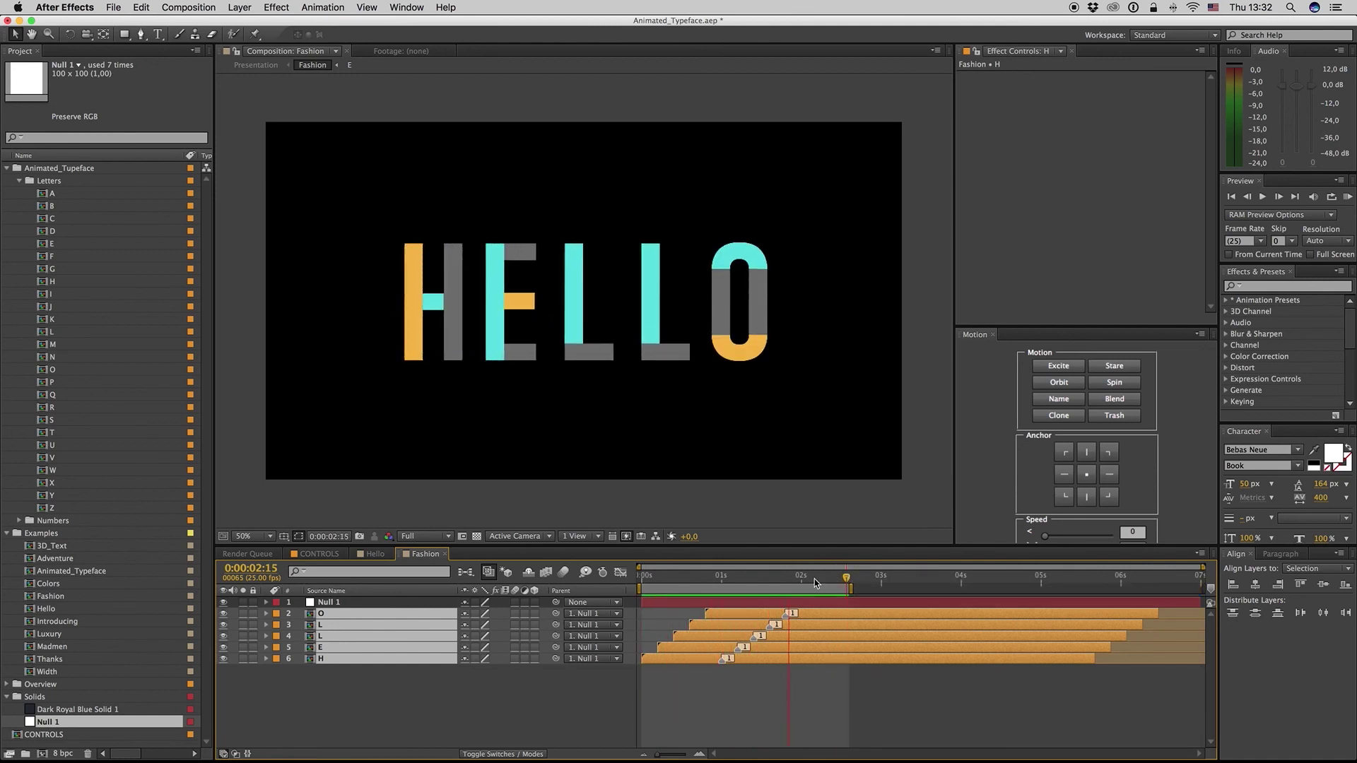
# - Stop the preview and switch to the CONTROLS composition
pyautogui.click(801, 577)
pyautogui.click(331, 555)
pyautogui.click(252, 536)
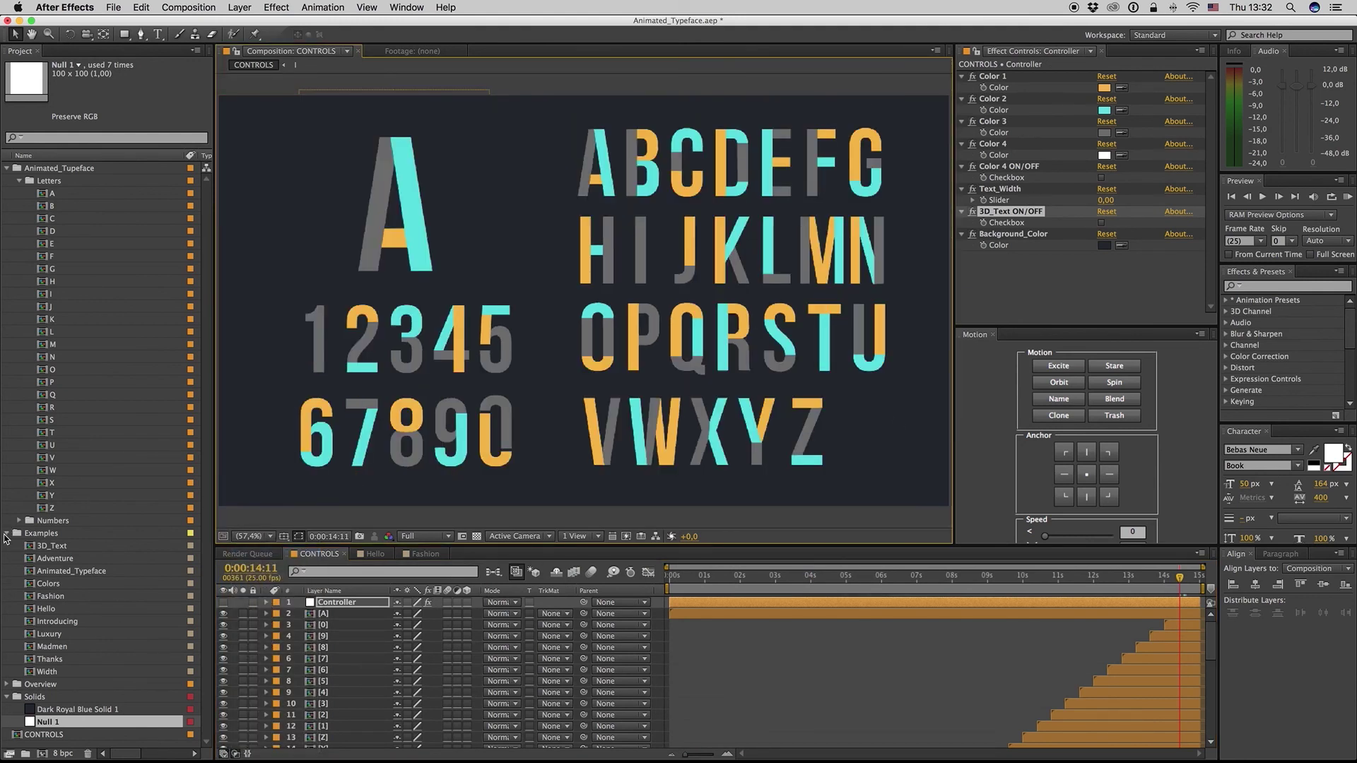
# - Collapse the Examples, Solids and Animated_Typeface folders in the Project panel
pyautogui.click(7, 534)
pyautogui.click(7, 558)
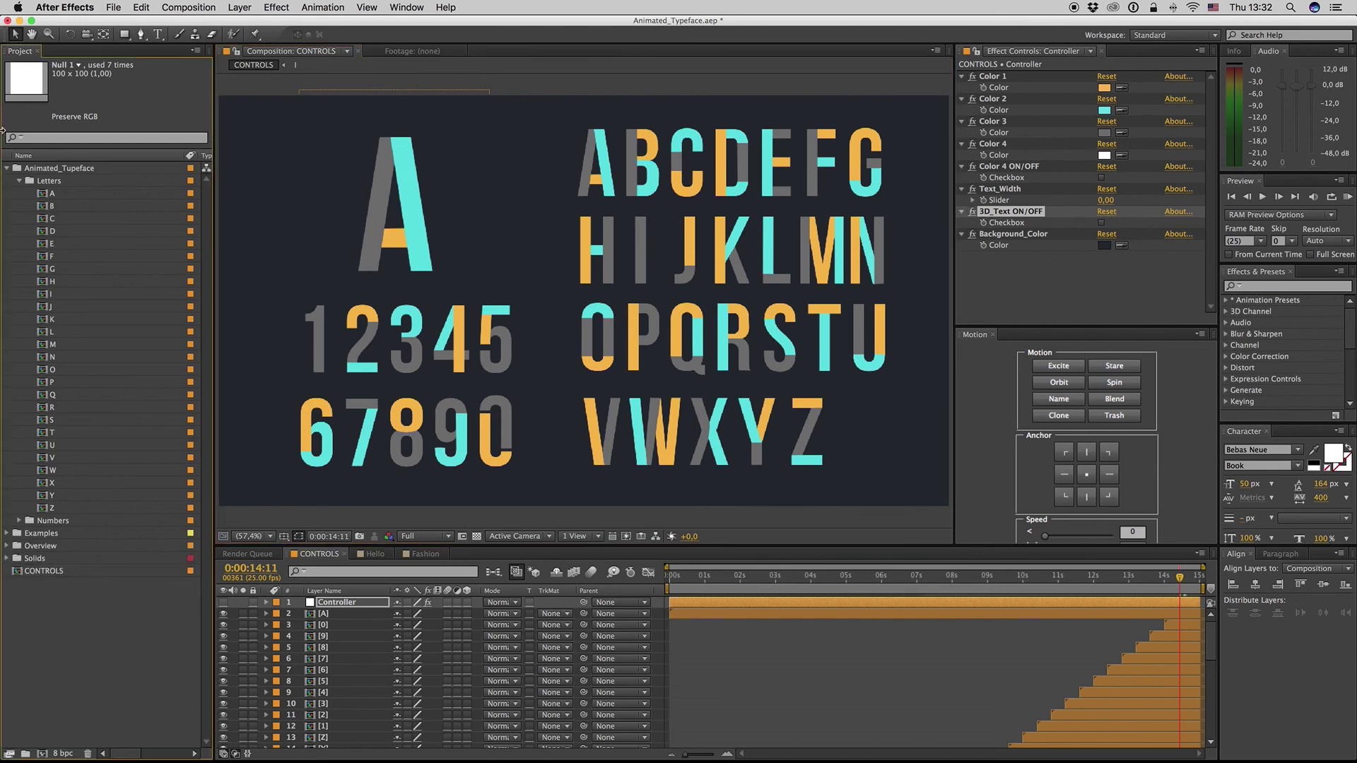
pyautogui.click(7, 169)
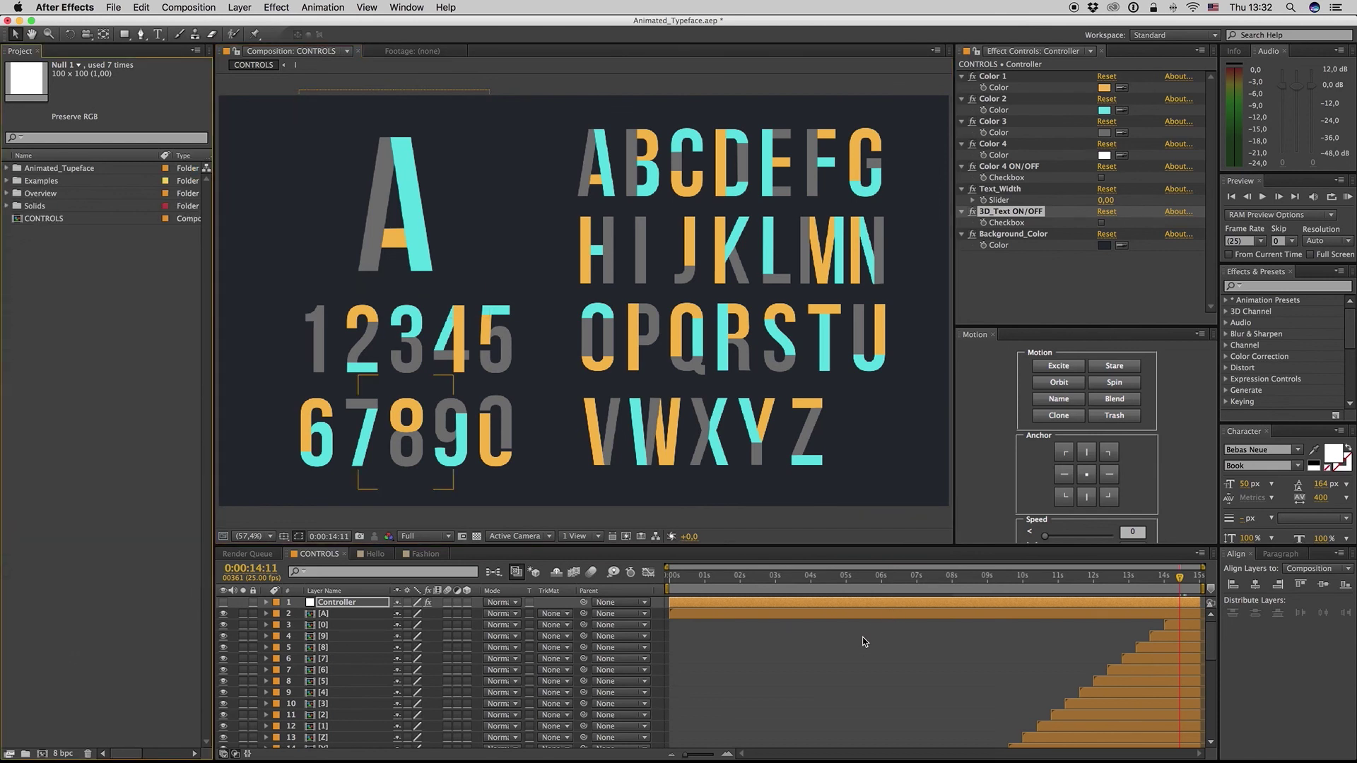